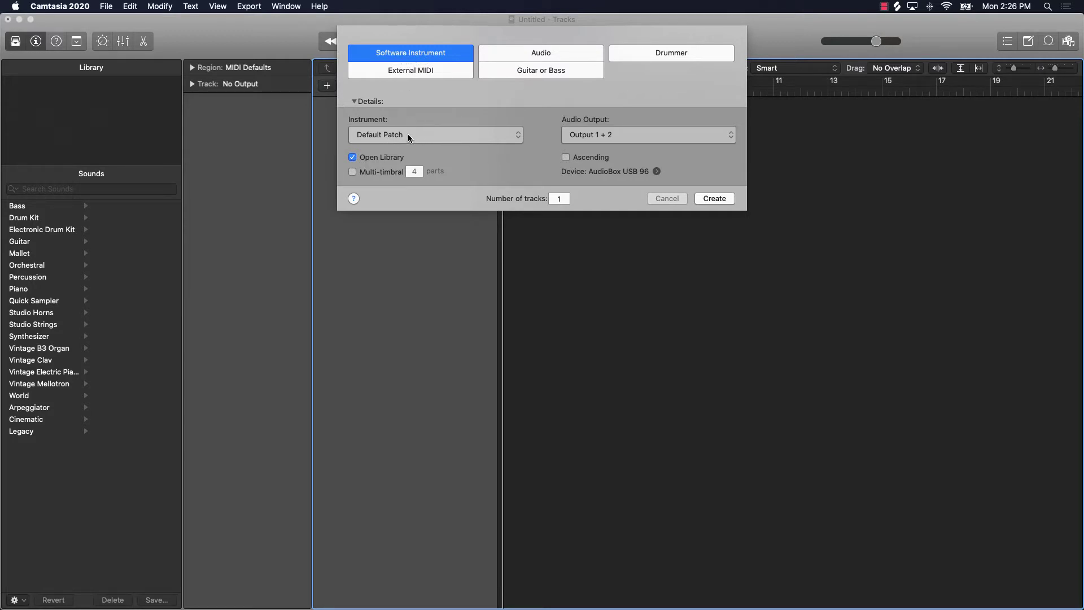
Create one software instrument track with the Default Patch, routed to Output 1 + 2
click(589, 136)
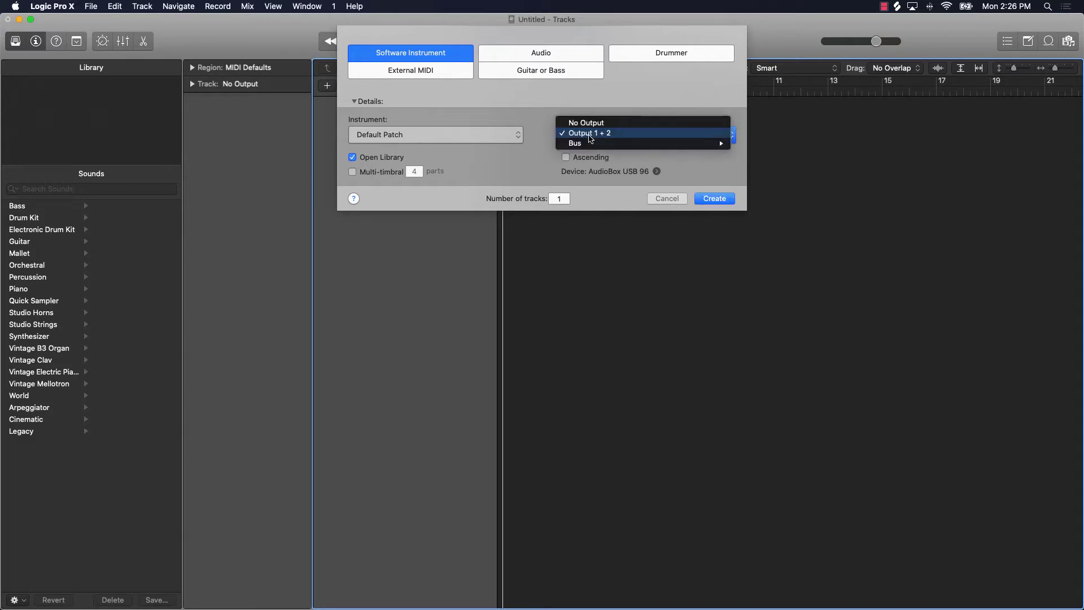
click(650, 135)
click(714, 198)
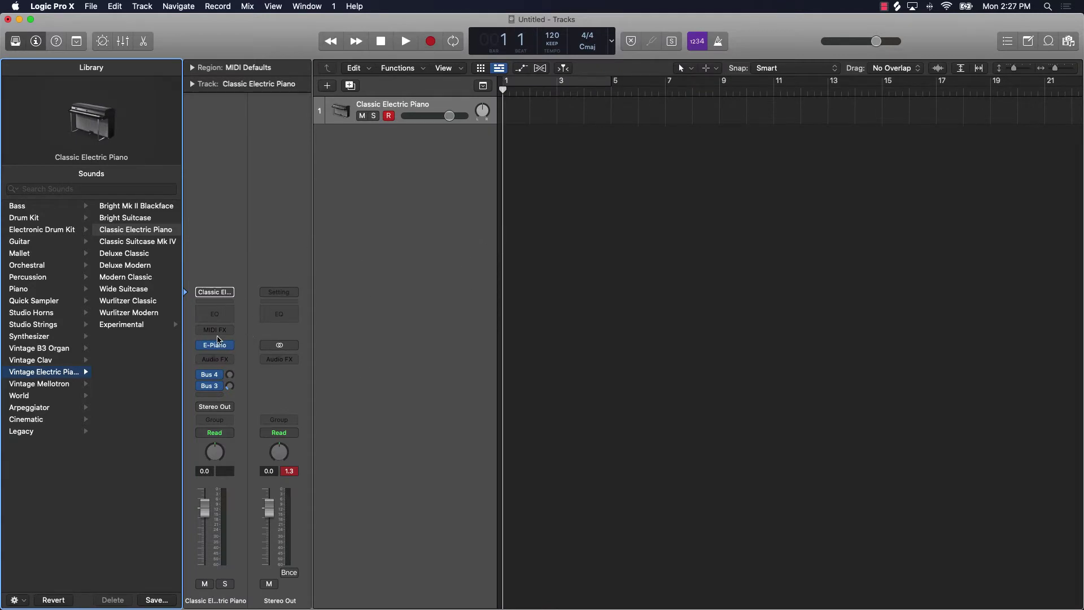
Hide the Library and replace the track's electric piano instrument with a stereo Quick Sampler (Single Sample)
click(228, 344)
click(16, 41)
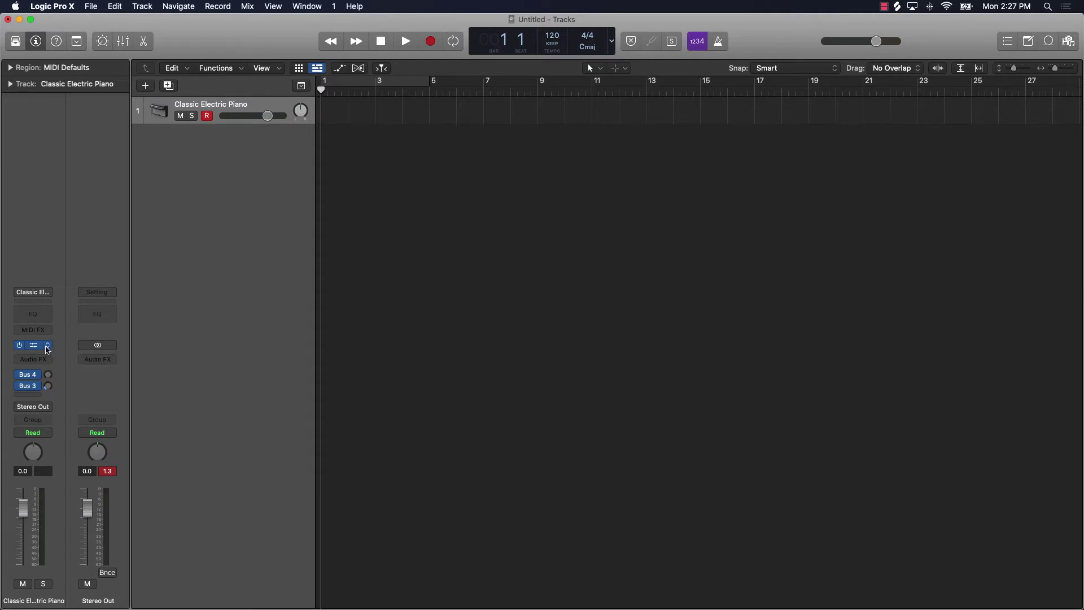
click(47, 349)
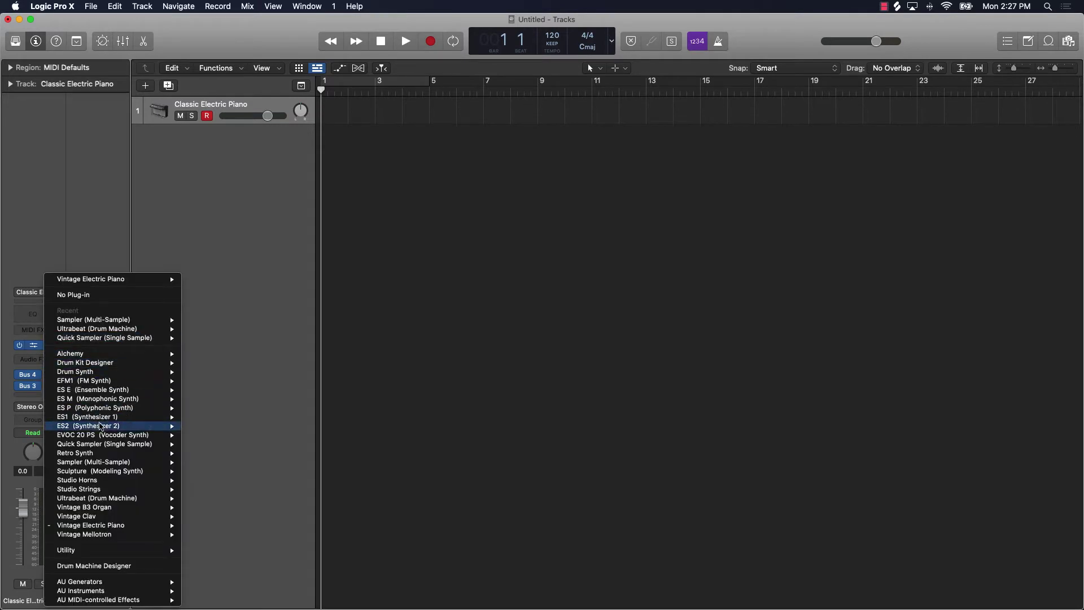
mouse_move(106, 445)
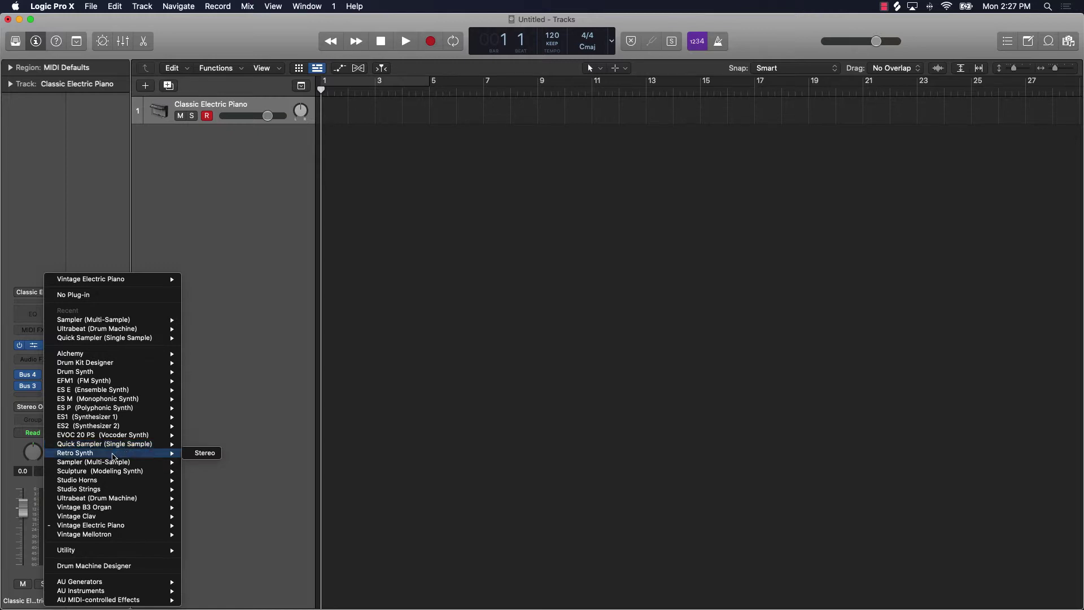
mouse_move(105, 464)
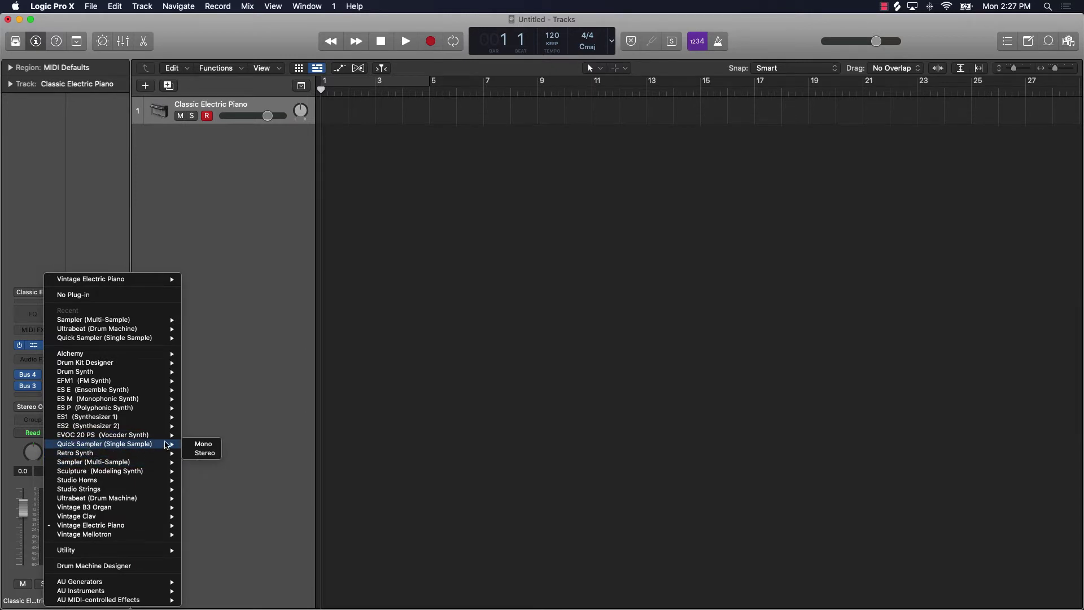
click(205, 452)
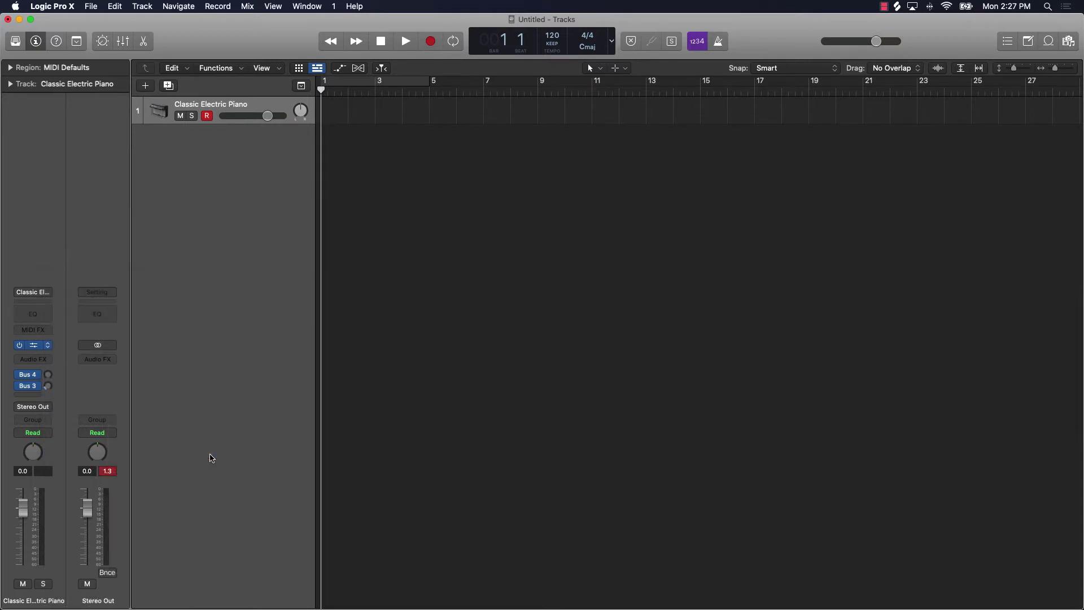
drag(601, 202, 530, 167)
Switch to Finder and browse the audio files in the *Samples folder on the external hard drive
mouse_move(377, 606)
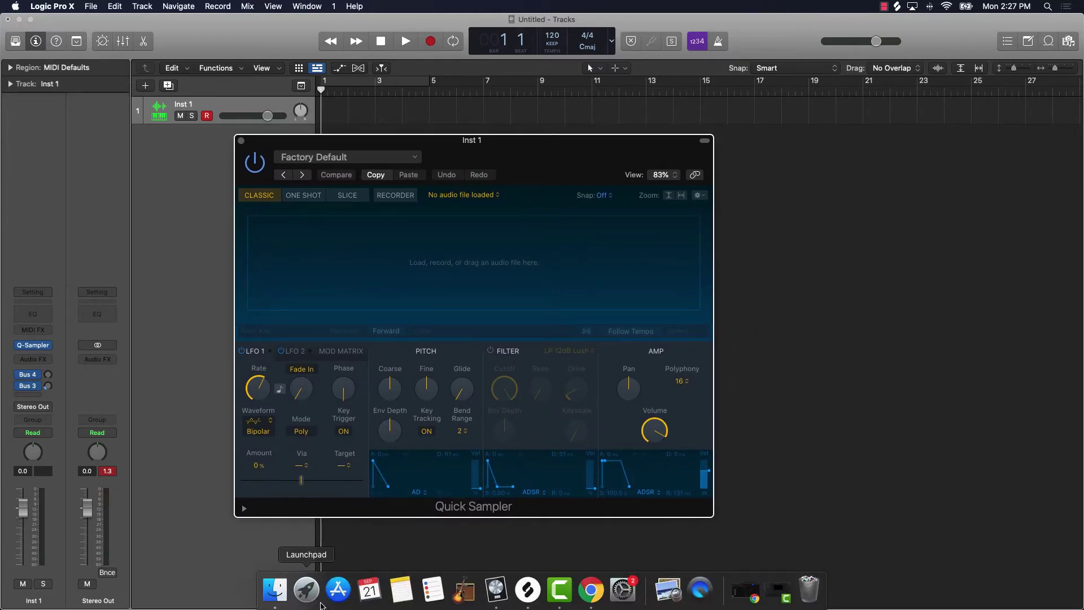
click(277, 590)
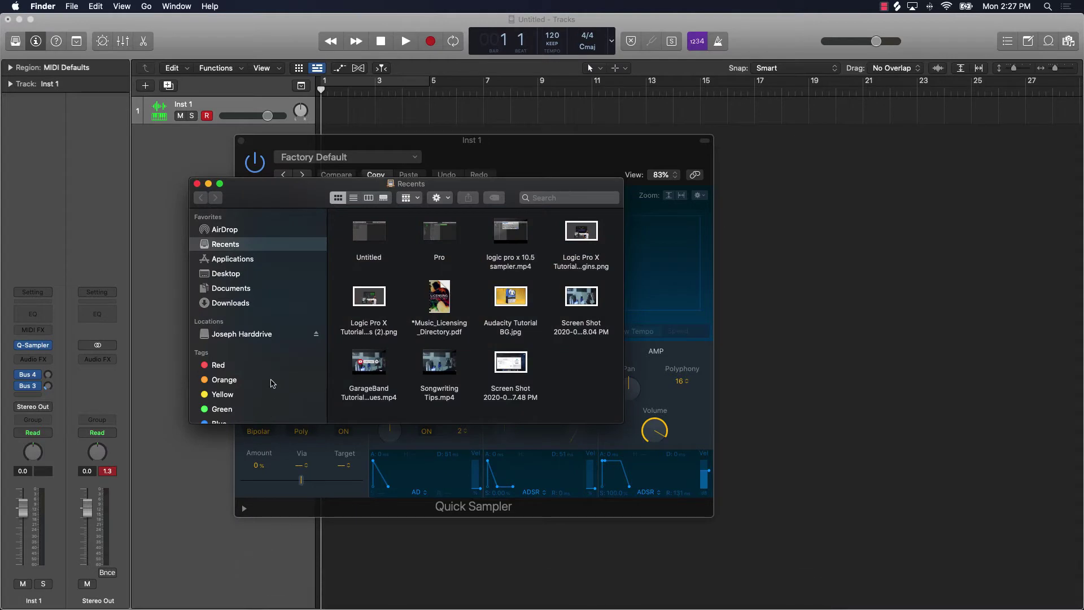
click(263, 334)
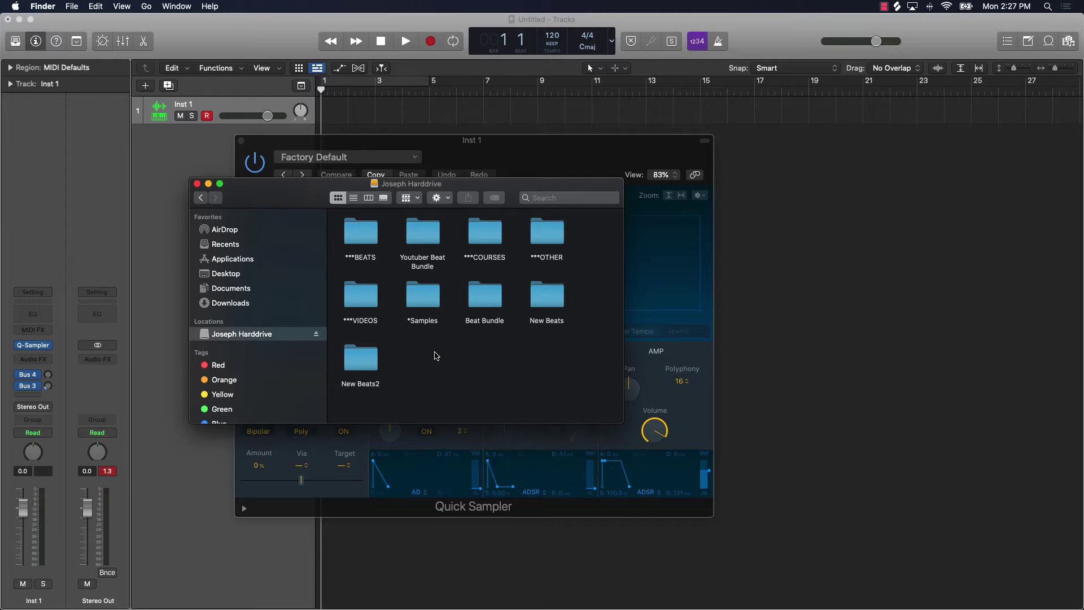
click(425, 304)
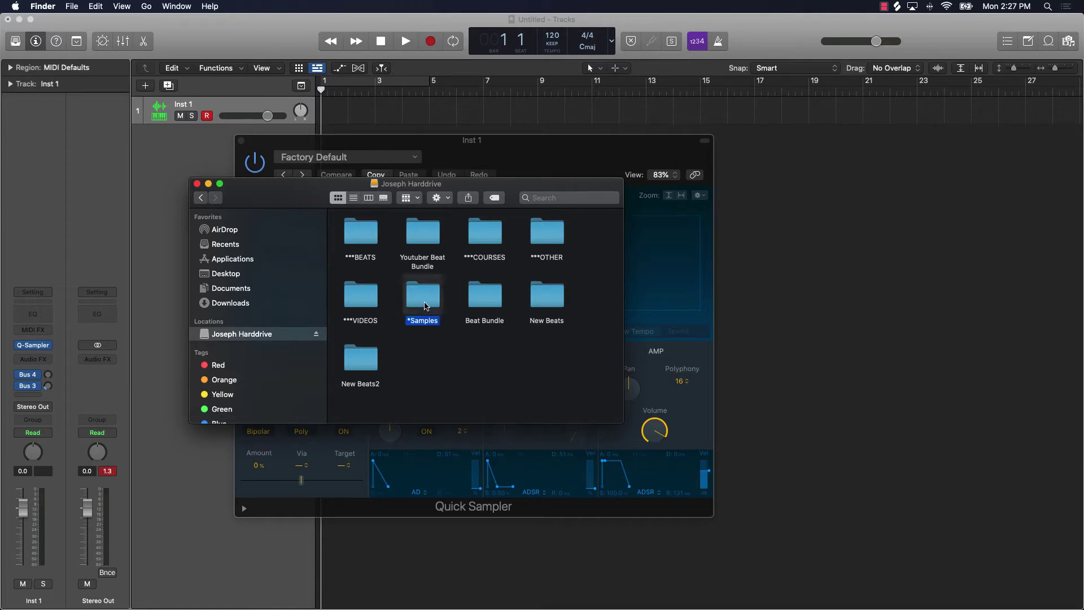
double_click(425, 305)
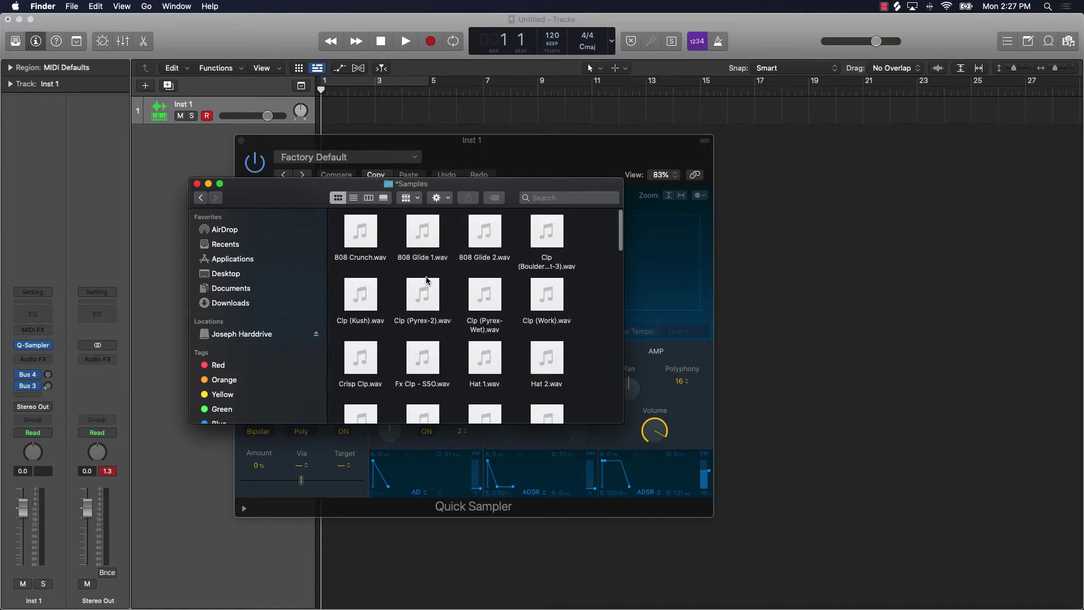
scroll(428, 293, down, 5)
scroll(429, 291, up, 10)
Copy the *Samples folder from the external hard drive to the Desktop and open the Desktop folder
click(260, 334)
click(423, 301)
drag(423, 300, 229, 278)
click(230, 277)
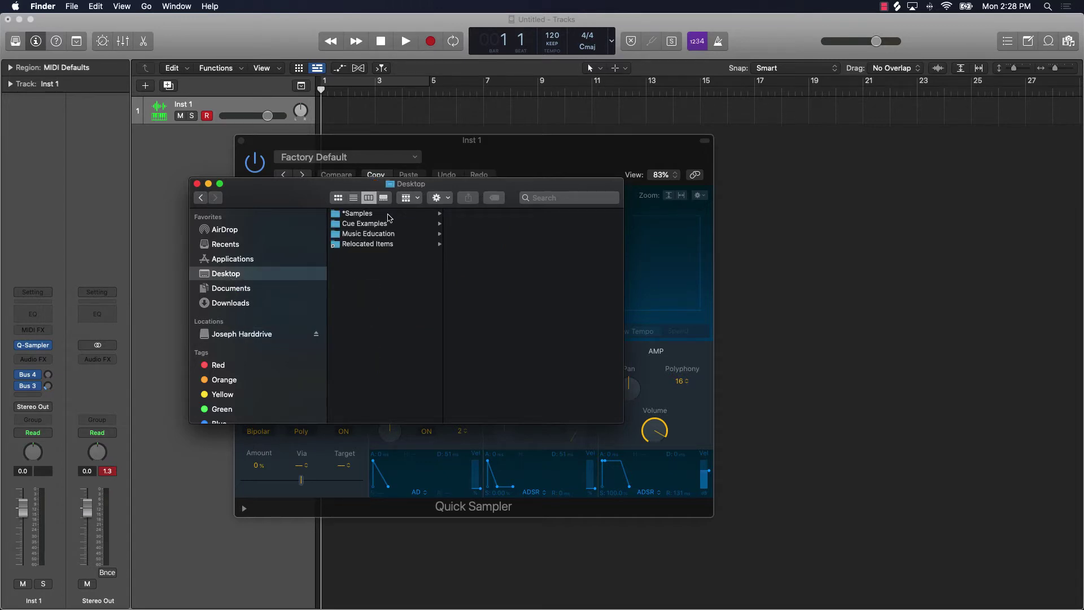
Preview 808 Glide 1.wav from the Desktop's *Samples folder and load it into Quick Sampler
drag(463, 188, 884, 152)
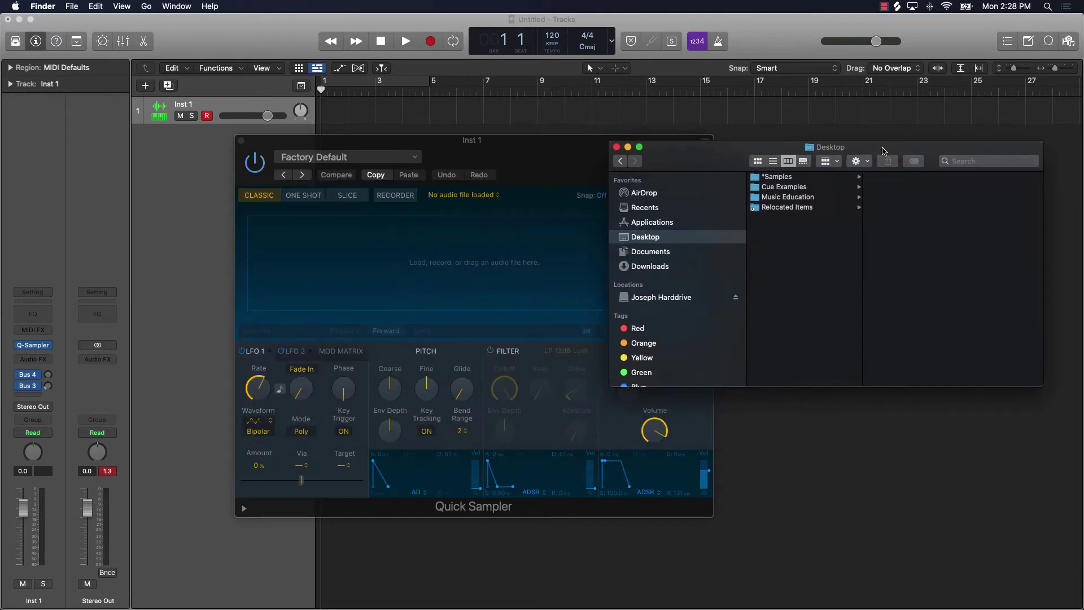
click(782, 179)
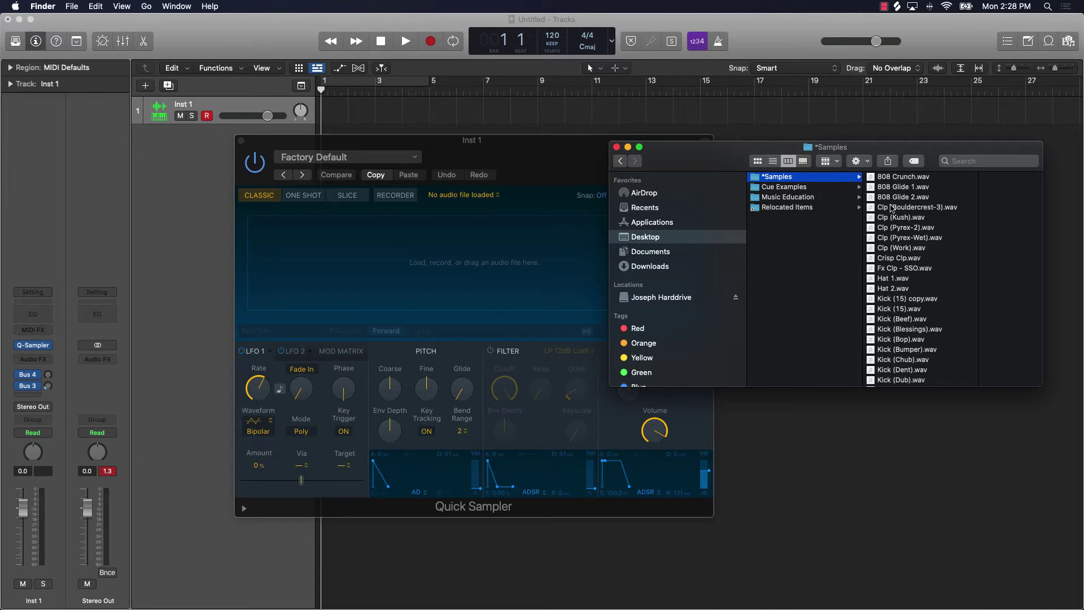
click(900, 187)
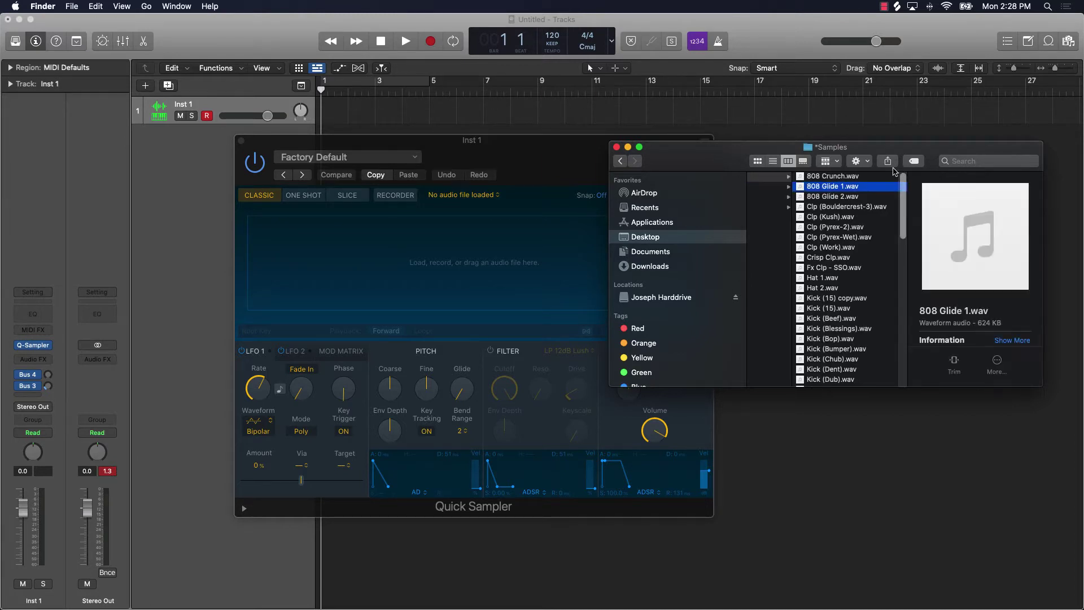
mouse_move(975, 239)
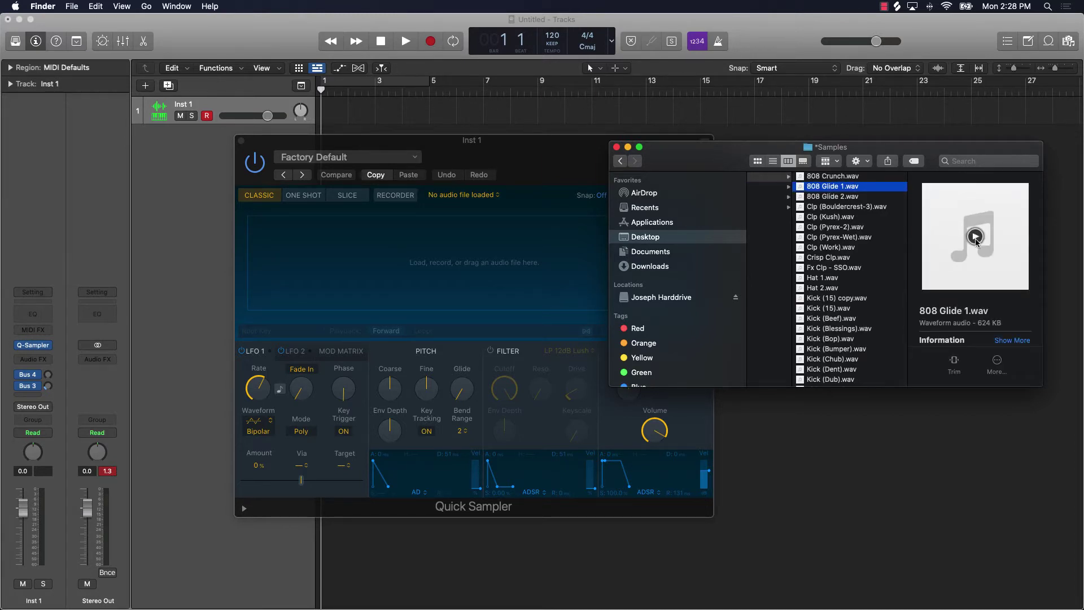
click(976, 237)
drag(825, 190, 533, 274)
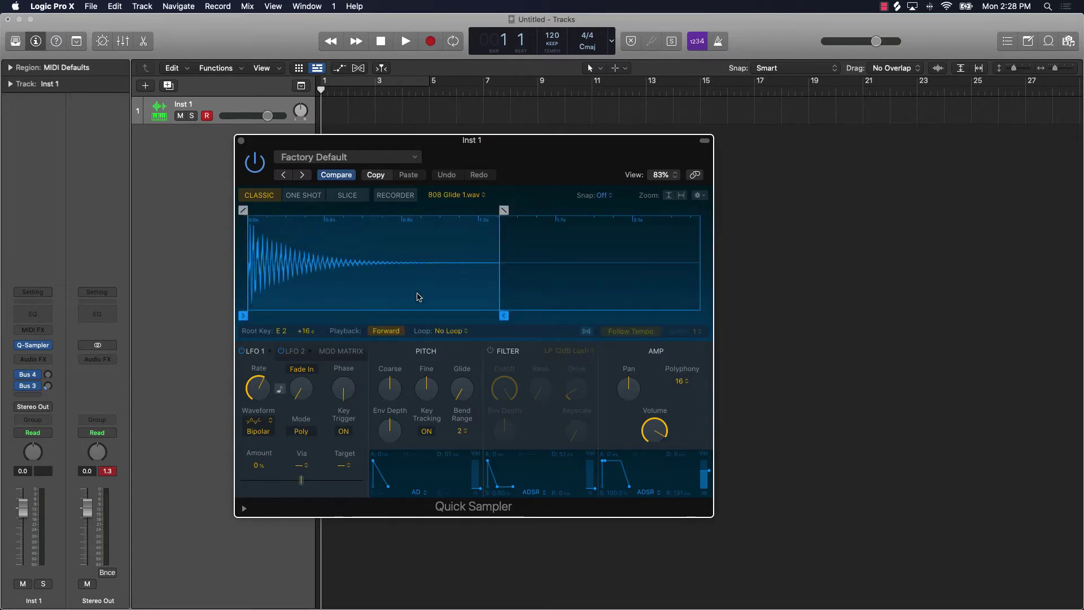
Open Musical Typing, change it to the piano keyboard view, and place it beside Quick Sampler
key(super+k)
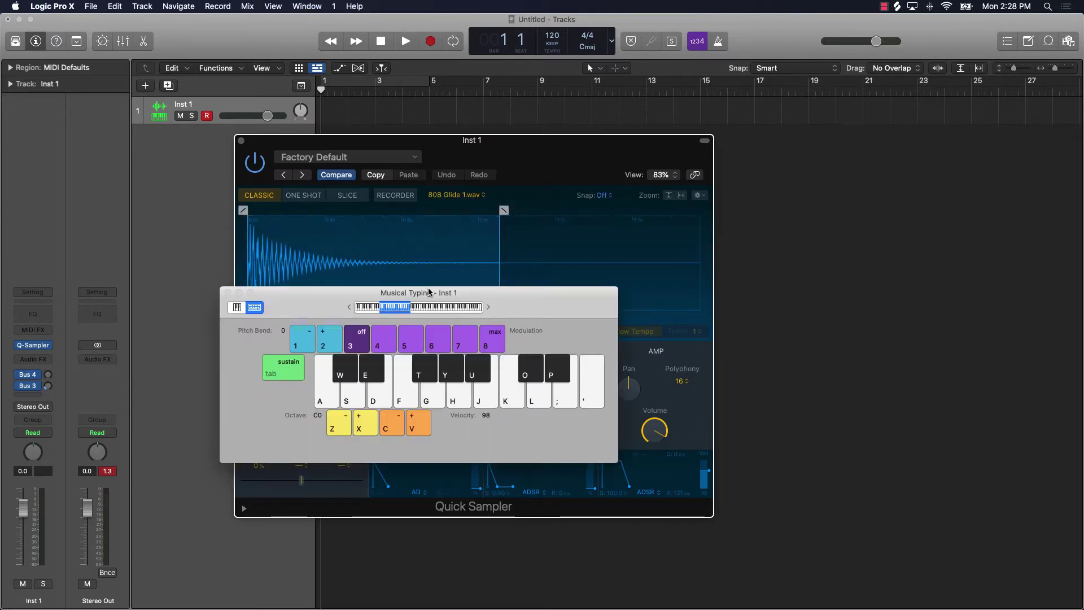
click(237, 307)
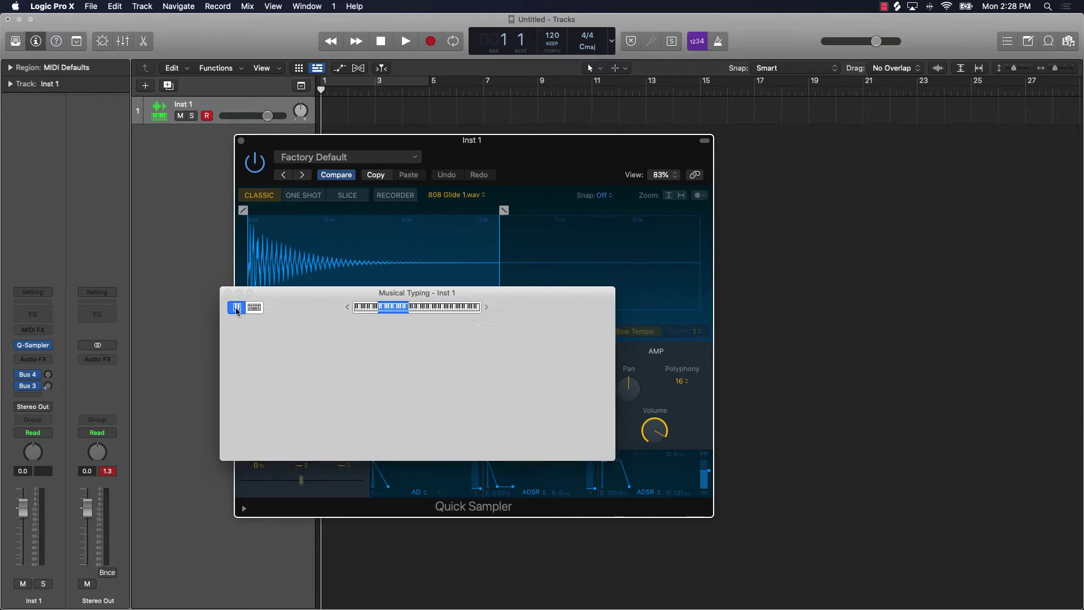
drag(465, 296, 933, 226)
Audition the 808 sample by playing several notes in different octaves on the on-screen keyboard
click(803, 270)
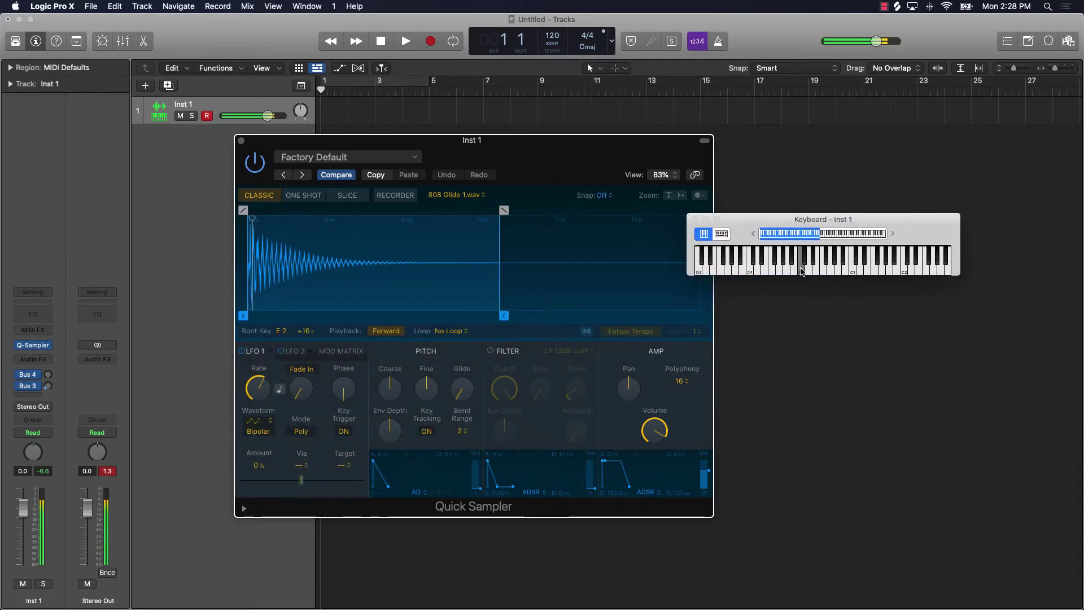
key(x)
key(x)
key(x)
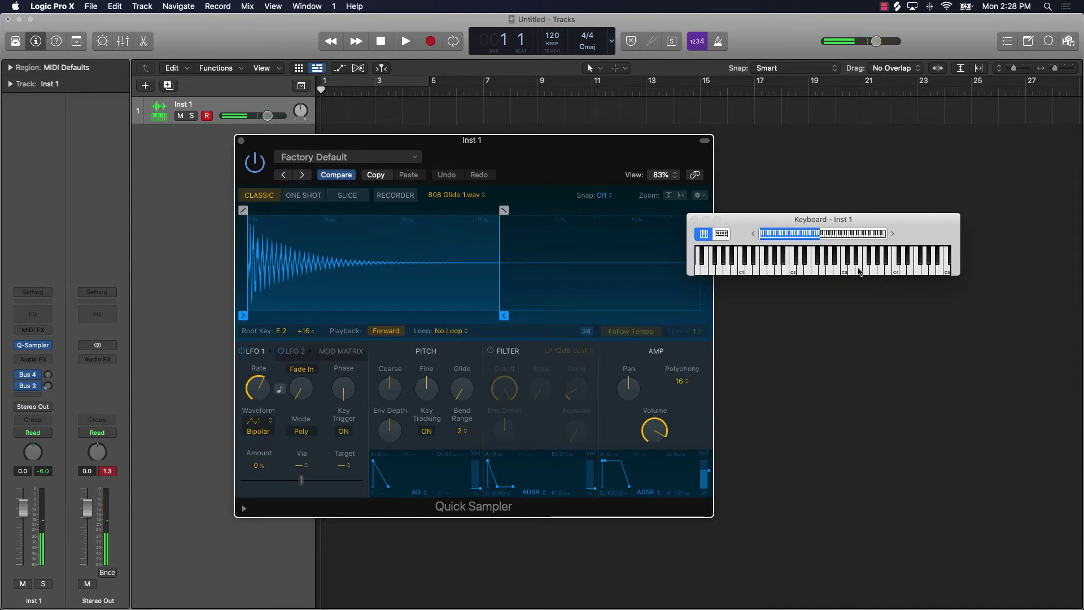
click(852, 271)
click(825, 271)
click(801, 273)
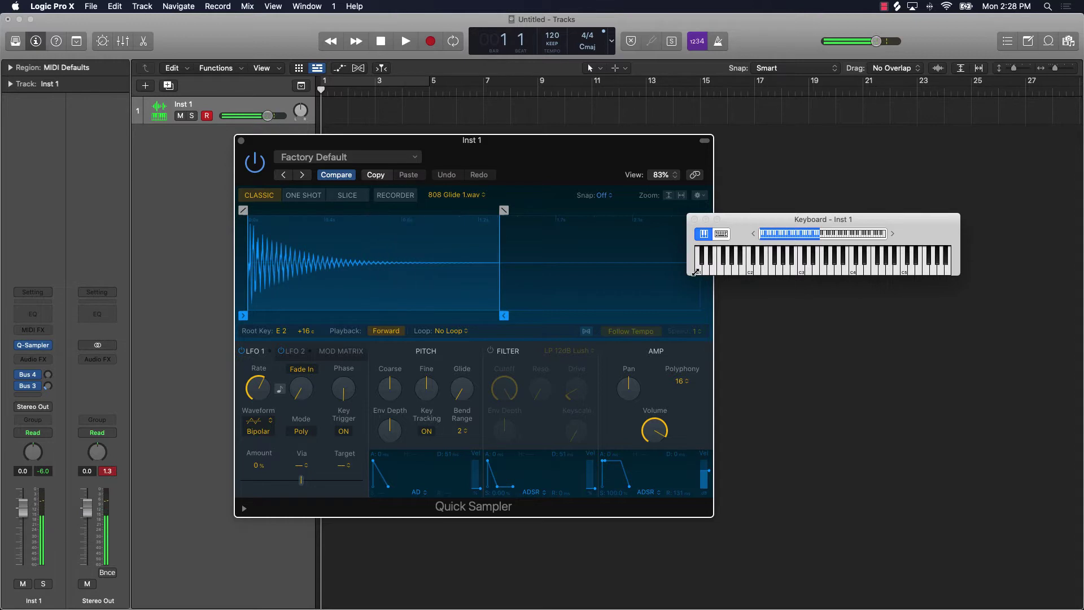
Enlarge the on-screen keyboard, play C2, and move the keyboard clear of the Quick Sampler window
drag(689, 271, 592, 320)
click(715, 314)
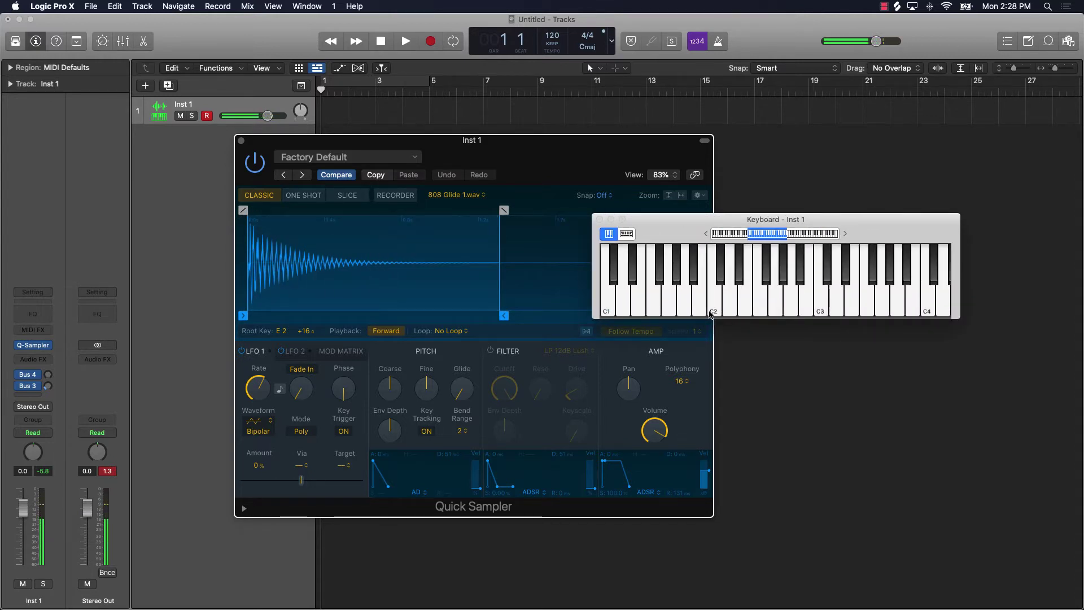
drag(645, 236, 775, 154)
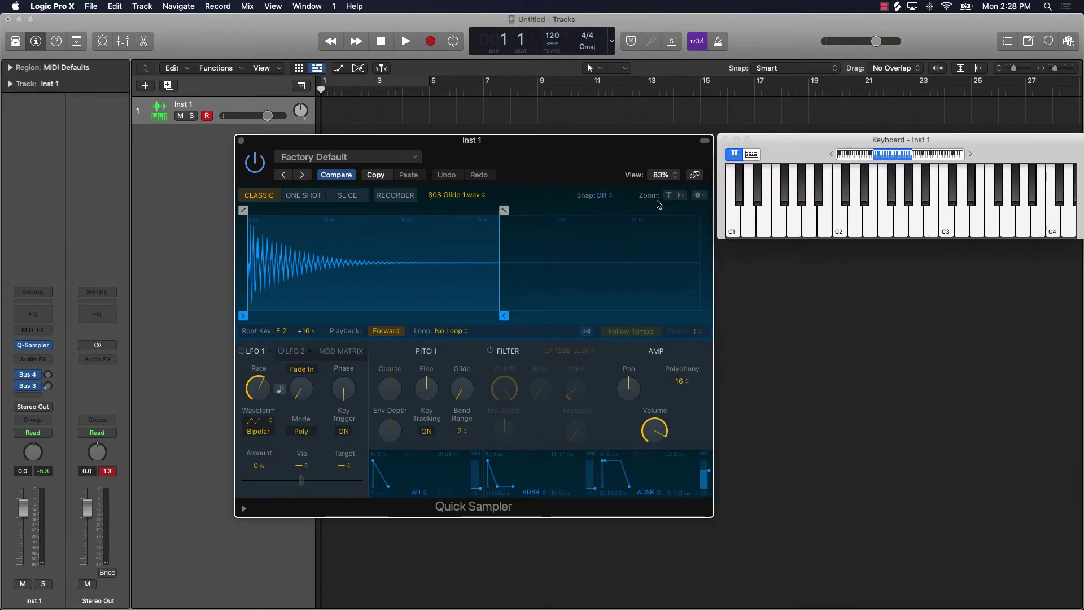
Bypass the Bus 4 and Bus 3 sends on the Inst 1 channel strip
click(19, 387)
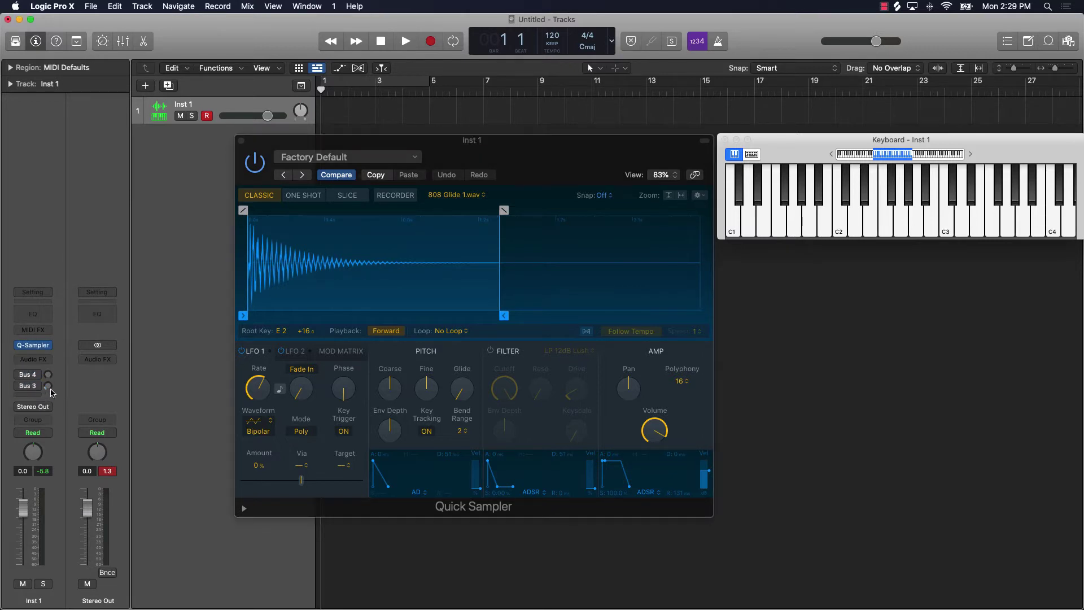
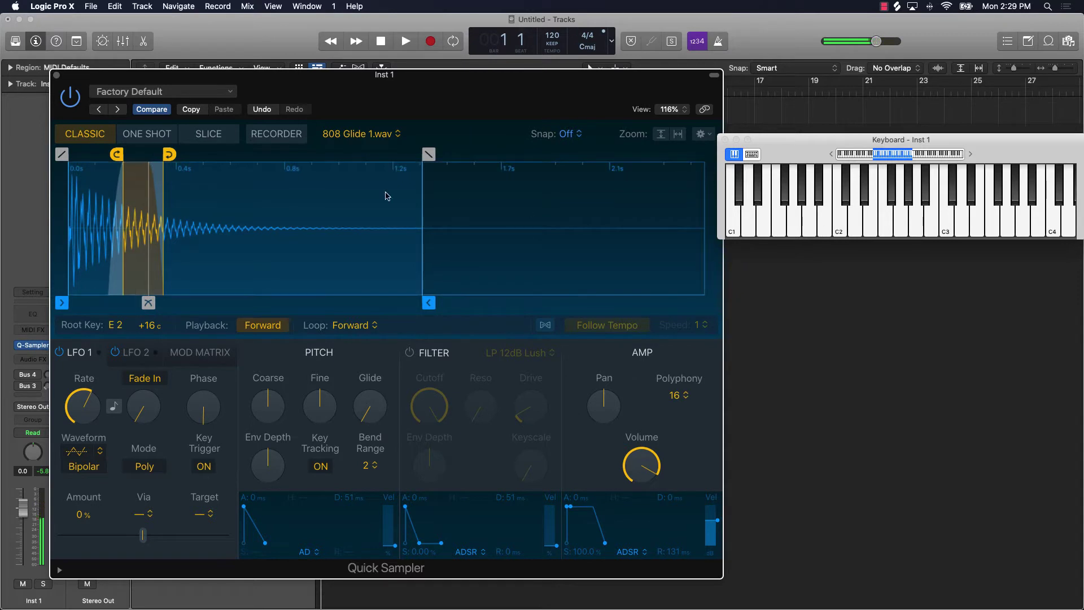
Extend the sample's loop end to about 0.6 s and audition the loop with C2
drag(169, 154, 239, 154)
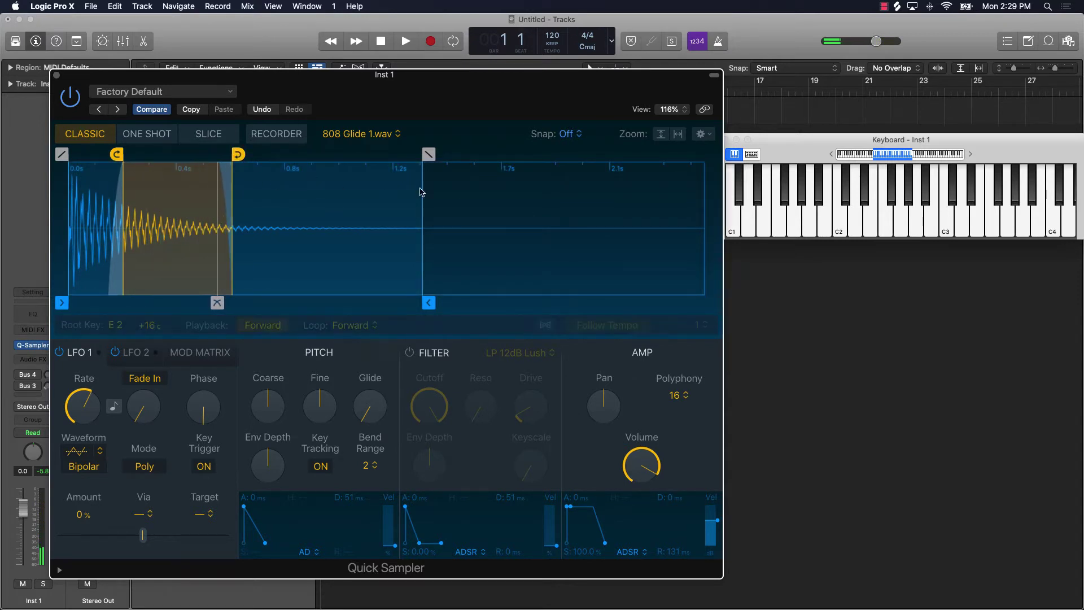
click(839, 234)
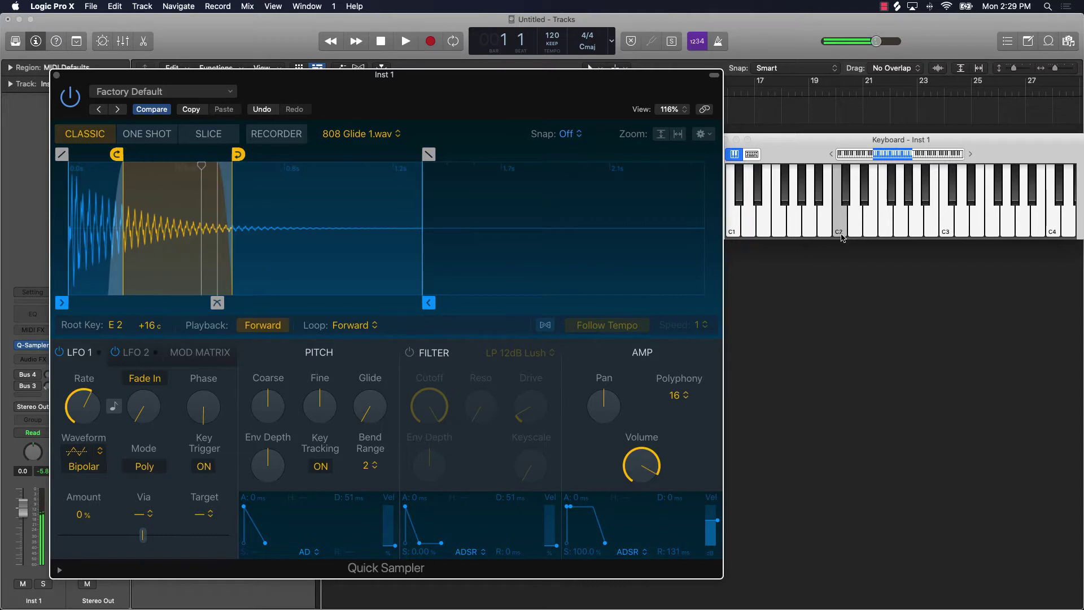
Try reverse playback, and audition C2 with the loop mode set to Reverse and the loop end shortened to about 0.5 s
click(258, 327)
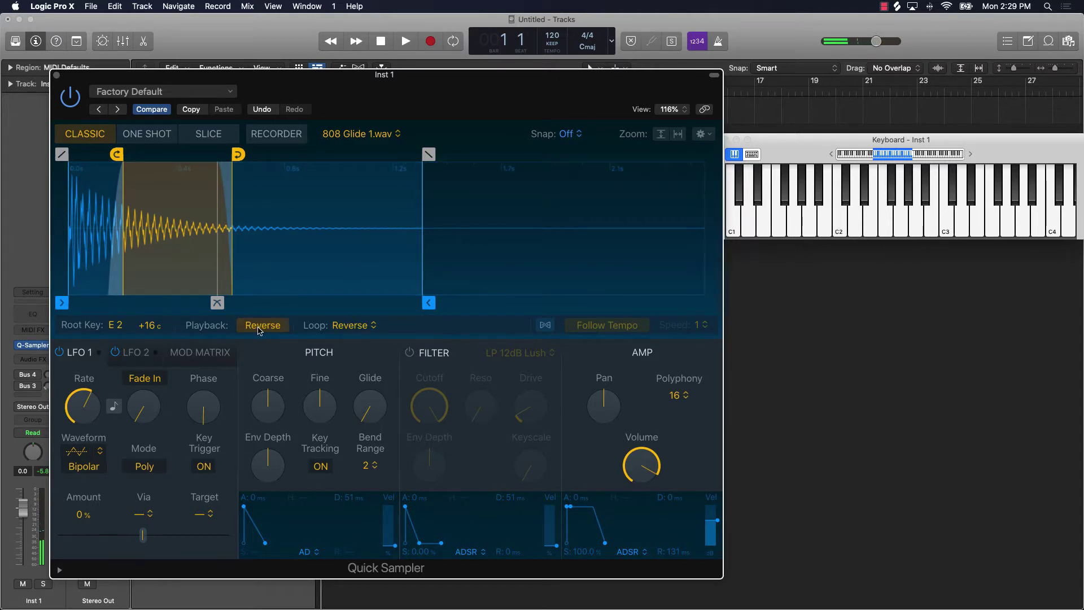
click(362, 329)
click(328, 341)
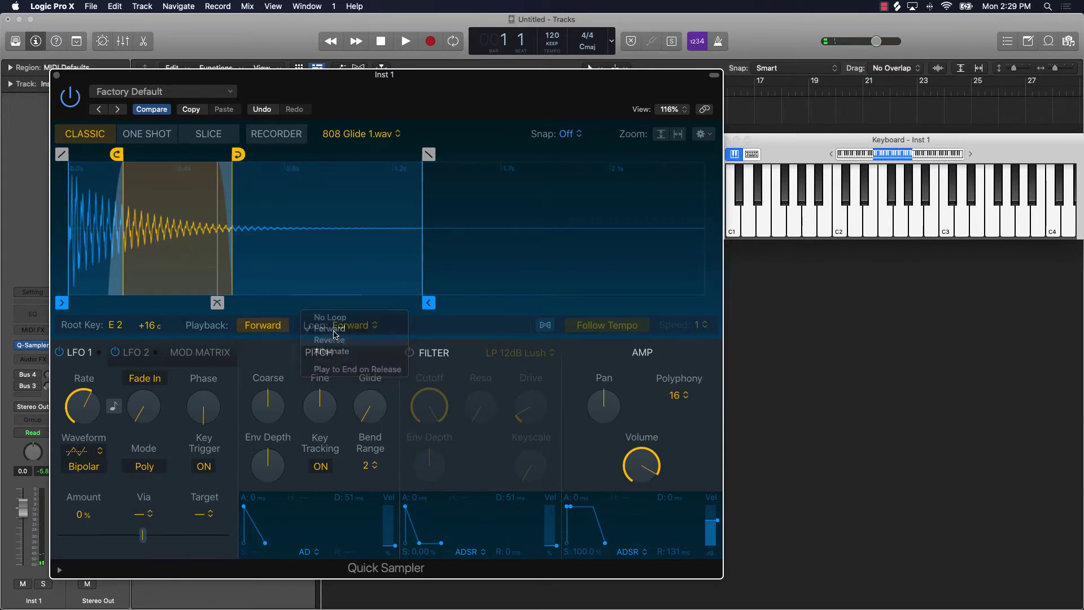
drag(231, 243, 196, 243)
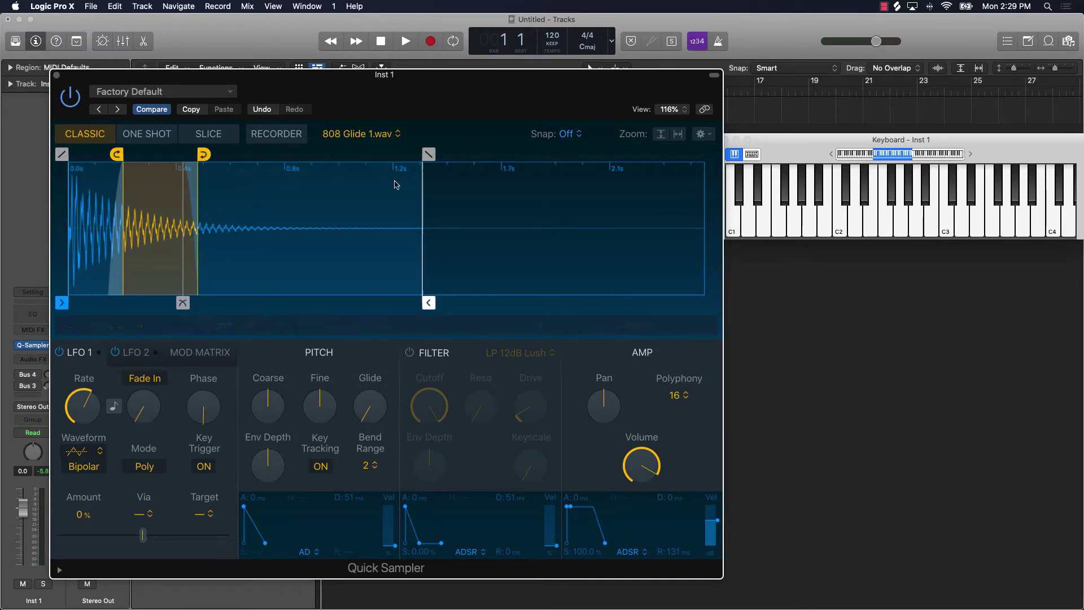
click(836, 233)
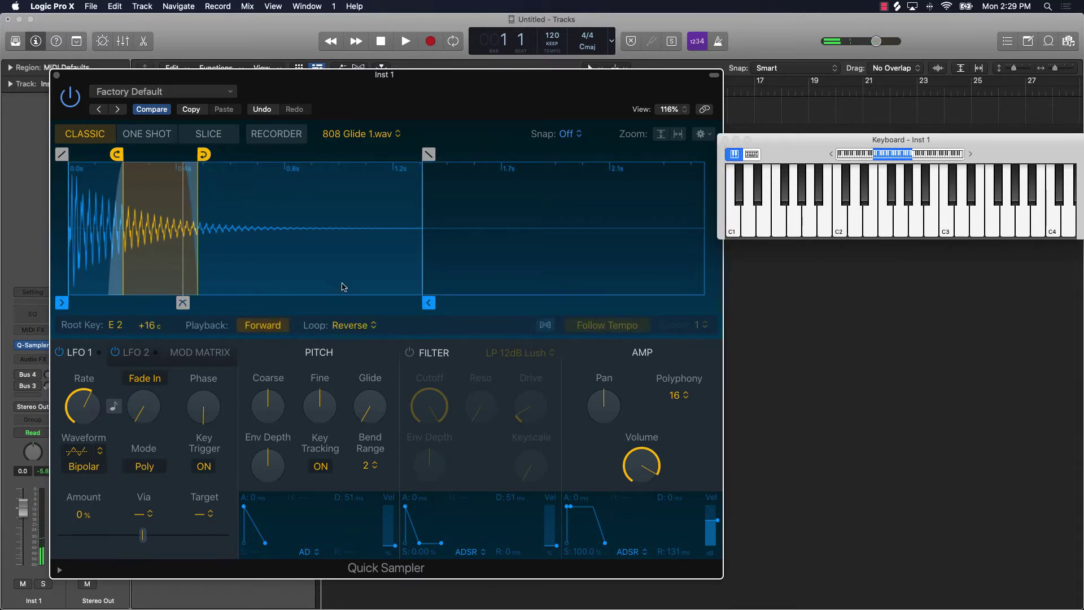
Set the sample's loop mode to No Loop
click(351, 328)
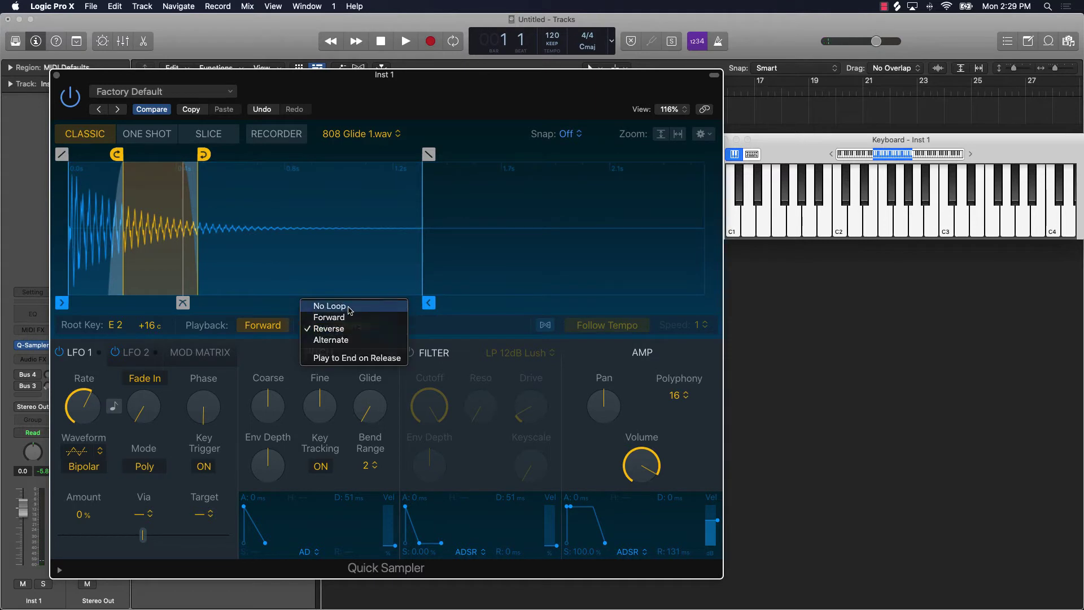
click(350, 307)
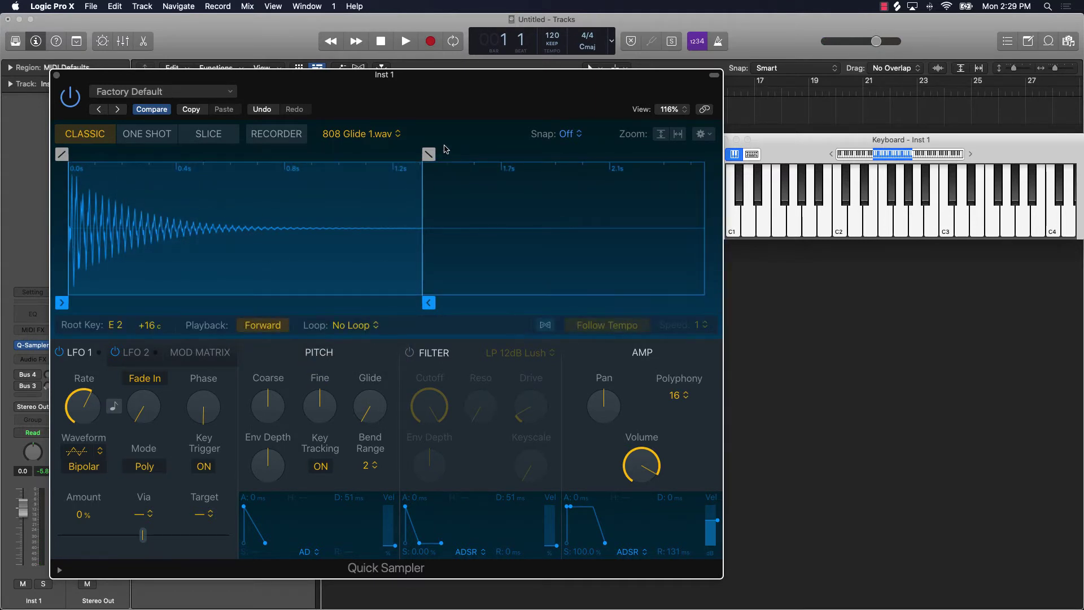
Increase the sampler's pitch Glide time and audition the 808 on several notes between G1 and C3
drag(454, 106, 433, 83)
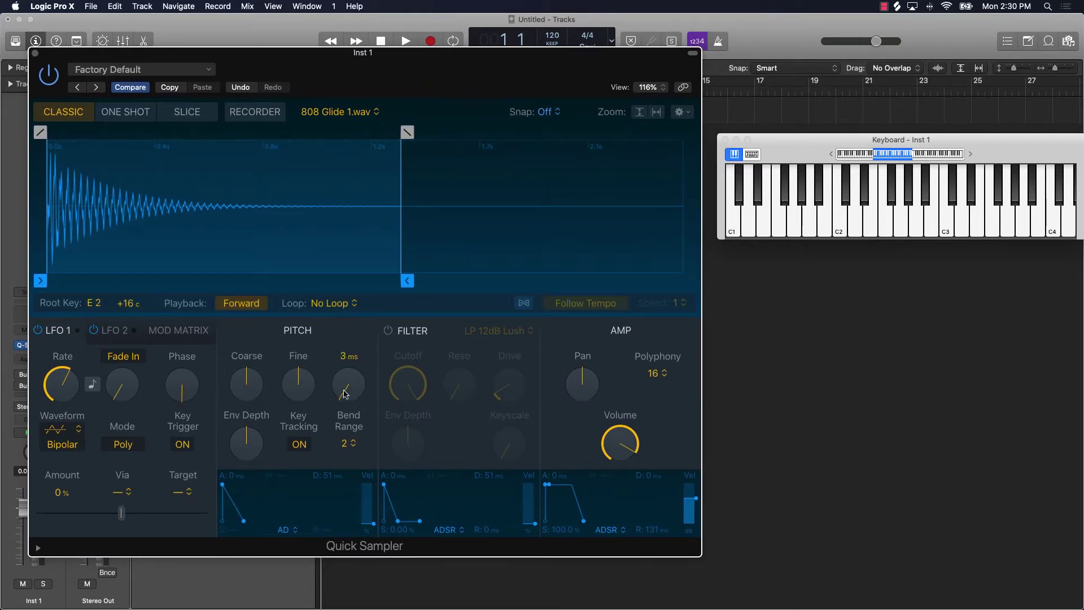
click(836, 233)
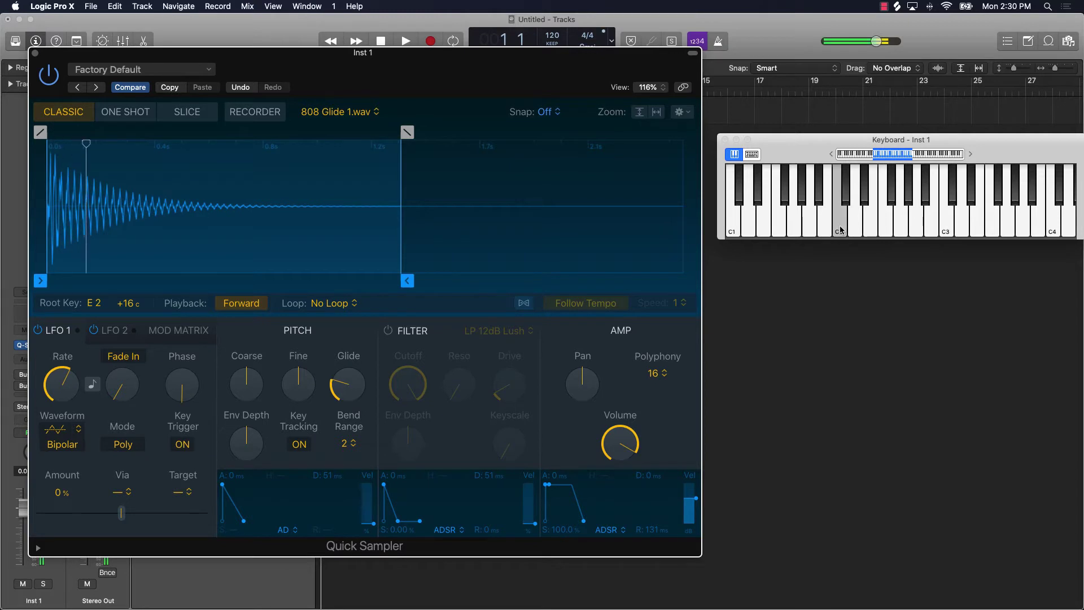
click(930, 226)
drag(930, 226, 946, 229)
click(852, 233)
drag(910, 225, 904, 222)
click(884, 228)
click(796, 225)
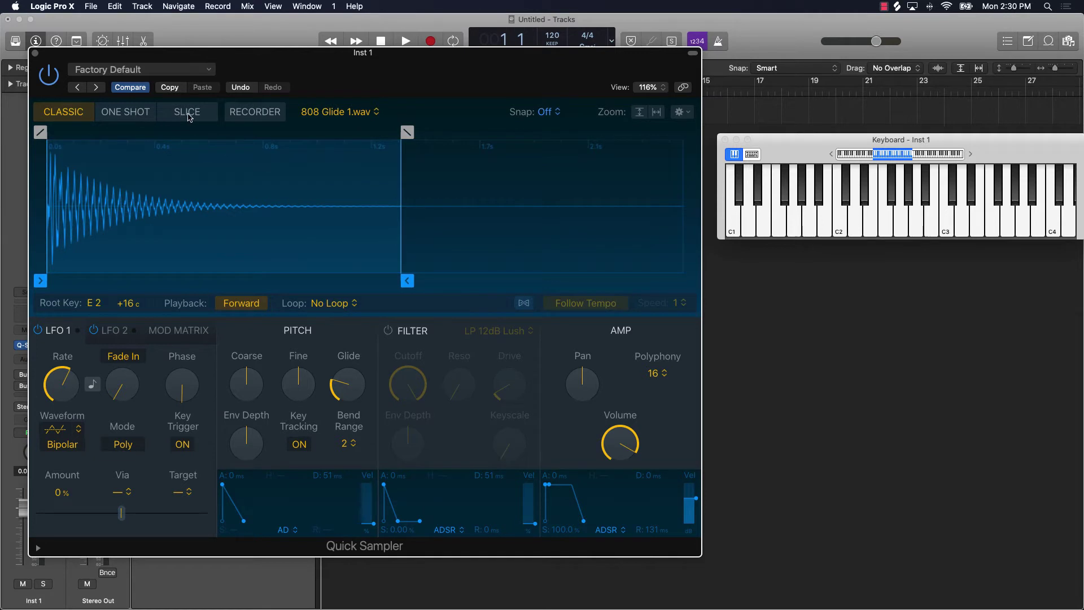
Switch the sampler to One Shot mode and audition the 808 on several notes between C2 and C3
click(129, 114)
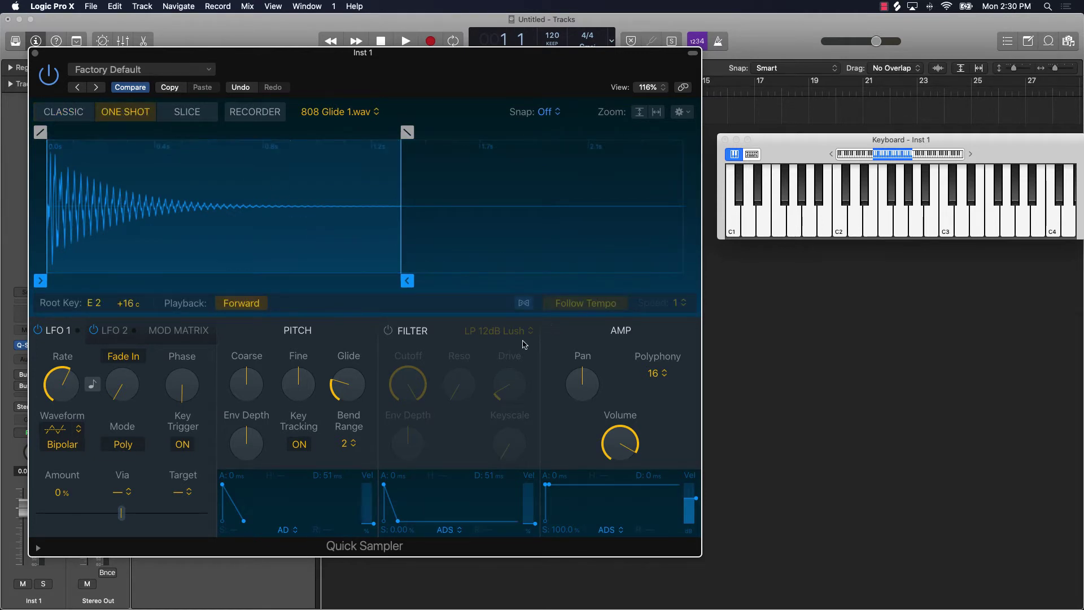
click(841, 230)
click(946, 229)
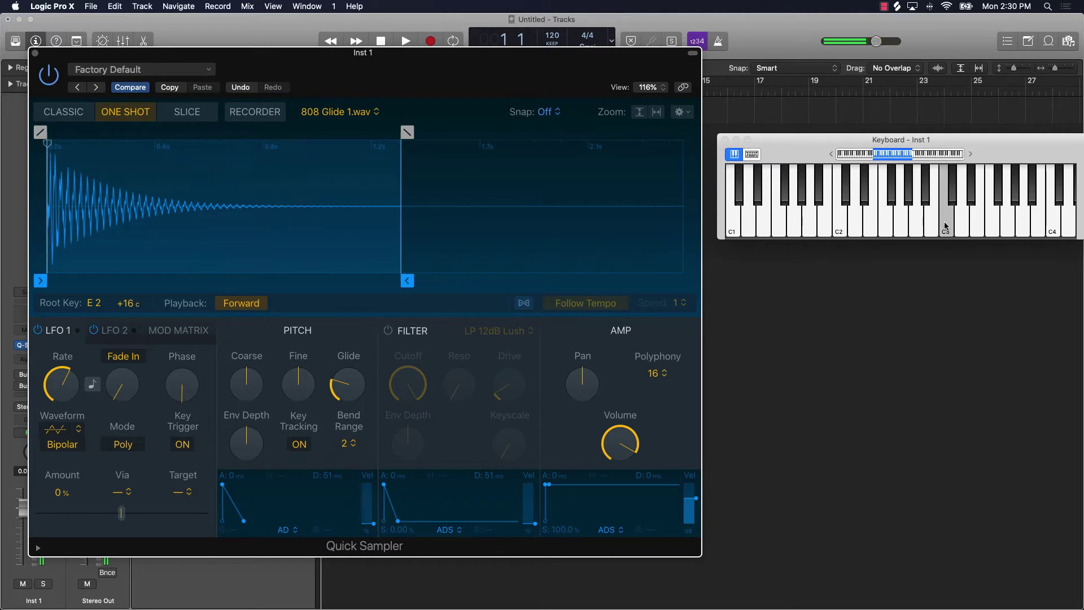
click(908, 228)
click(900, 226)
click(892, 221)
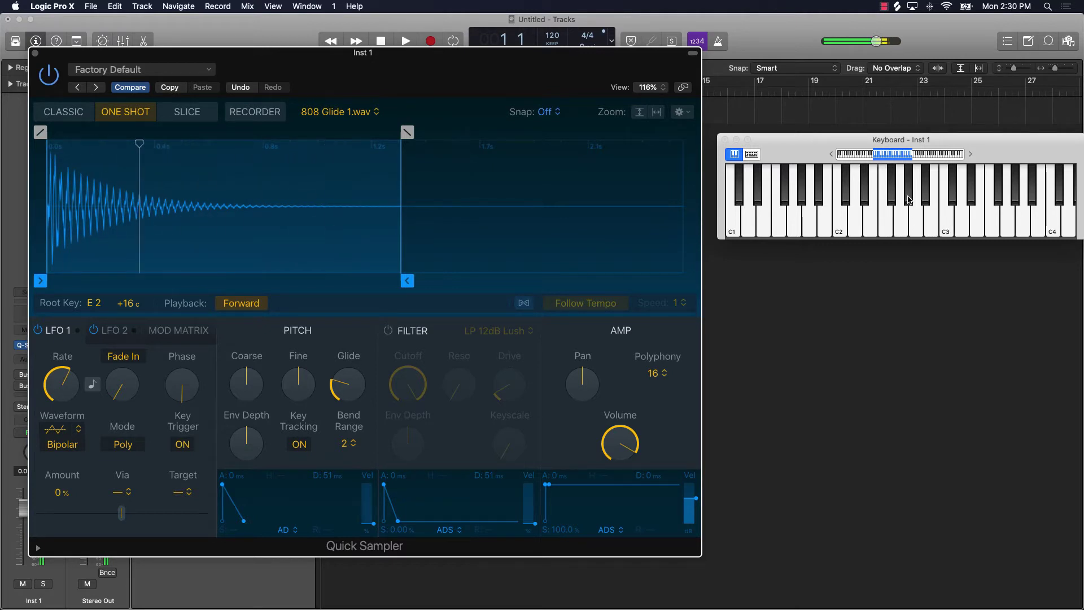
click(873, 206)
click(855, 214)
click(836, 226)
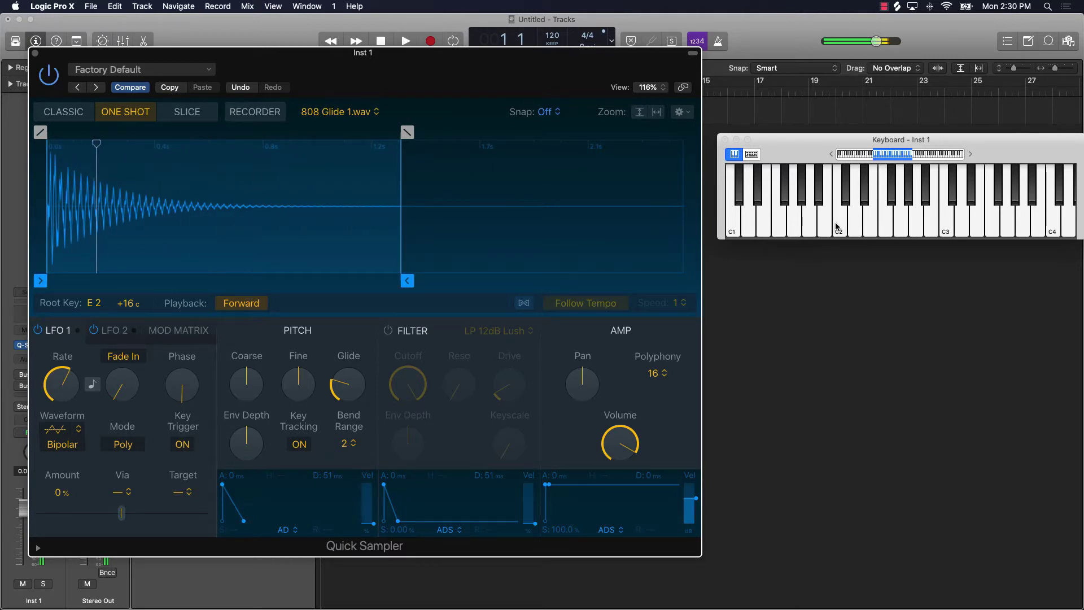
click(915, 223)
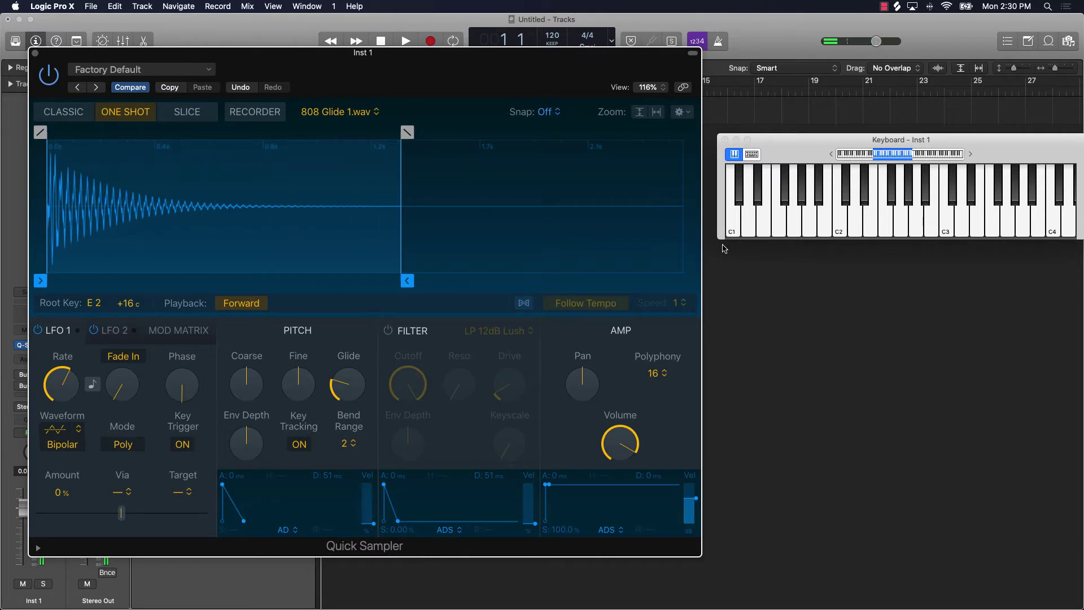
Save the current Quick Sampler setting as "808 Glide 1"
click(154, 70)
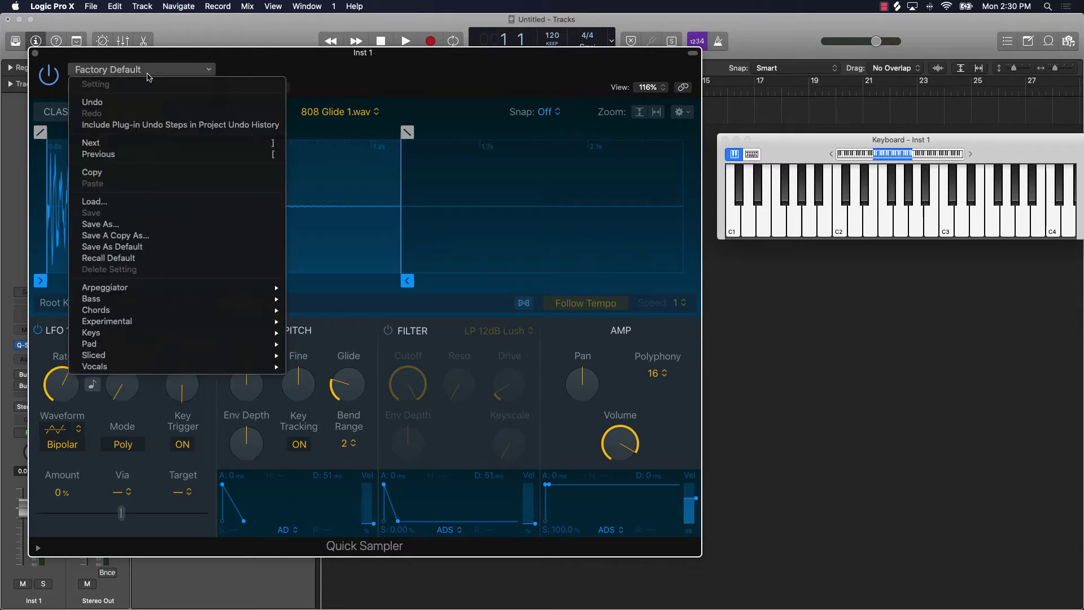
click(140, 225)
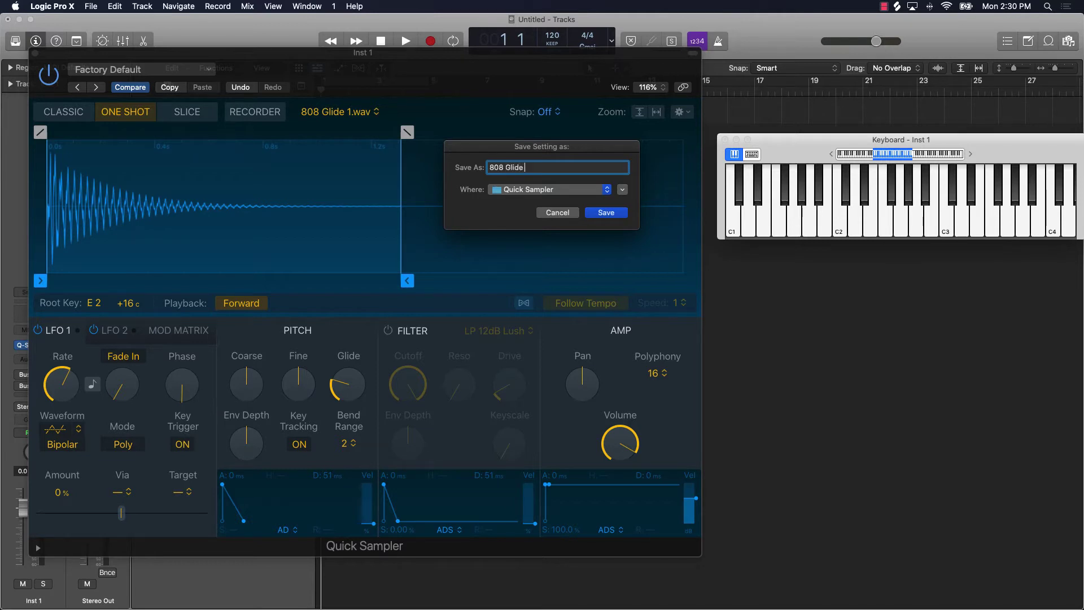
text(808 Glide 1)
key(Return)
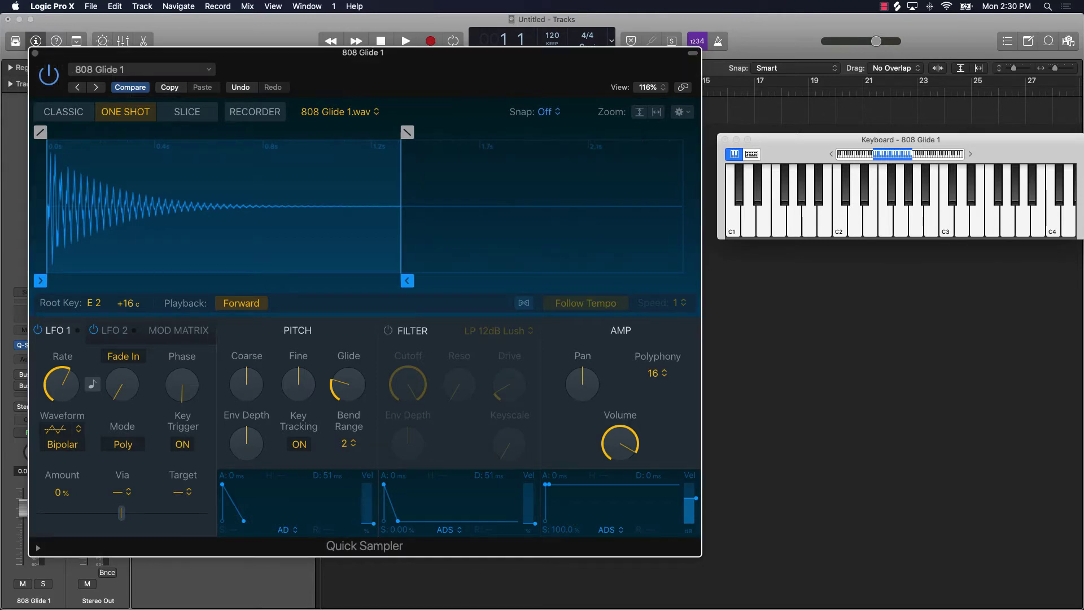
Close Quick Sampler, delete the 808 Glide 1 track and create one new software instrument track with the default patch
click(35, 53)
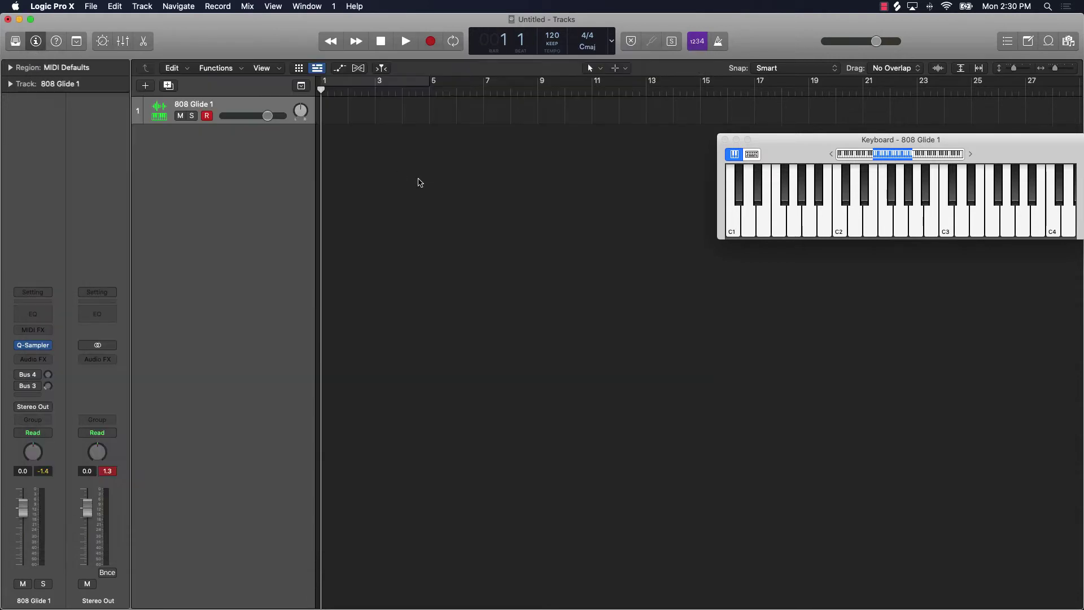
key(super+BackSpace)
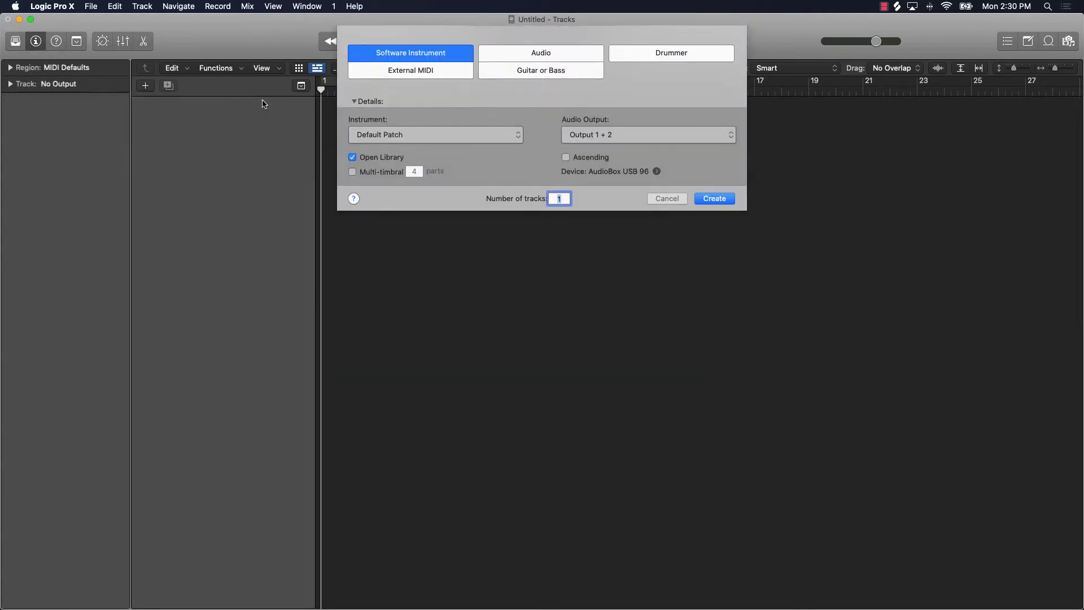
click(730, 200)
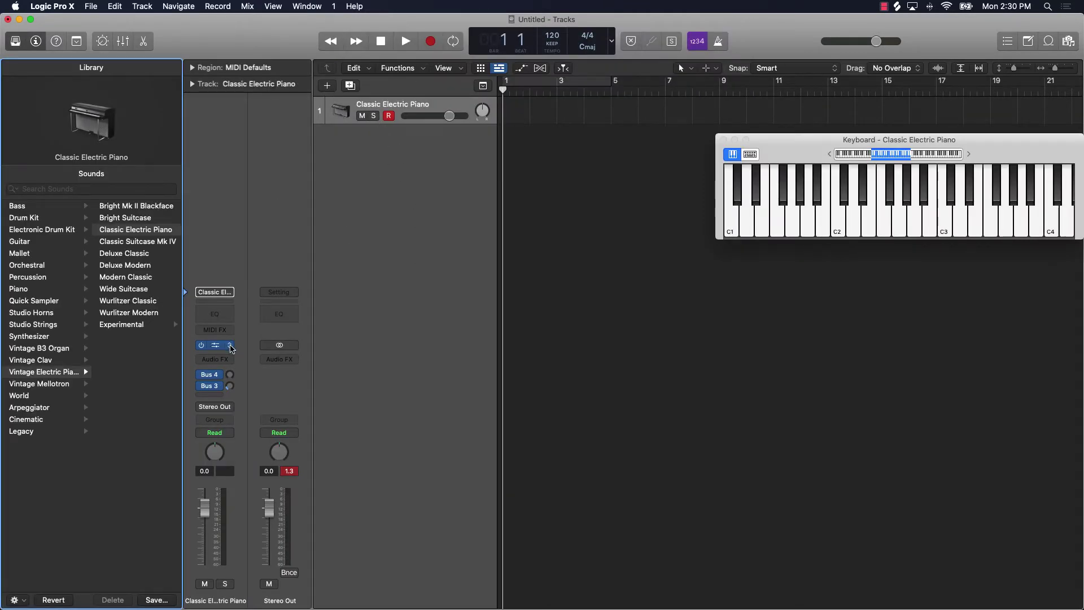
Replace the electric piano instrument with a stereo Quick Sampler and load the saved 808 Glide 1 setting
click(231, 348)
mouse_move(280, 436)
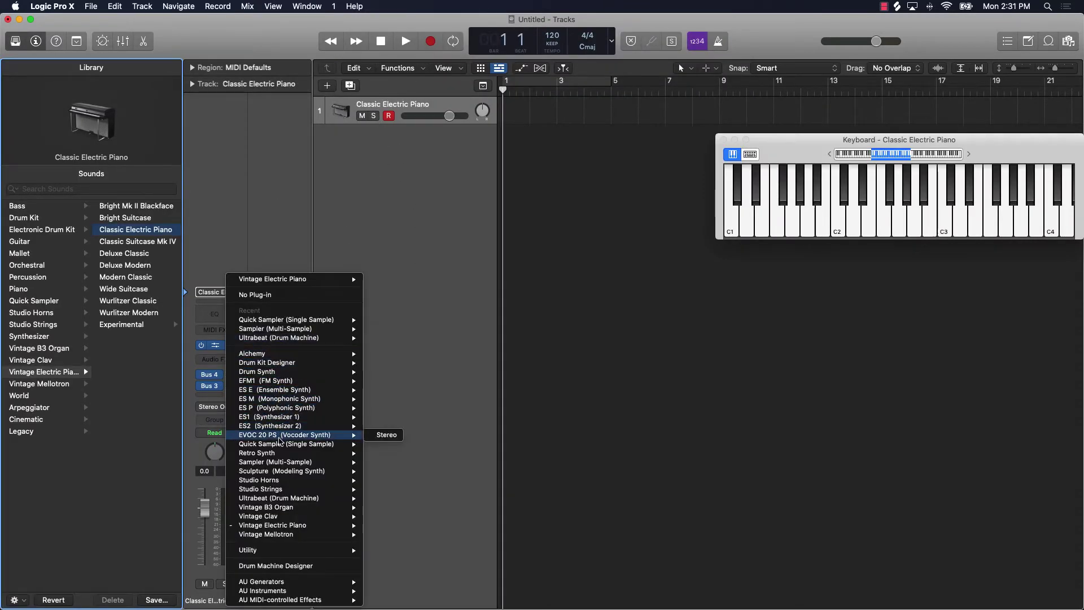
click(386, 453)
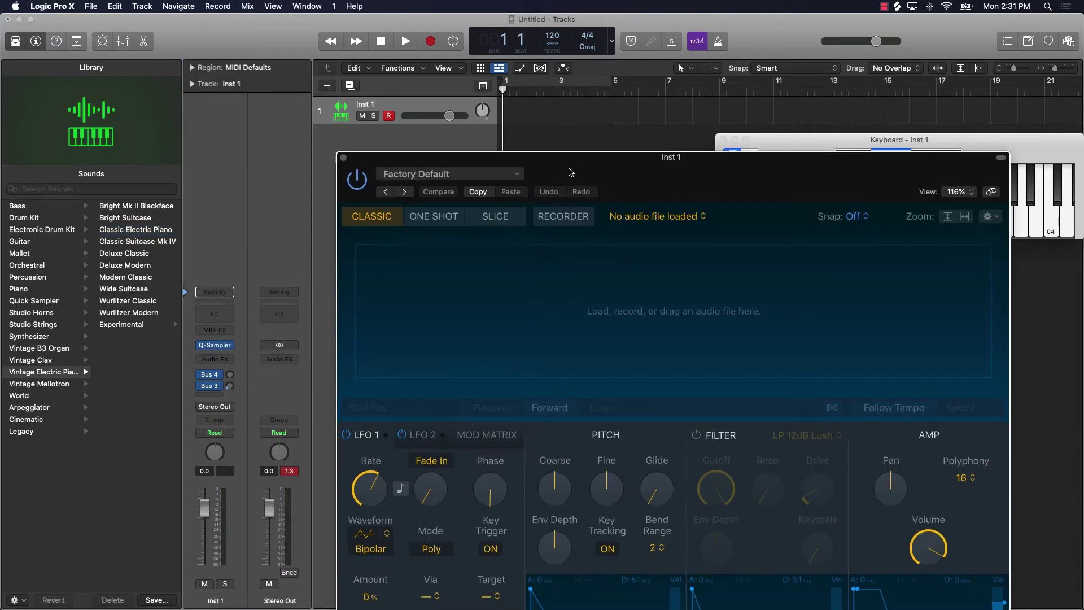
drag(570, 172, 482, 154)
click(414, 157)
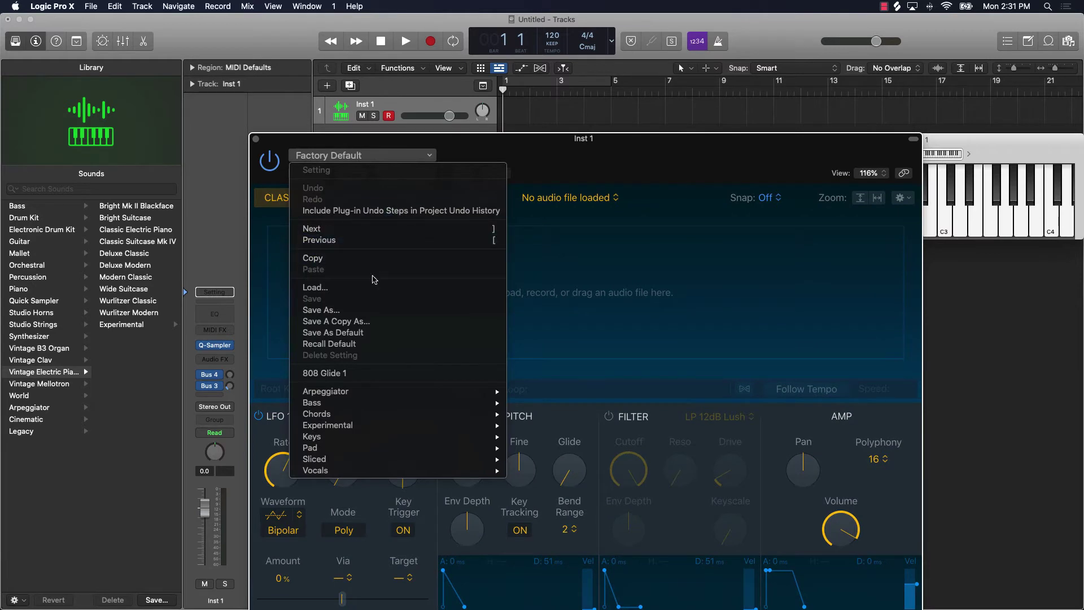
click(343, 374)
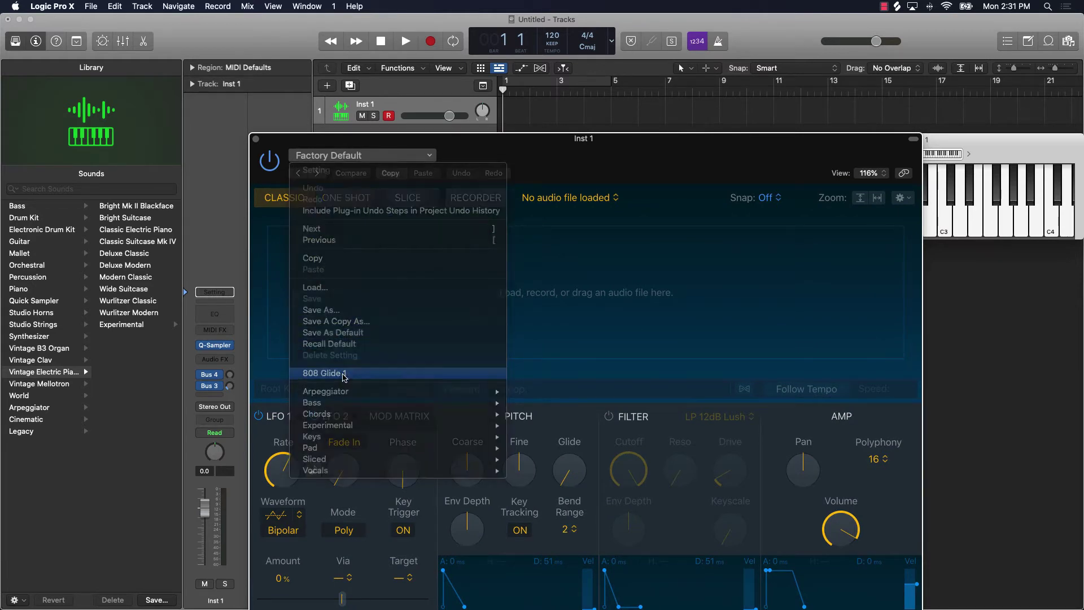
Audition the recalled 808 Glide 1 setting on several notes of the on-screen keyboard from C2 upwards
drag(806, 153, 642, 75)
click(846, 220)
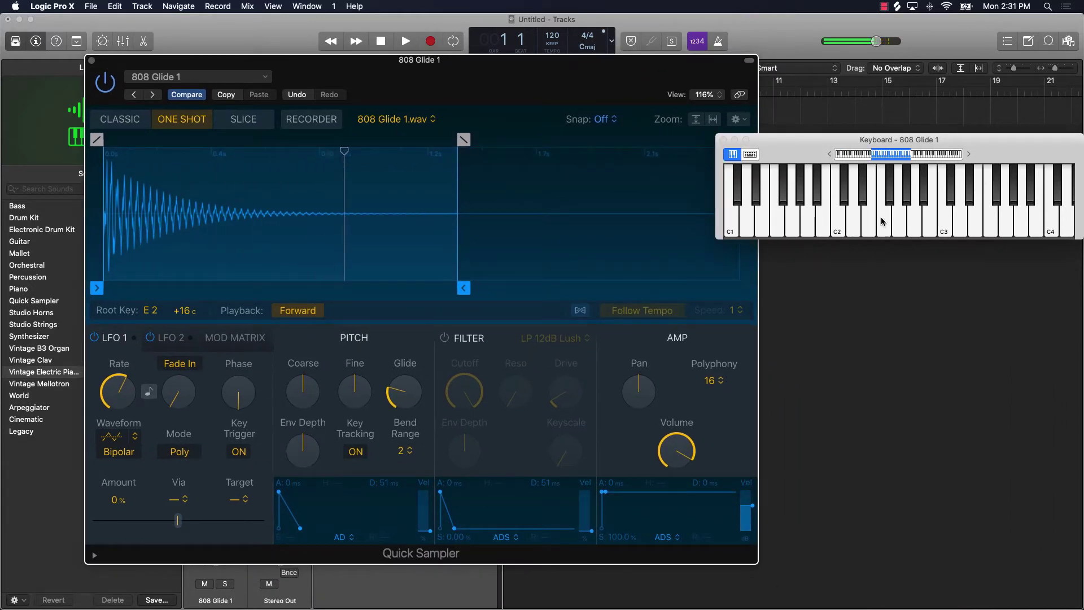
click(895, 212)
click(895, 213)
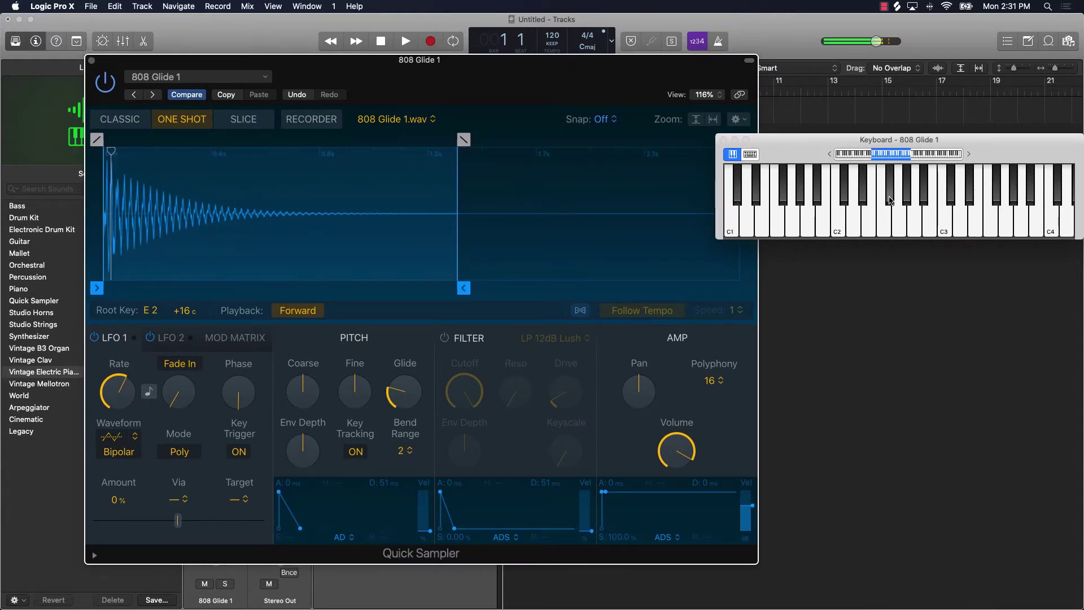
click(890, 192)
click(852, 228)
click(852, 228)
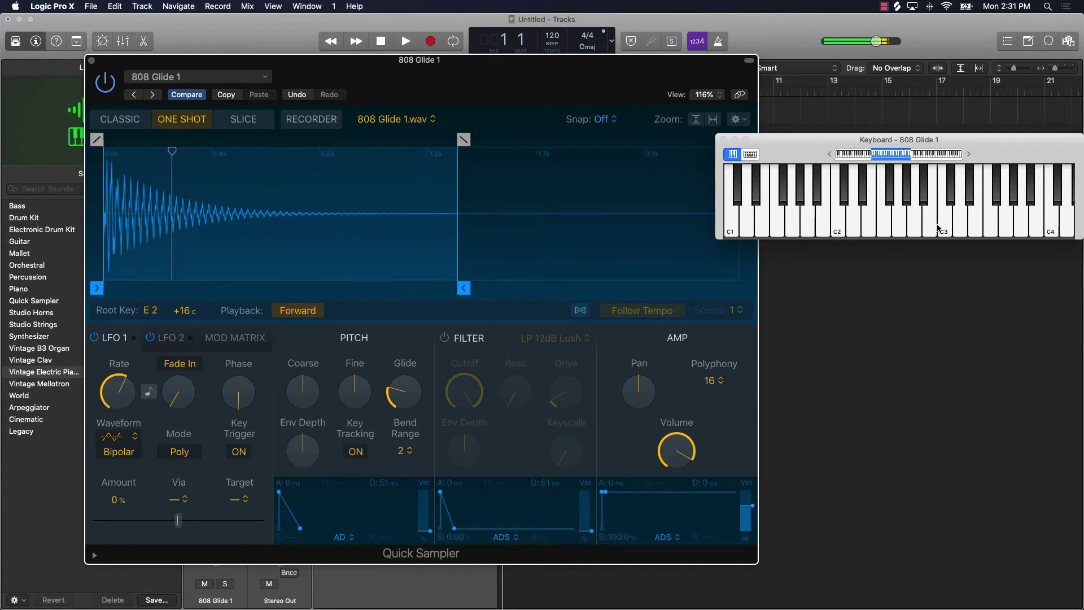
click(897, 223)
click(856, 224)
Close the sampler, remove the 808 Glide 1 track and add a fresh software instrument track with the default patch
click(91, 60)
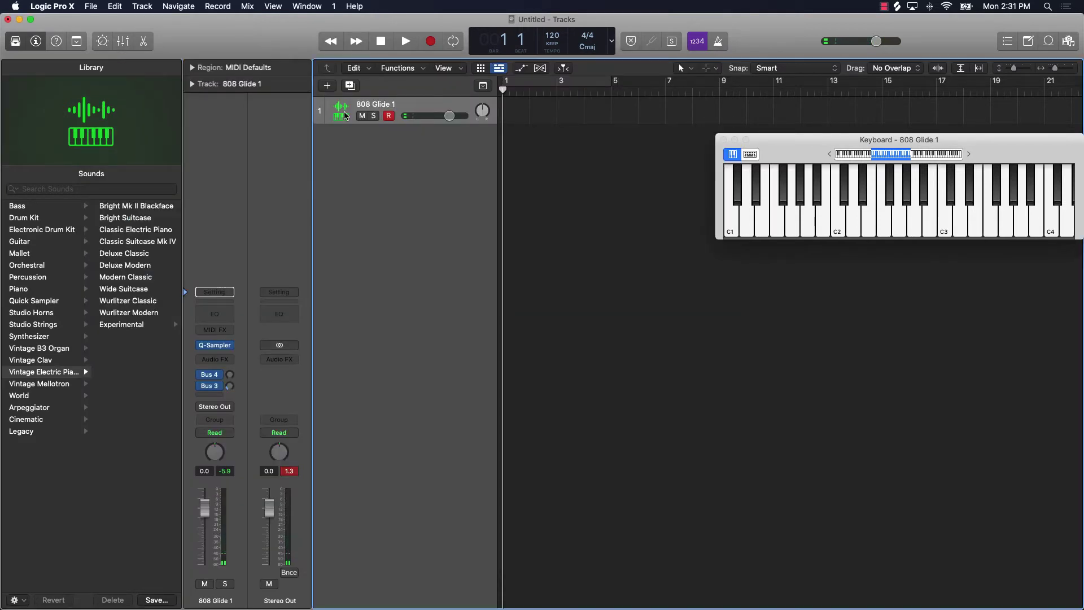
key(super+BackSpace)
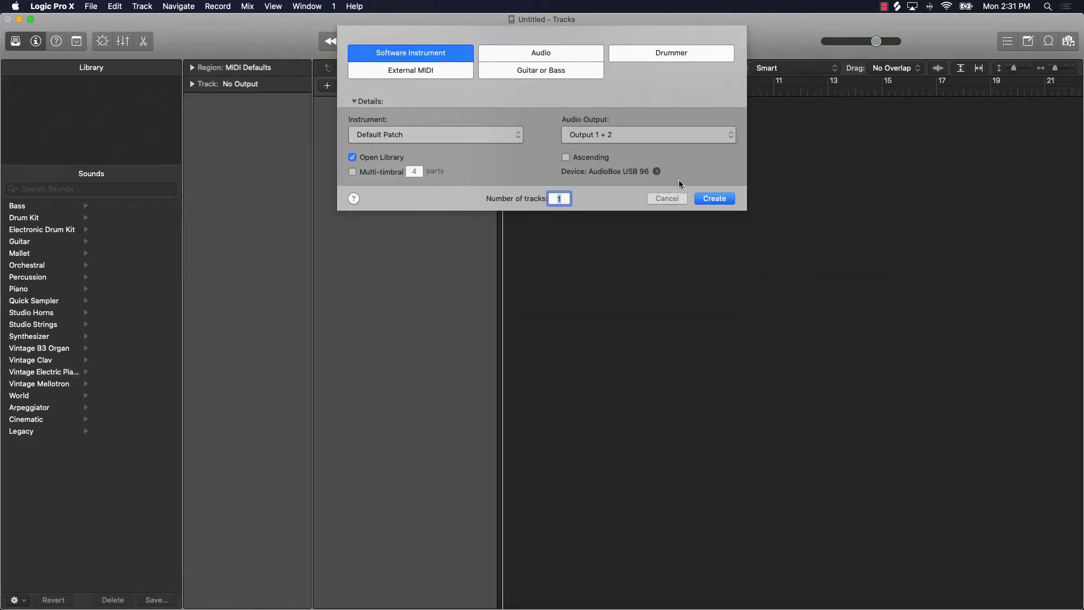
click(714, 199)
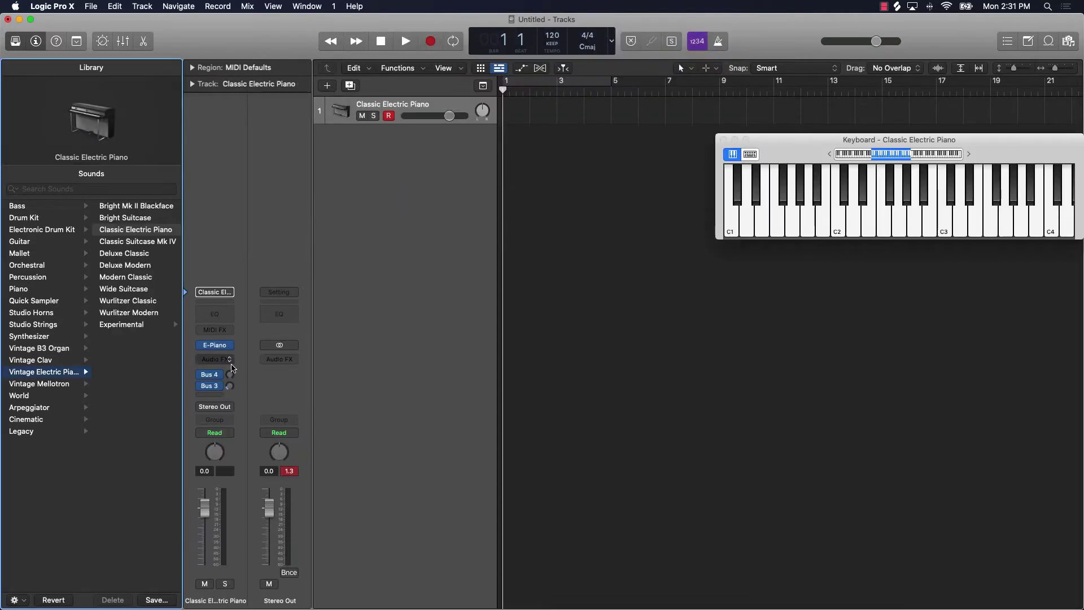
Load Quick Sampler (Single Sample) in stereo as the instrument on the Classic Electric Piano track
click(230, 346)
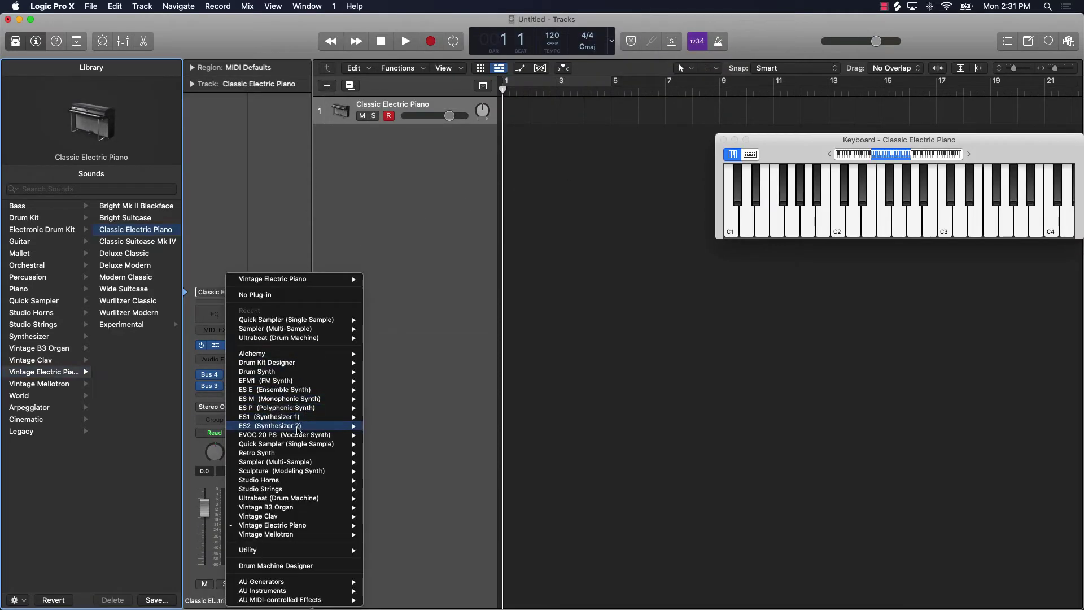
mouse_move(297, 447)
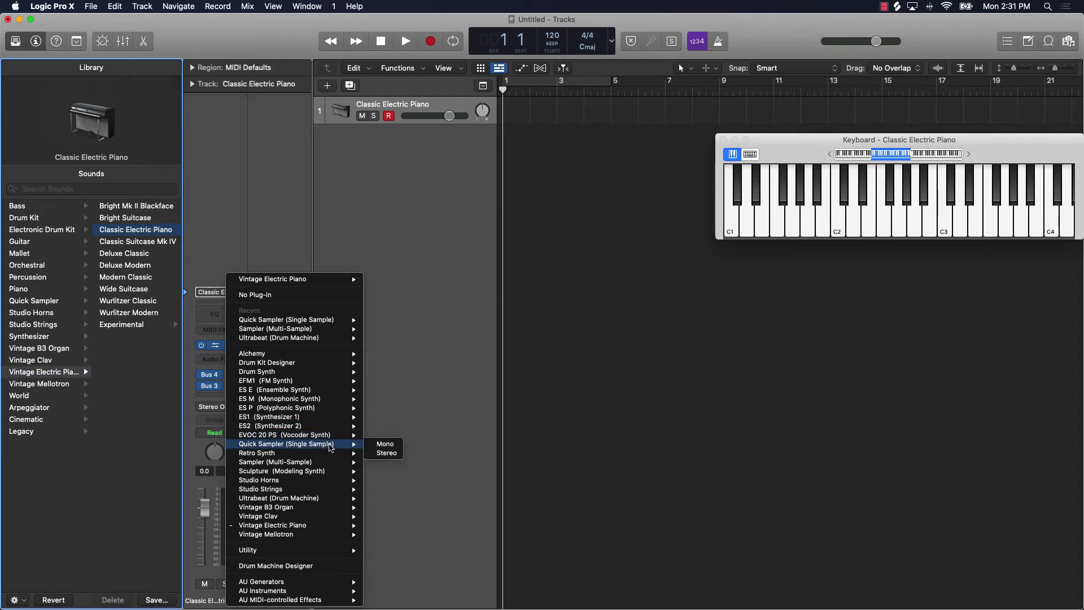
click(381, 455)
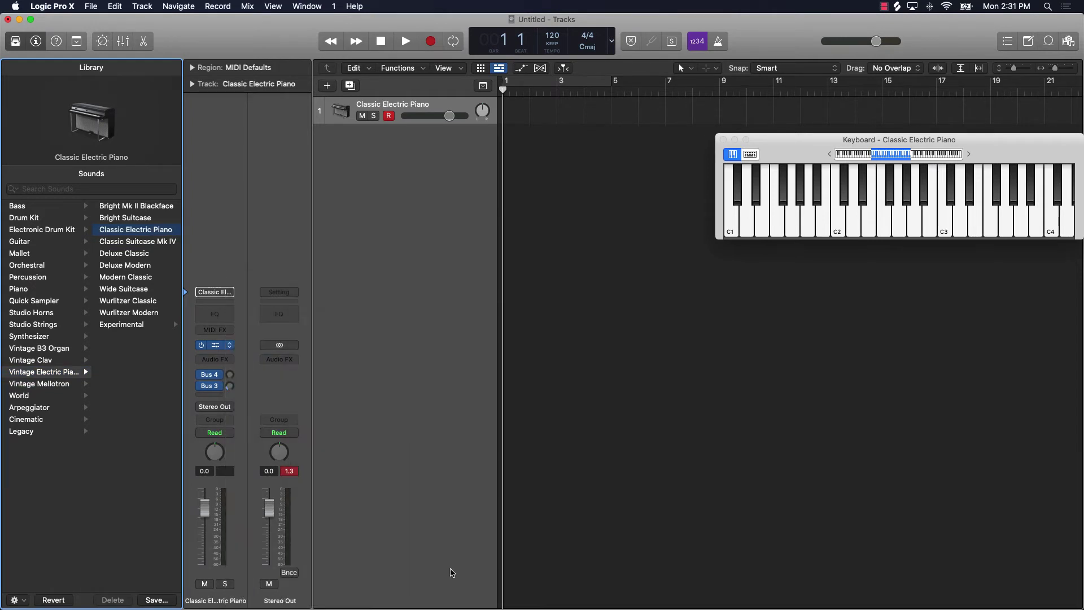
Switch to Finder, browse the Samples folder and preview Hat 1.wav
click(283, 597)
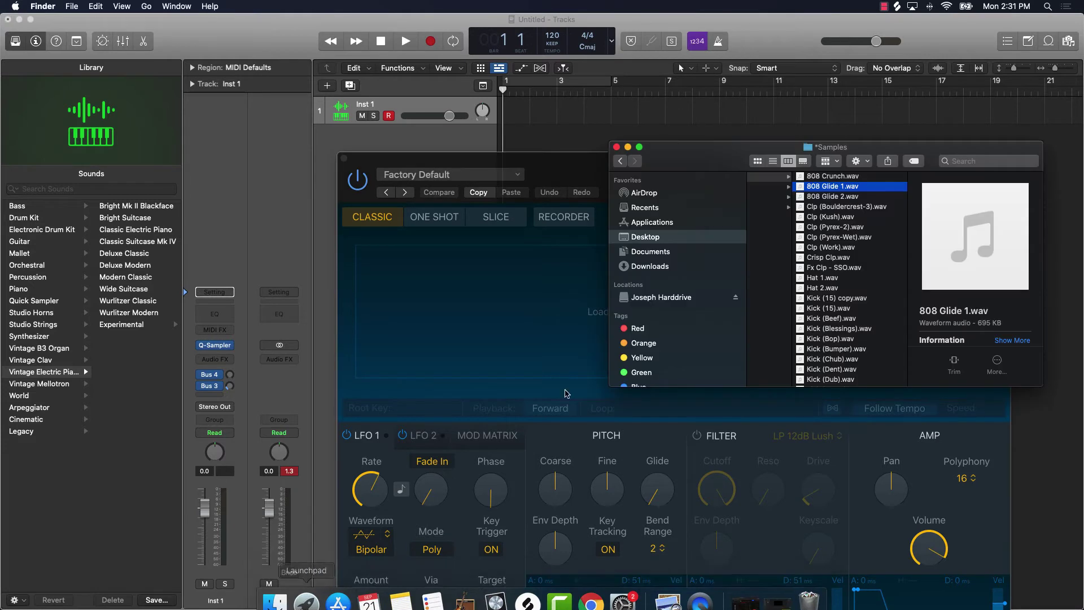
scroll(821, 279, down, 5)
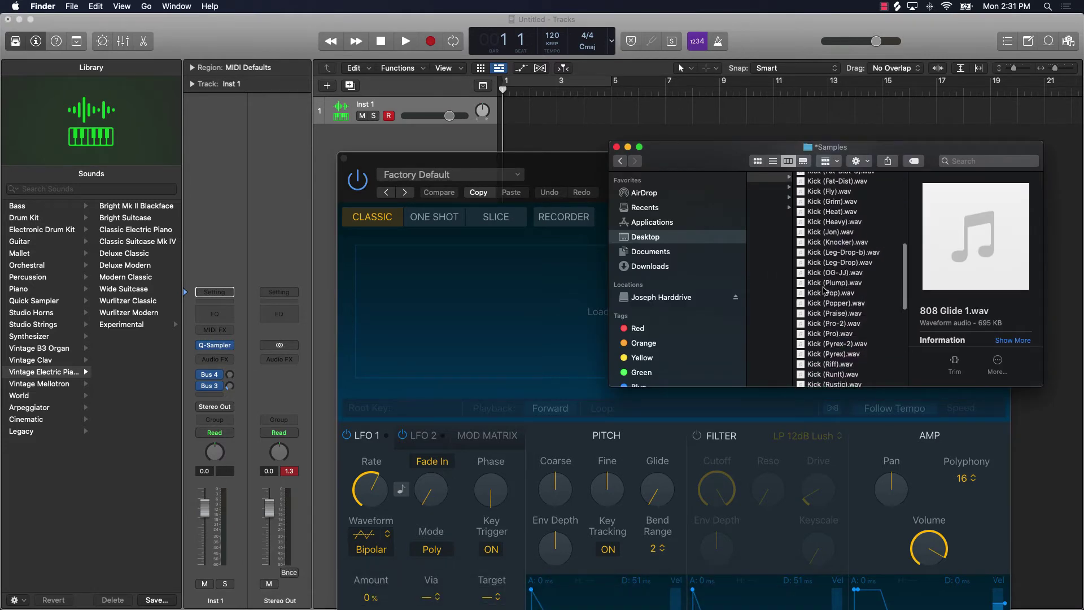
scroll(824, 288, up, 5)
click(828, 278)
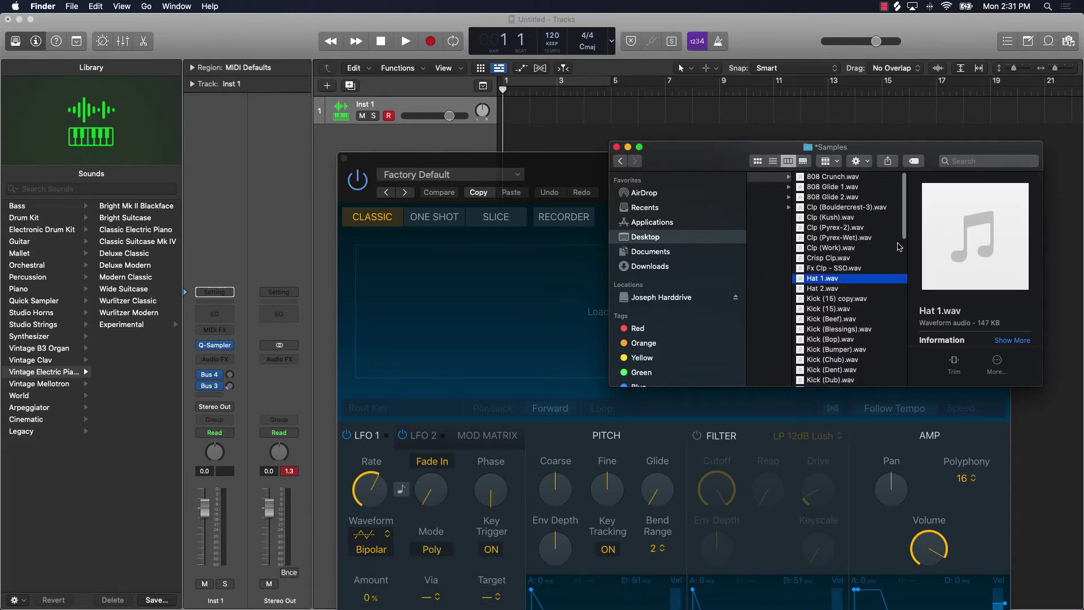
click(974, 237)
Close the Quick Sampler window and bypass the Bus 4 and Bus 3 sends on the Inst 1 channel strip
click(345, 162)
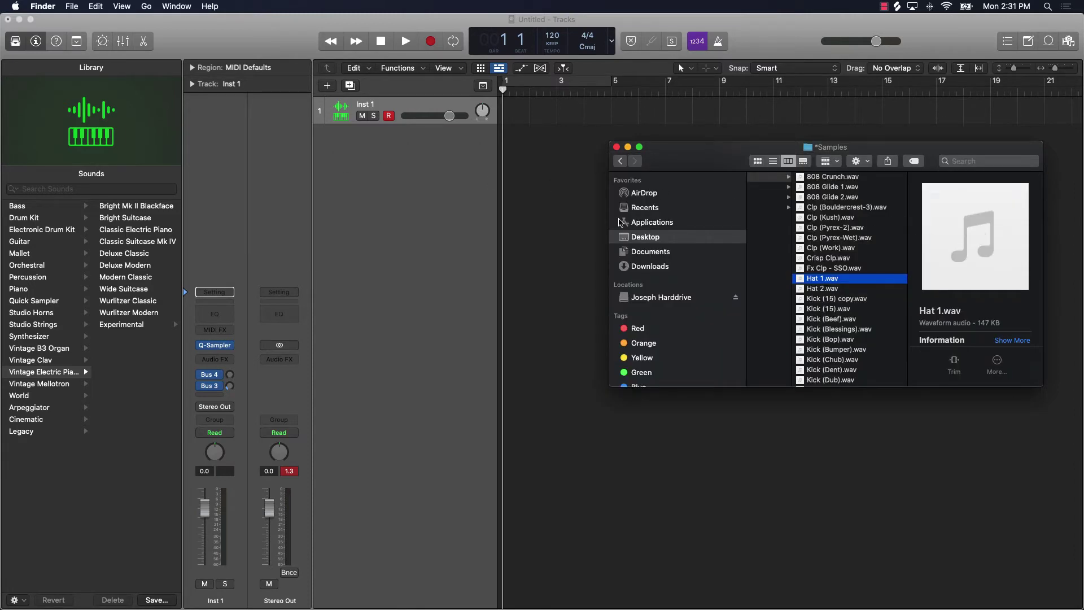
click(204, 389)
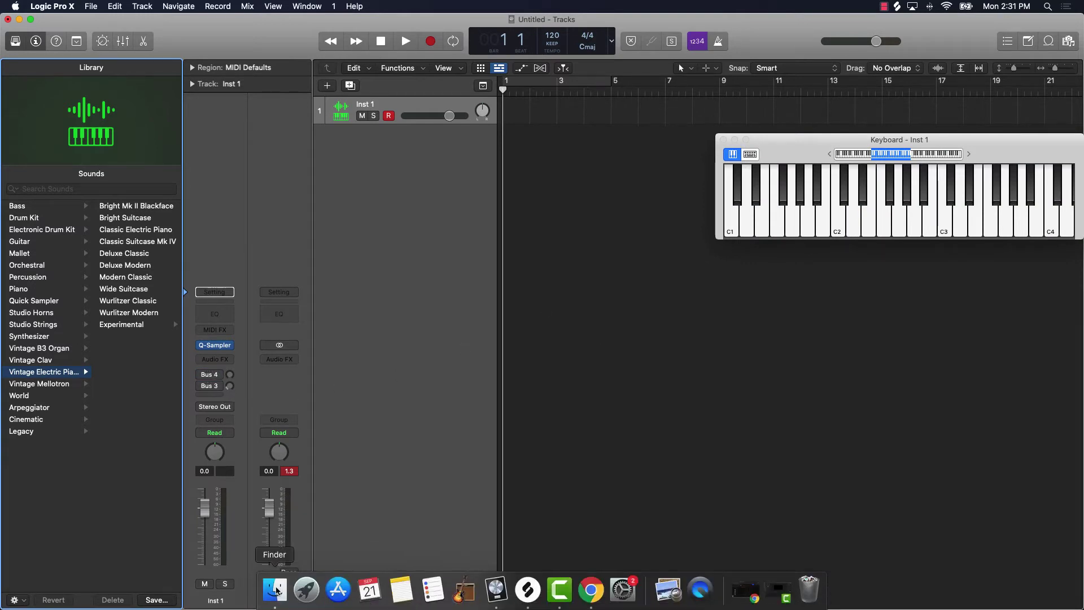
Load Hat 1.wav from the Samples folder into Quick Sampler in One Shot mode, and audition it with the on-screen keyboard shifted up one octave
click(309, 589)
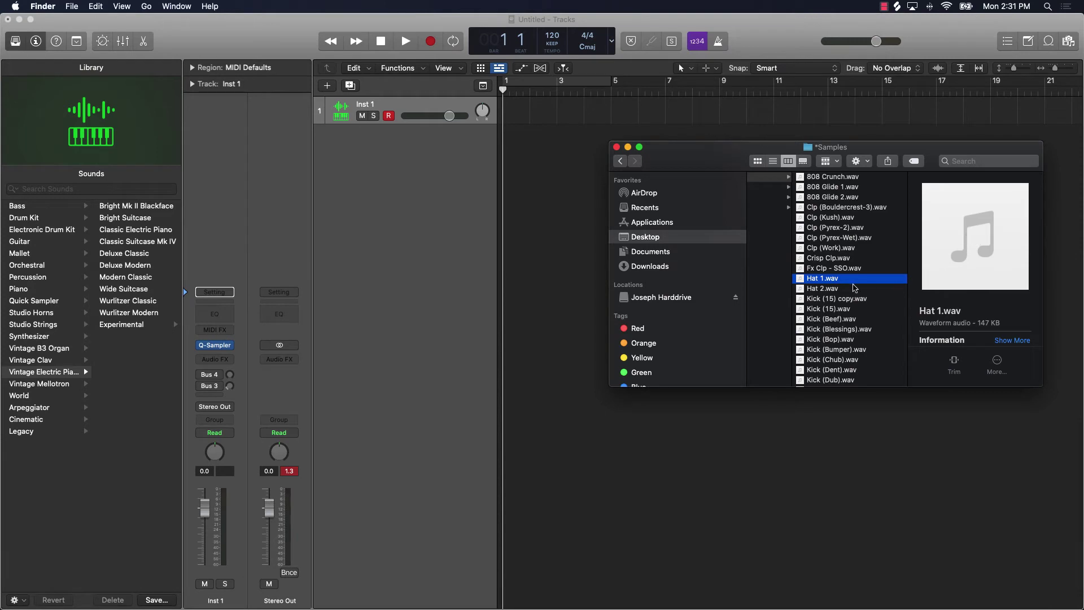
drag(761, 270, 407, 141)
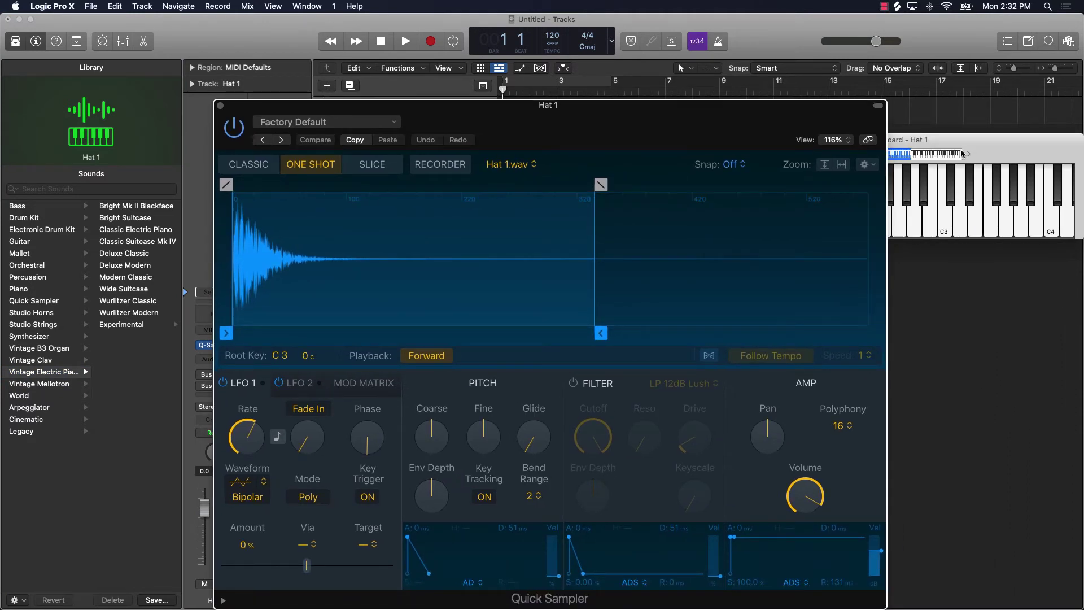
click(939, 146)
mouse_move(1019, 225)
mouse_down()
mouse_move(762, 225)
mouse_move(740, 250)
mouse_up()
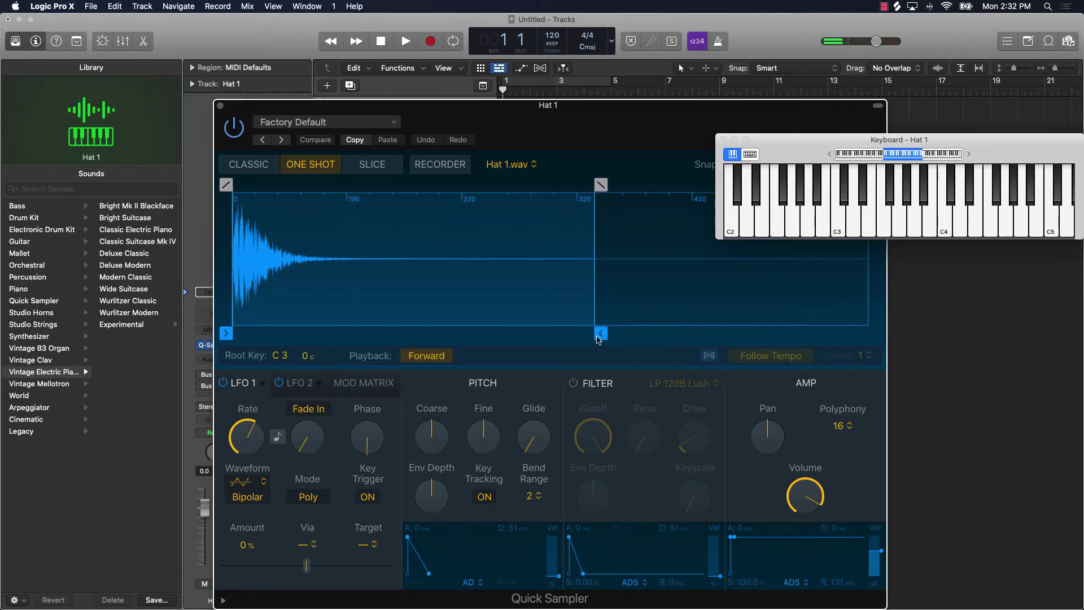
Try raising the pitch Glide in two stages while auditioning the hi-hat on low and high notes, and return Glide to 0 ms
click(884, 229)
click(802, 229)
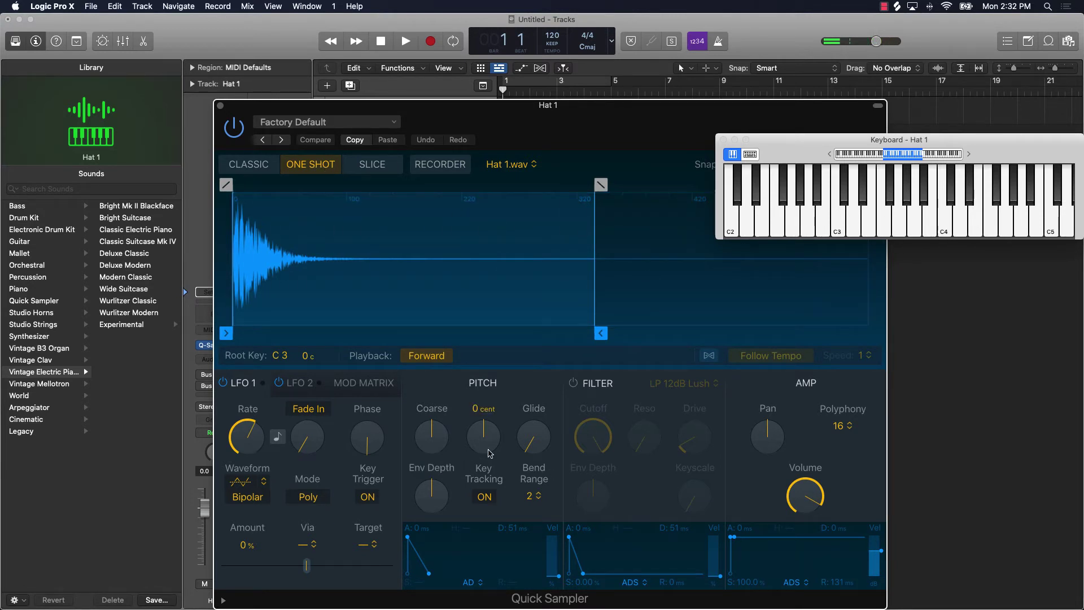
drag(529, 451, 531, 456)
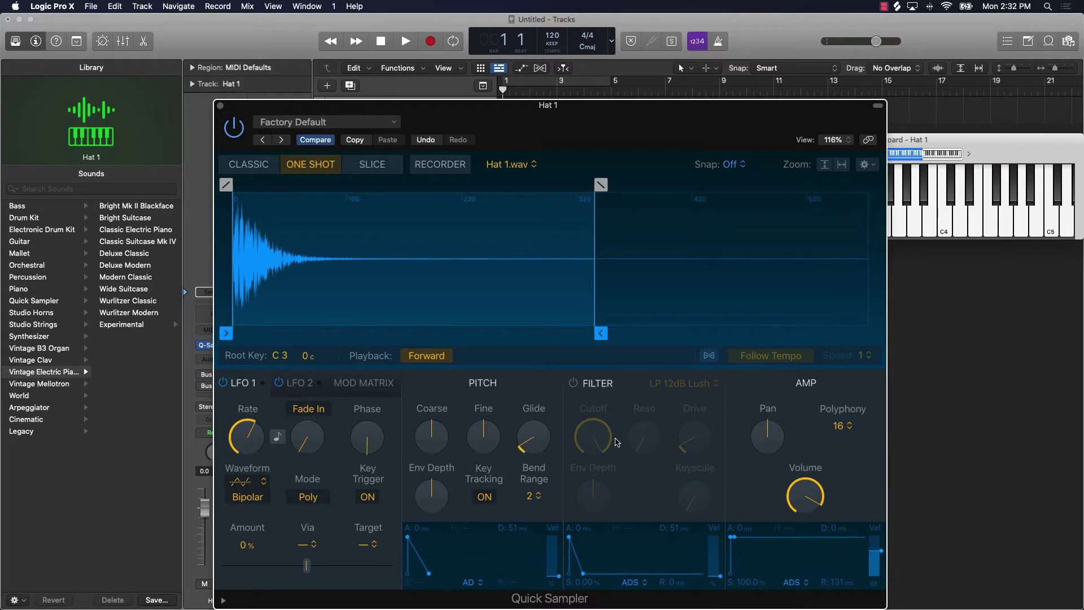
click(918, 229)
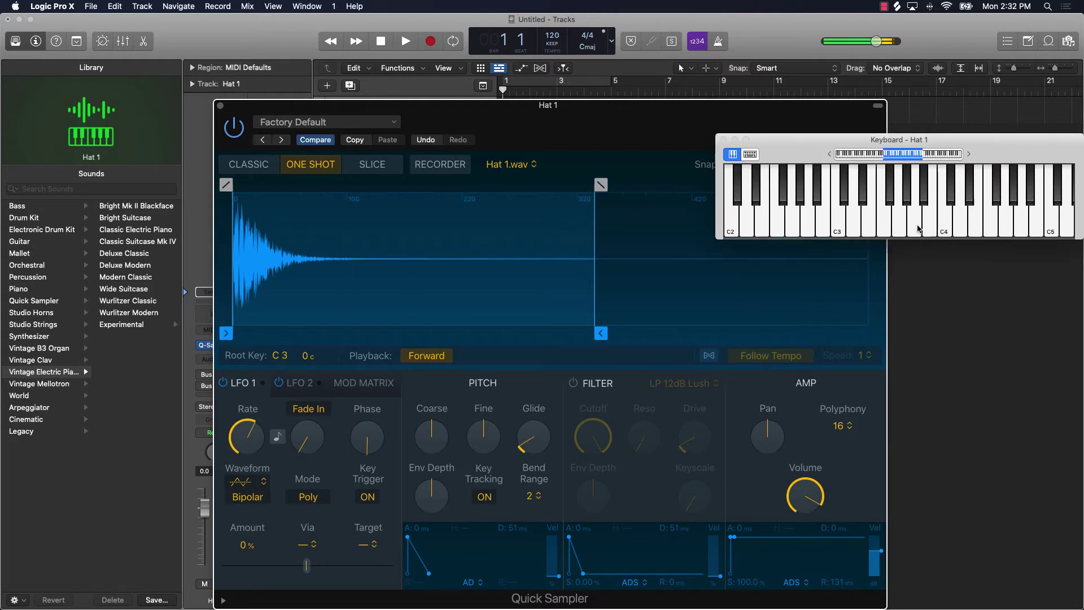
click(535, 439)
drag(535, 440, 535, 420)
click(827, 220)
click(840, 227)
click(944, 226)
click(976, 226)
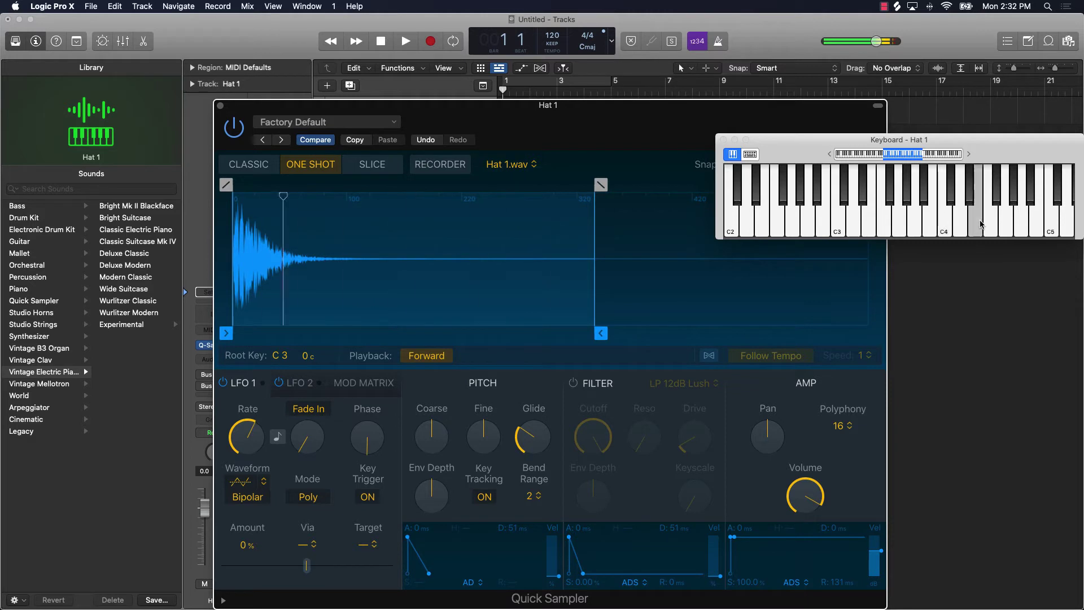
click(838, 226)
click(817, 225)
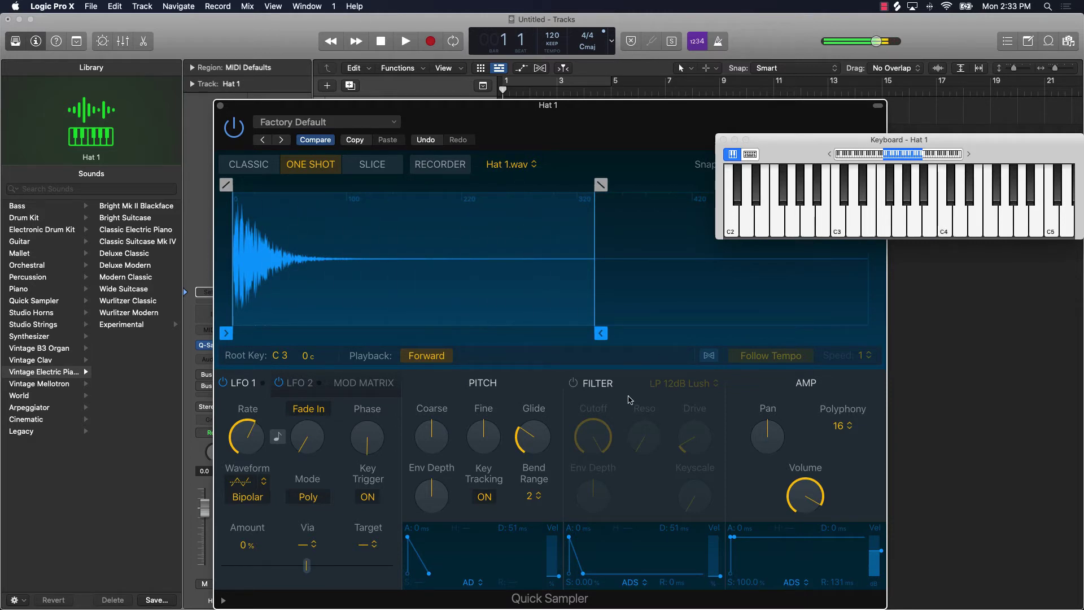
drag(533, 436, 534, 462)
mouse_move(527, 450)
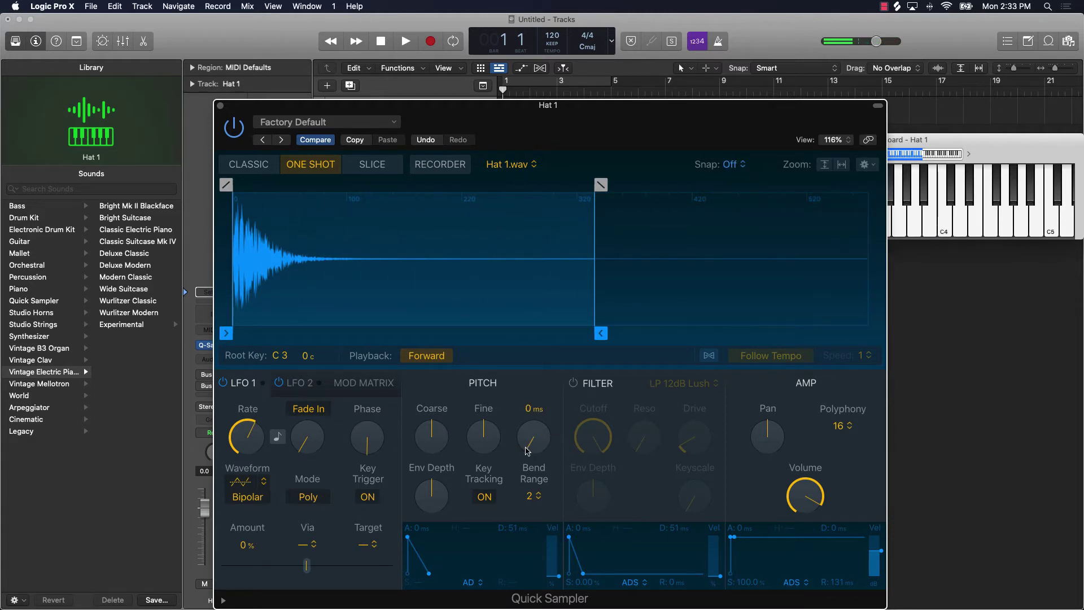
Lower the Fine pitch to -46 cent and audition the hi-hat on keys across the low and high octaves
mouse_move(507, 434)
drag(484, 434, 484, 451)
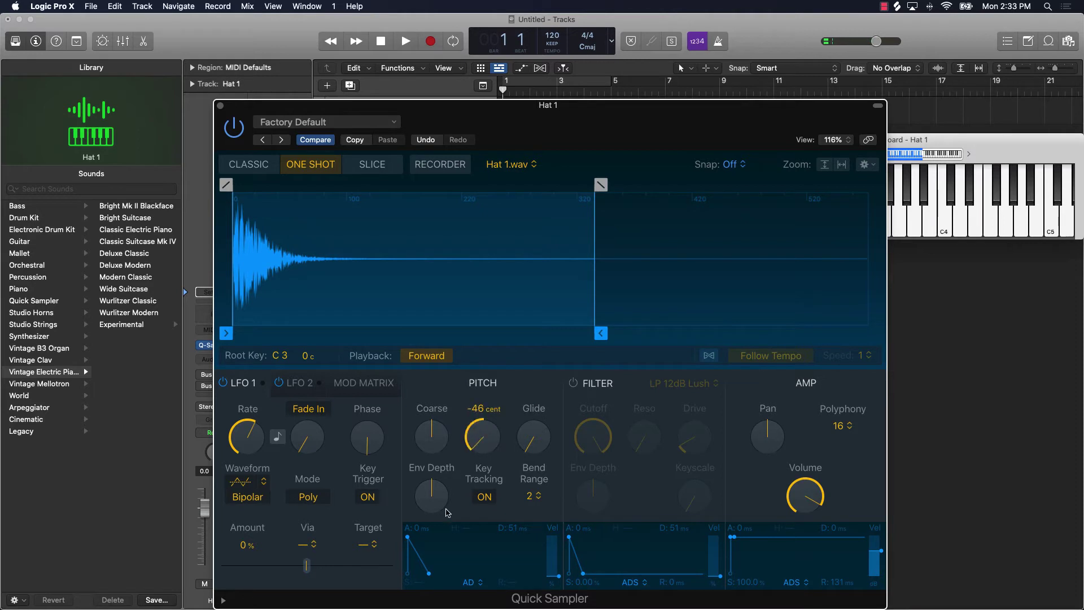
click(913, 225)
click(819, 222)
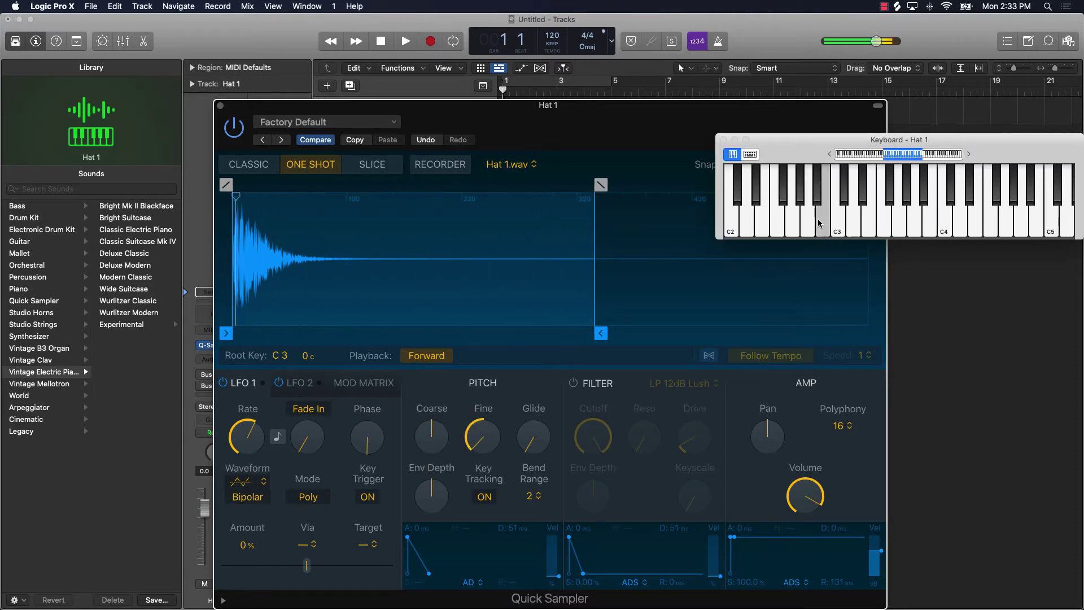
click(766, 250)
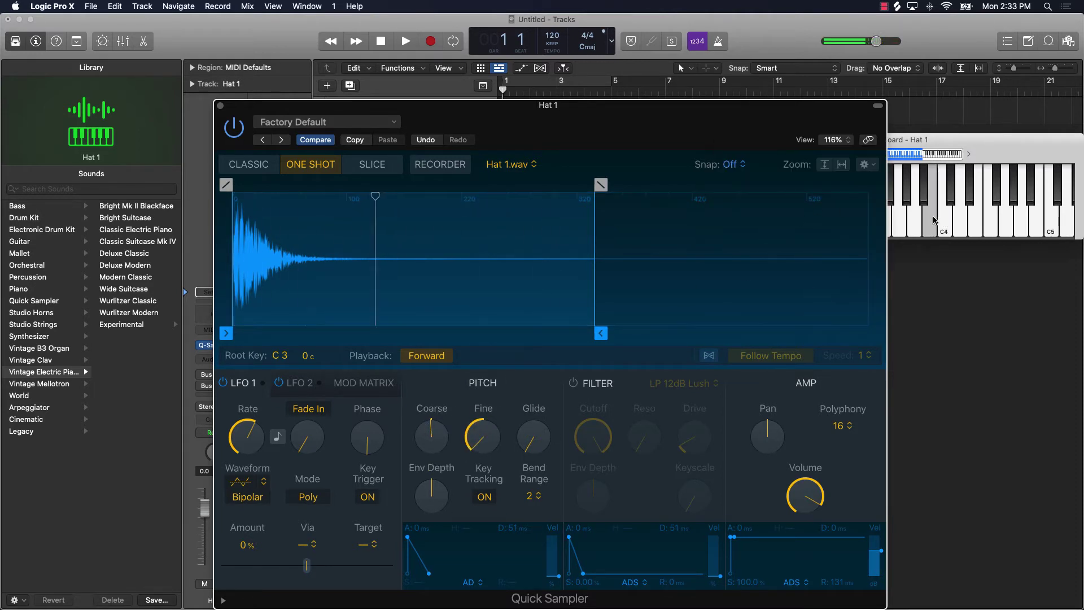
click(883, 223)
click(835, 223)
click(790, 223)
click(962, 215)
click(1020, 223)
click(975, 223)
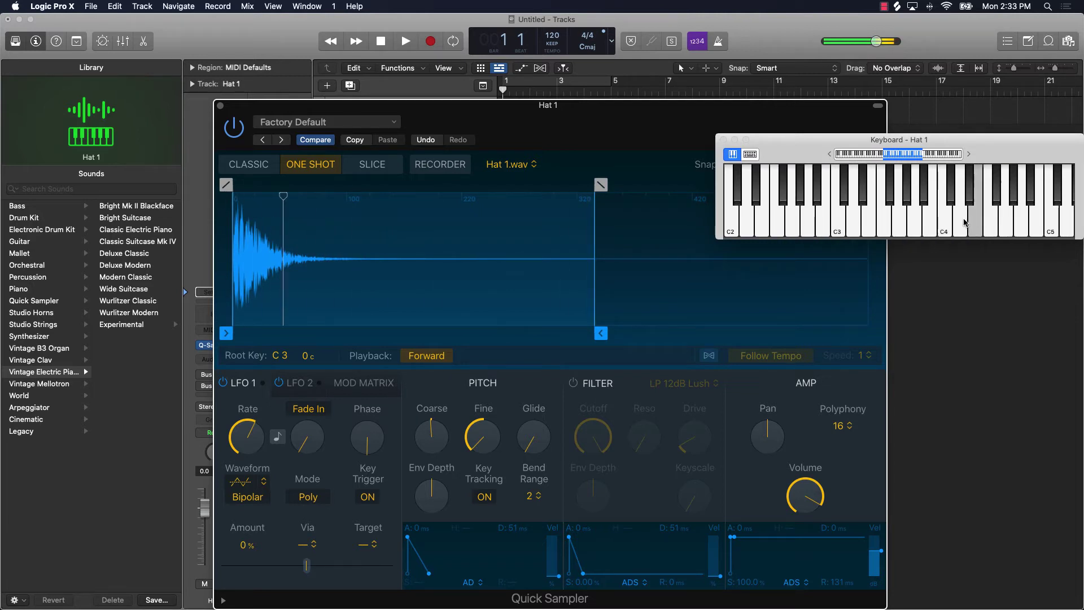
click(898, 223)
click(822, 223)
click(777, 223)
Turn on the LP 12dB Lush filter, raise its Env Depth to about +59%, and audition several notes
mouse_move(454, 495)
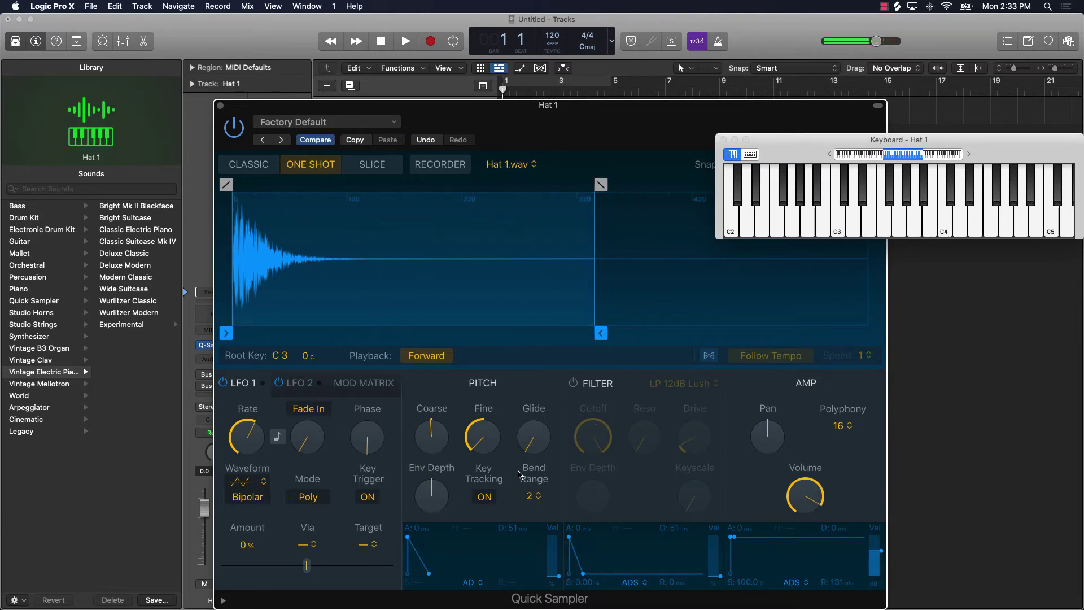
click(582, 390)
mouse_move(595, 450)
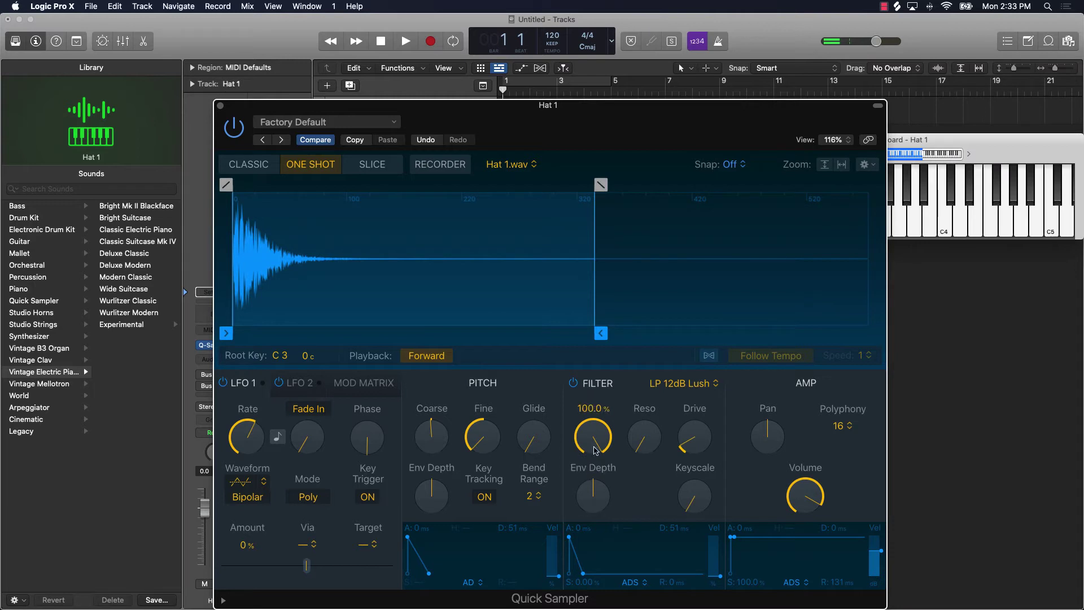
drag(592, 495, 595, 477)
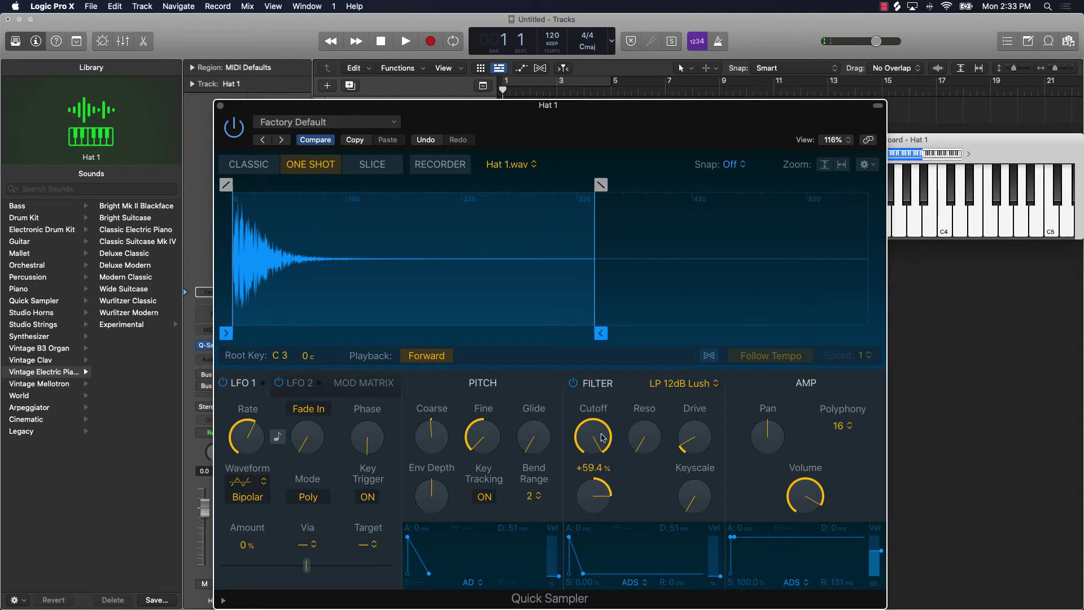
click(925, 236)
click(898, 231)
click(853, 232)
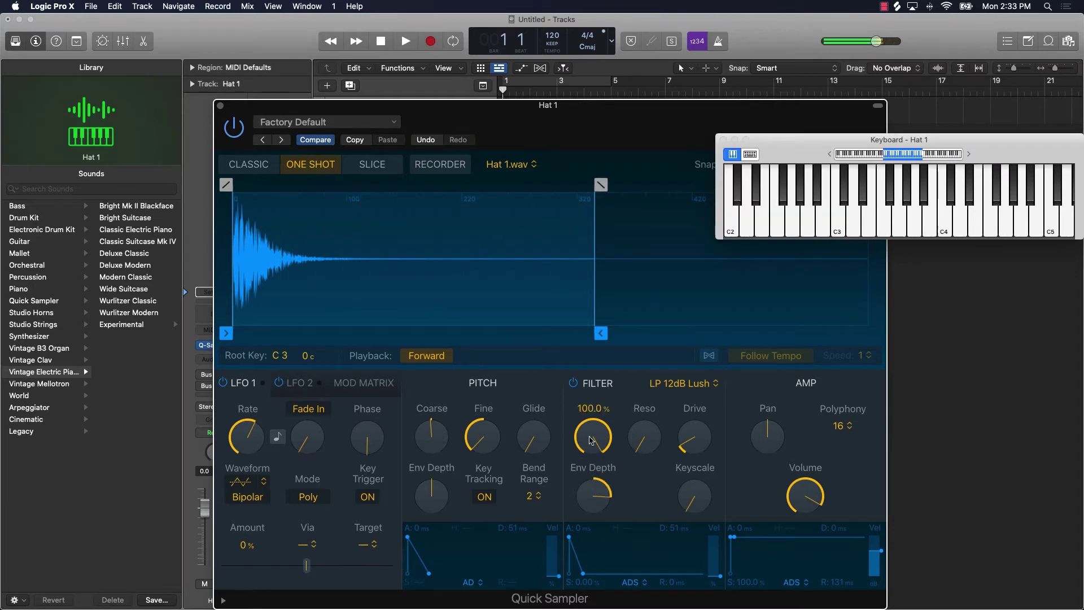
Lower the filter Cutoff to 79.3% and audition the hi-hat
click(672, 432)
click(944, 228)
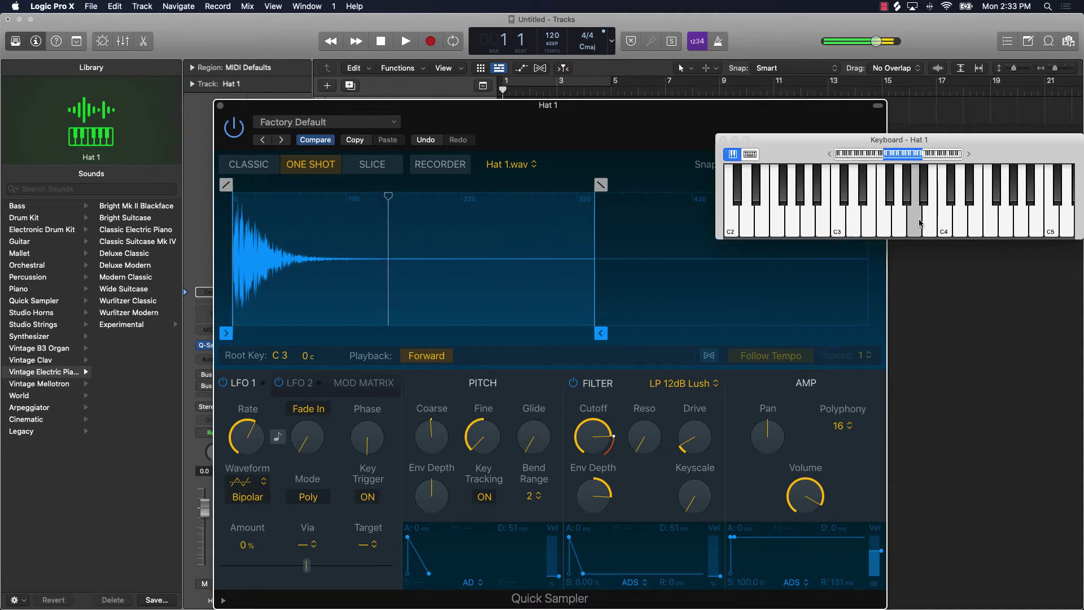
click(874, 228)
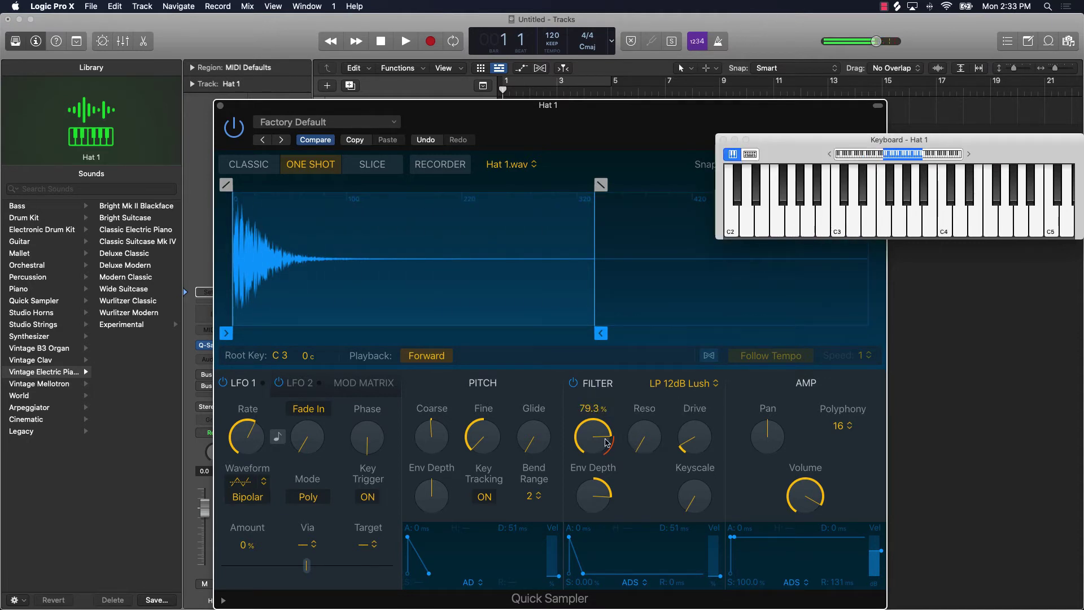
Reduce the filter Cutoff further to about the middle of its range and audition notes up and down the keyboard
drag(592, 437, 596, 499)
click(959, 223)
click(860, 225)
click(823, 226)
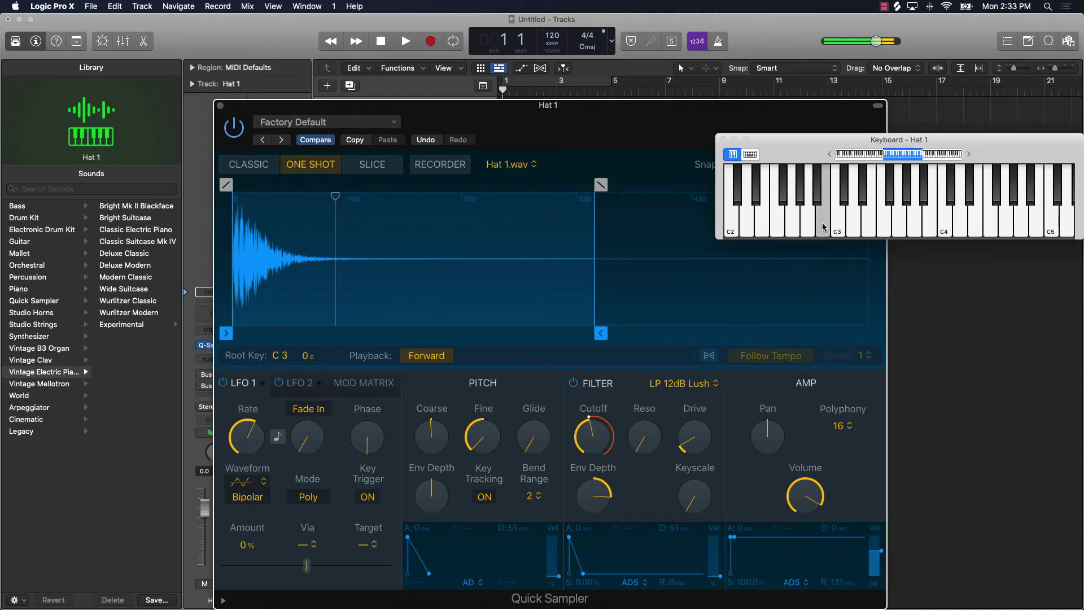
click(946, 228)
click(989, 231)
click(837, 226)
click(792, 226)
click(867, 226)
click(930, 227)
click(974, 227)
click(891, 228)
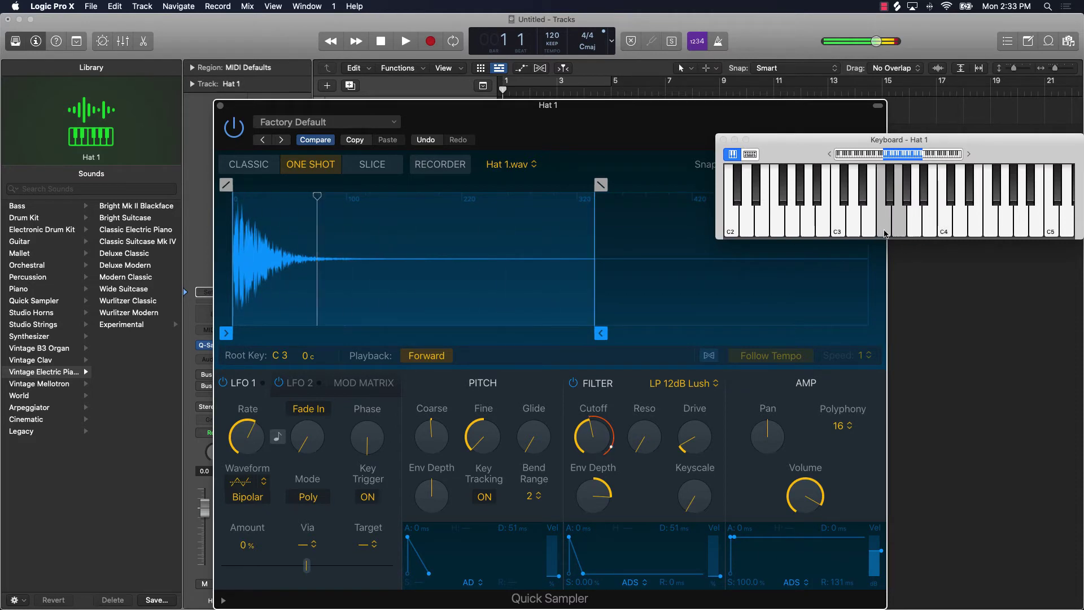
click(837, 229)
click(913, 226)
click(913, 226)
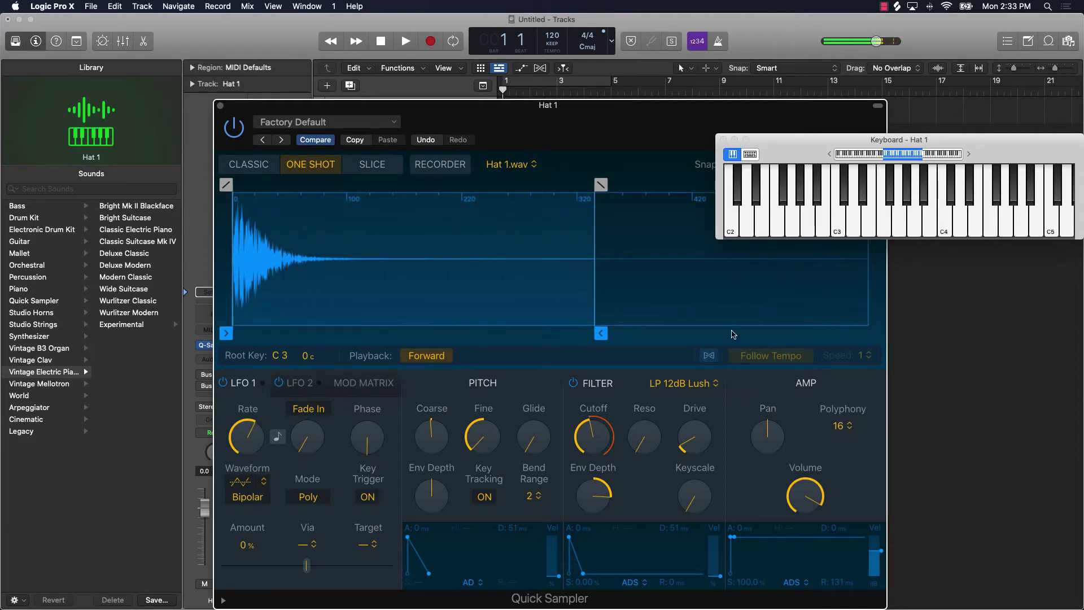
Return the filter Cutoff to 100%, the filter Env Depth to 0%, and the Fine pitch to its default
drag(600, 420, 600, 398)
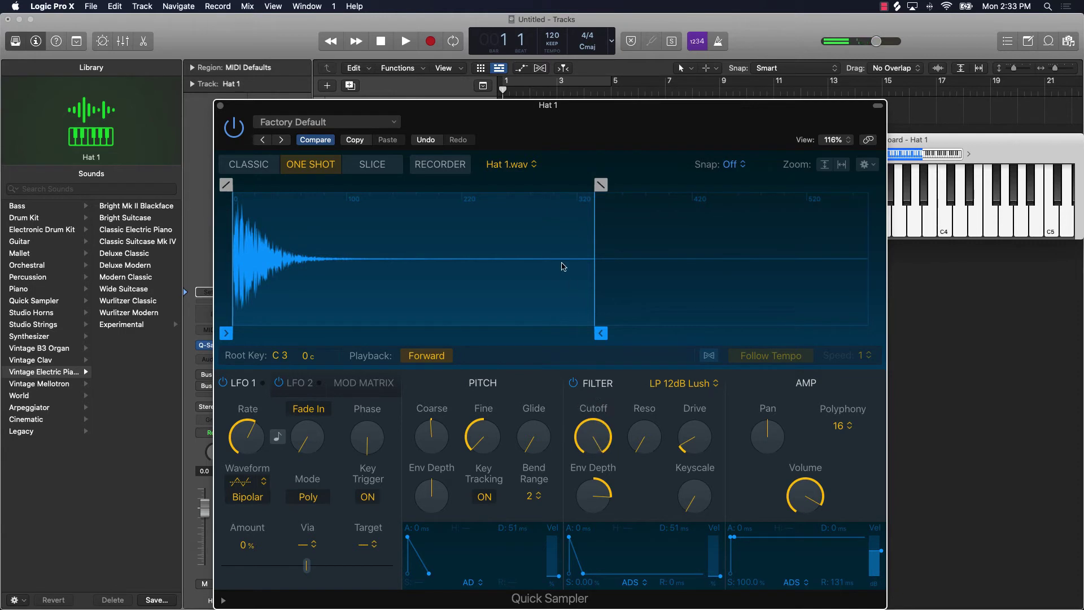
alt+click(600, 481)
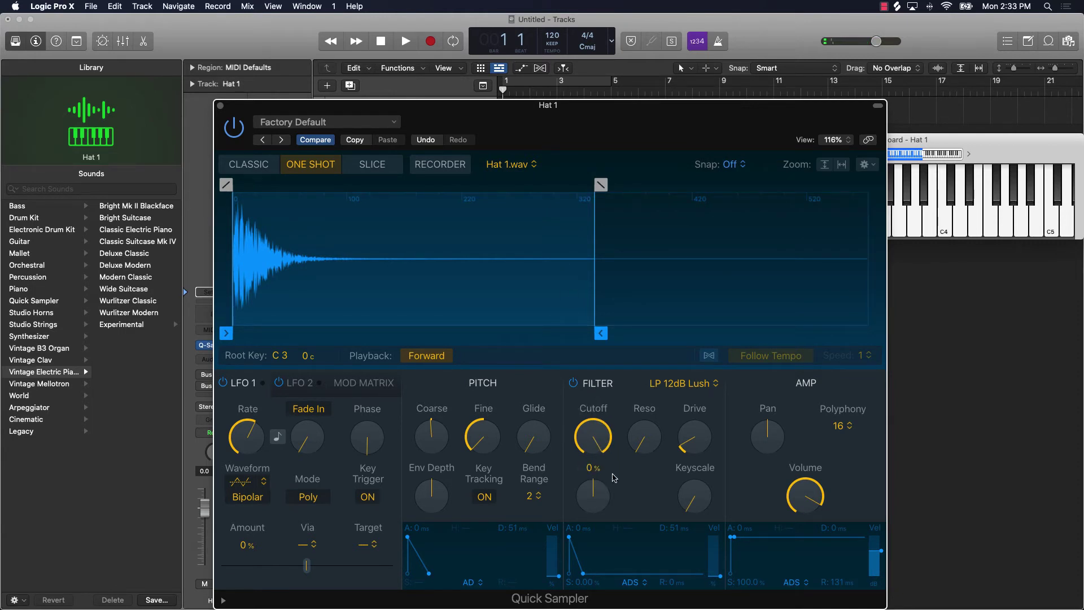
alt+click(485, 440)
Save the current Quick Sampler setting as "HiHat 01" in the Quick Sampler folder
click(341, 124)
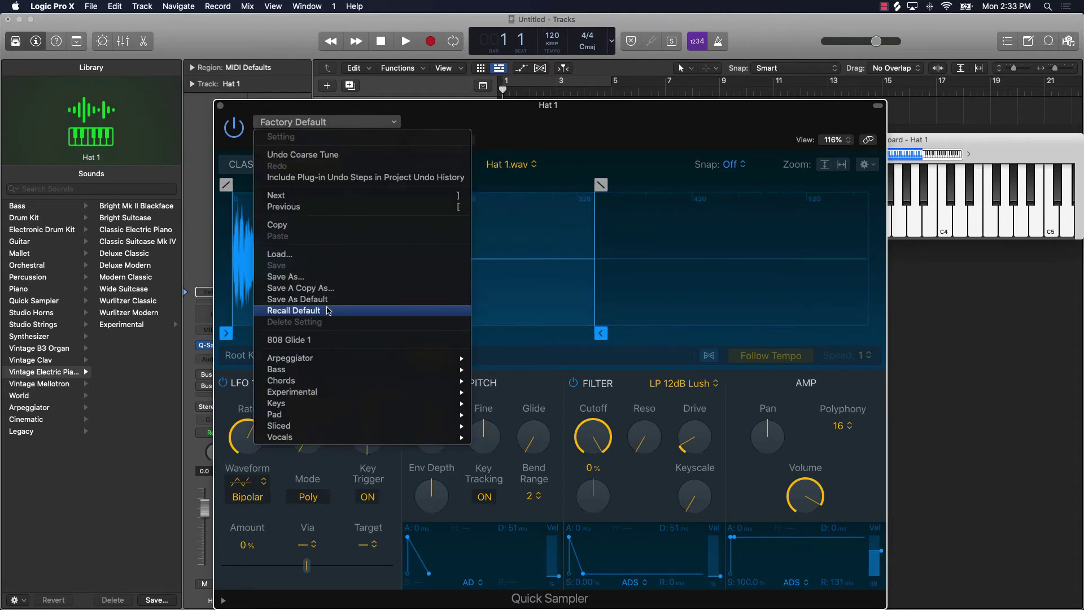
click(324, 278)
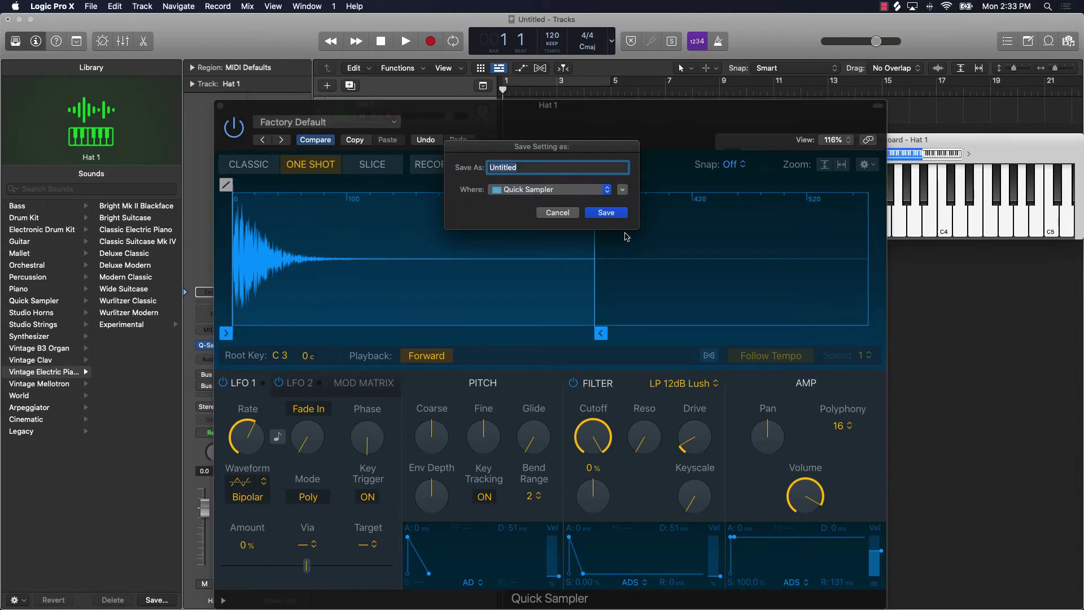
text(HiHat 01)
key(Return)
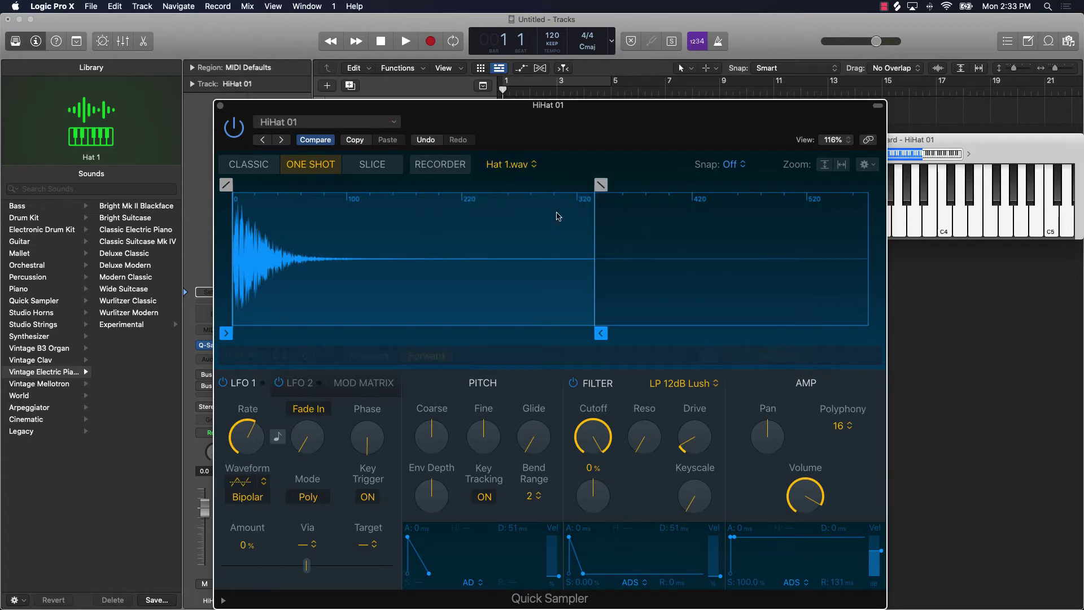
Close the Quick Sampler window, disarm the HiHat 01 track, and delete that track
click(221, 107)
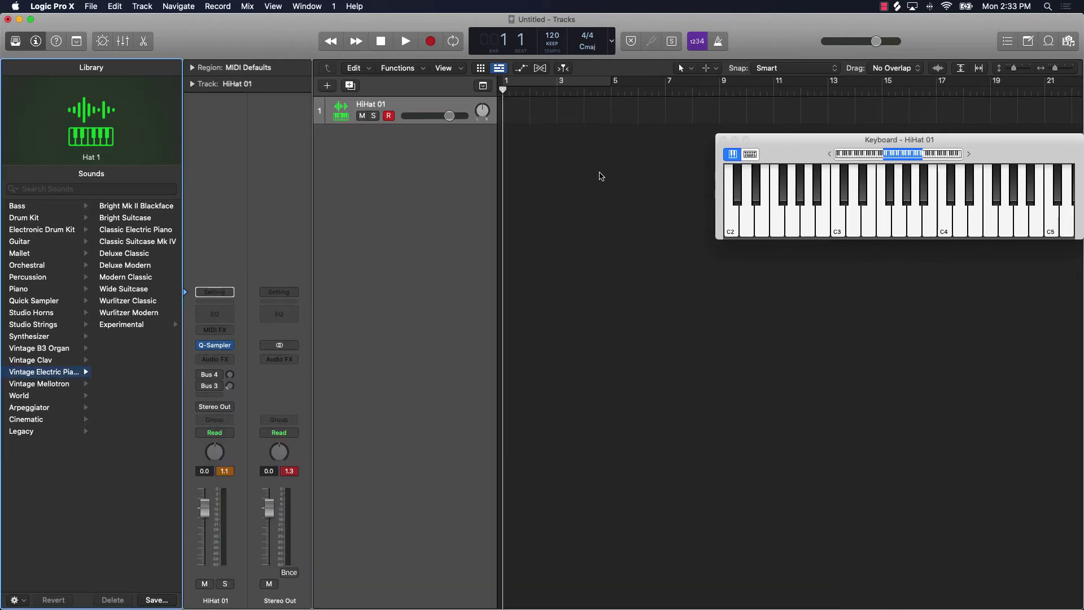
click(388, 115)
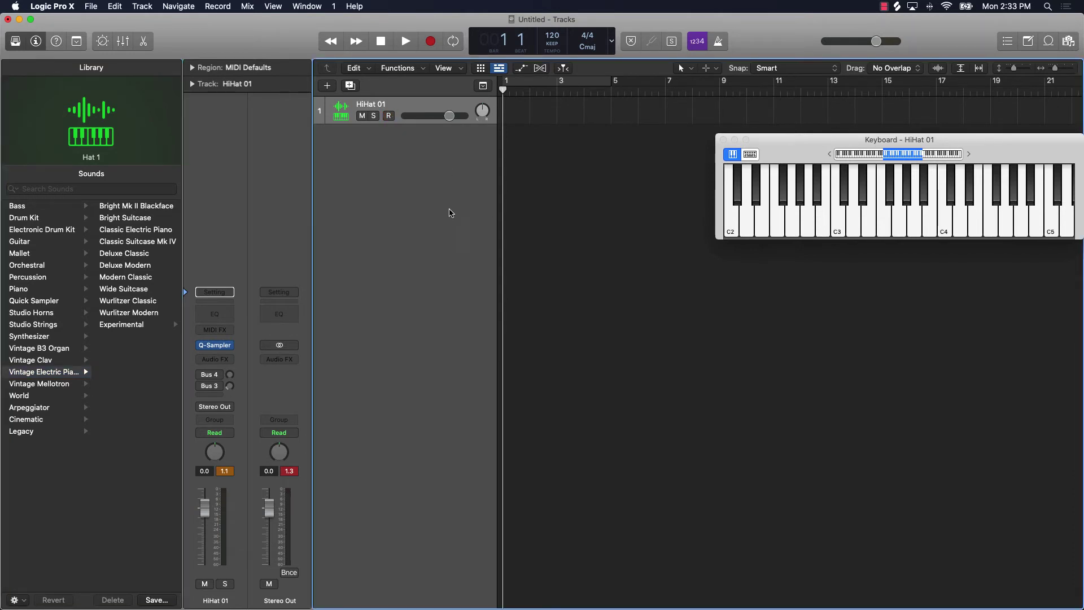
click(290, 471)
key(cmd+BackSpace)
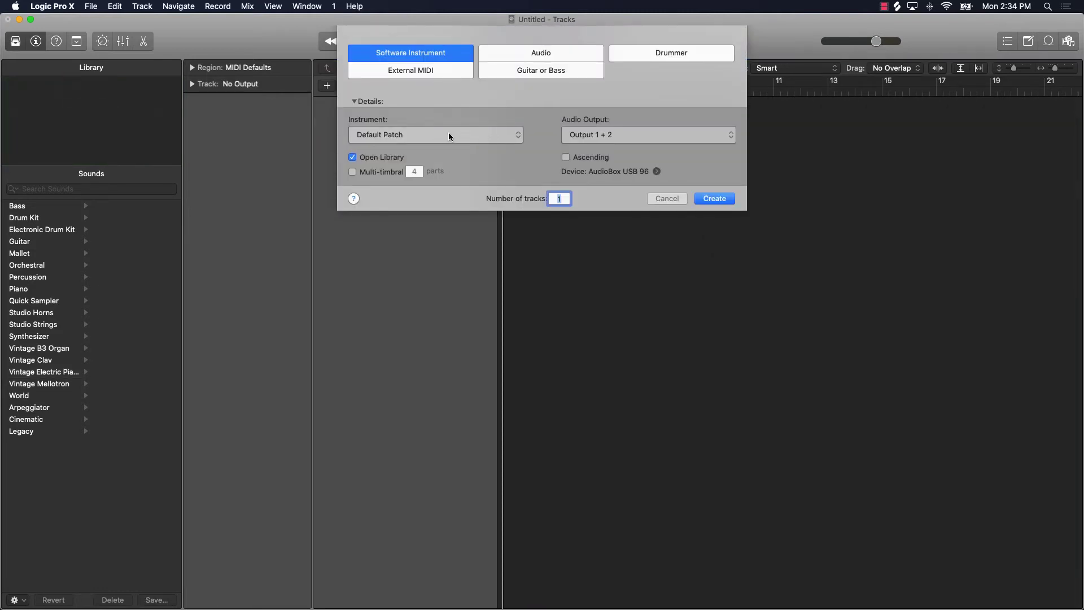
Create one software instrument track with Sampler (Multi-Sample) in stereo as its instrument
click(449, 134)
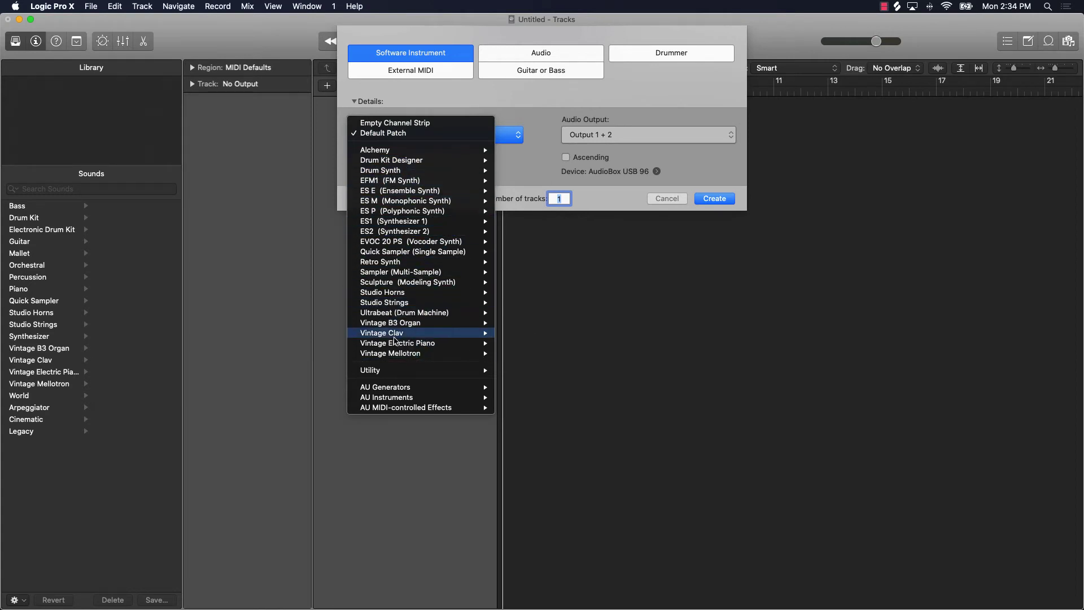
mouse_move(410, 281)
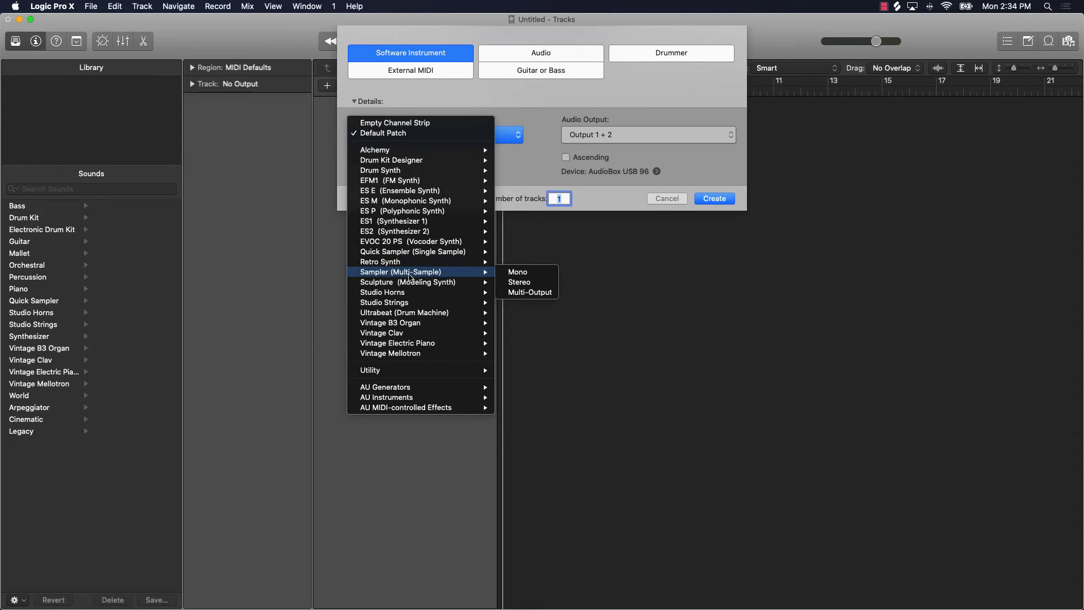
click(531, 284)
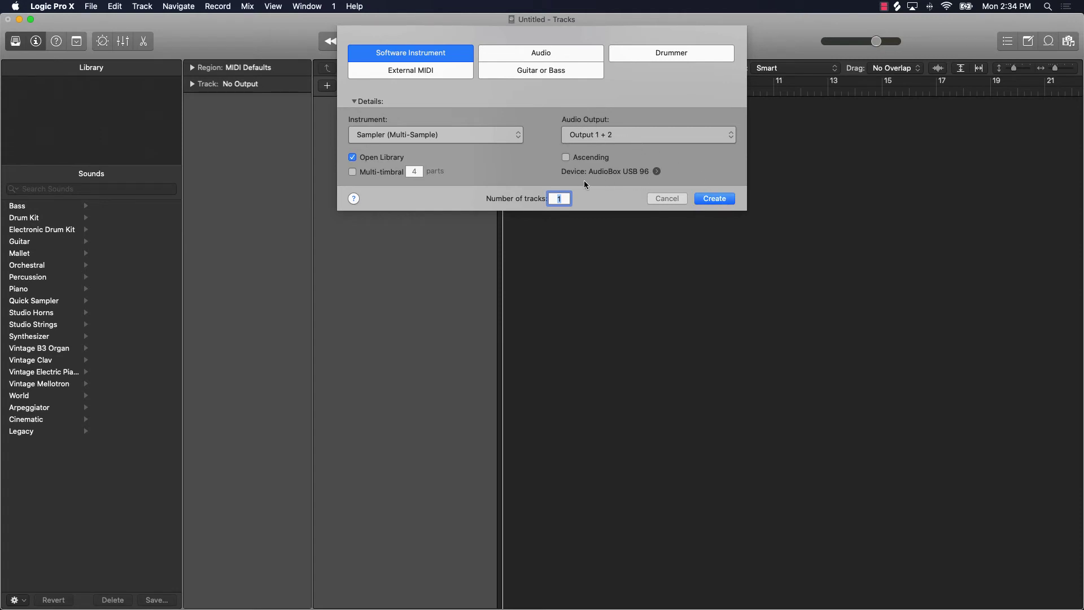
click(707, 201)
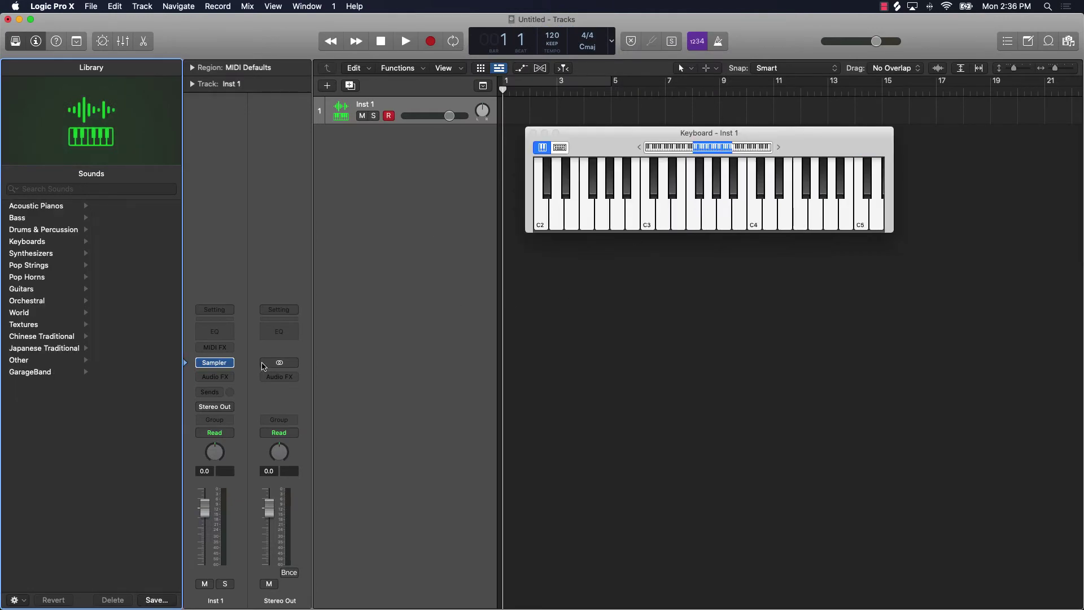
Open Sampler on the Inst 1 track, move its window clear of the screen edge, and show its Zone and Mapping sections
mouse_move(221, 366)
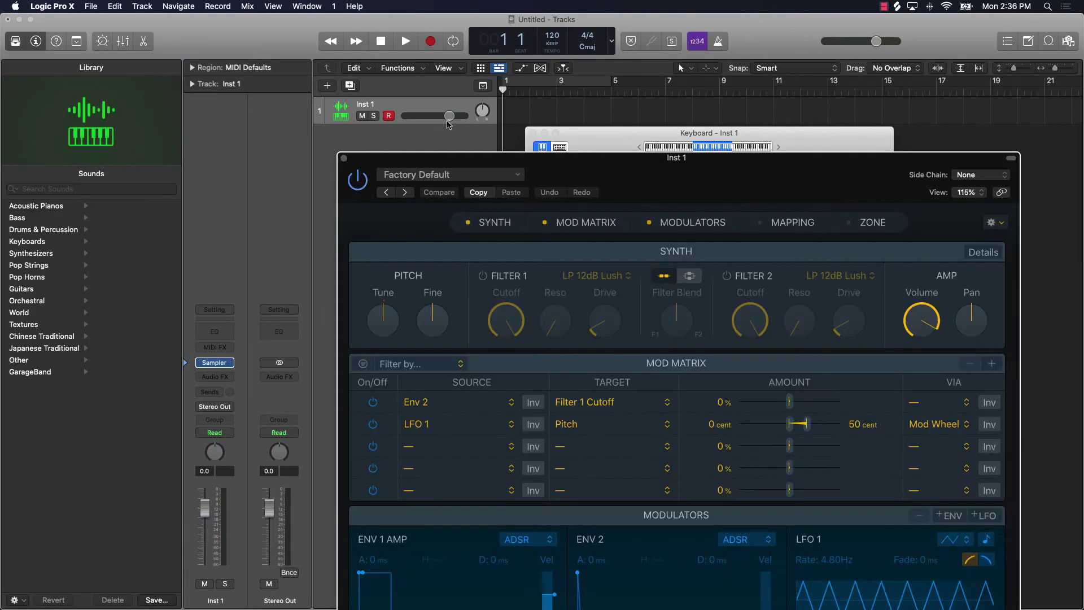
drag(585, 169, 416, 31)
click(704, 84)
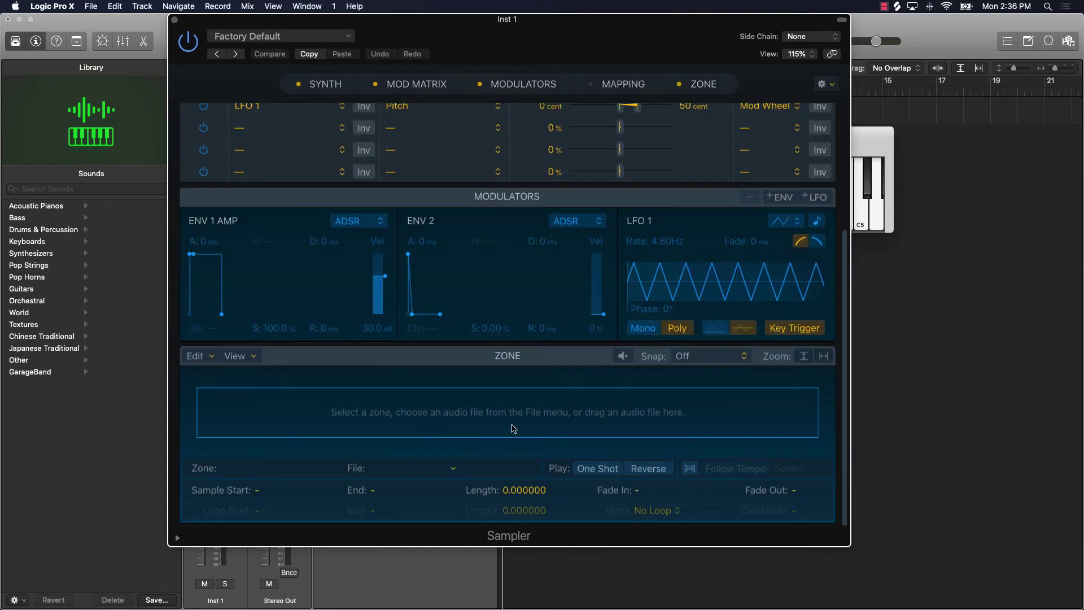
click(621, 85)
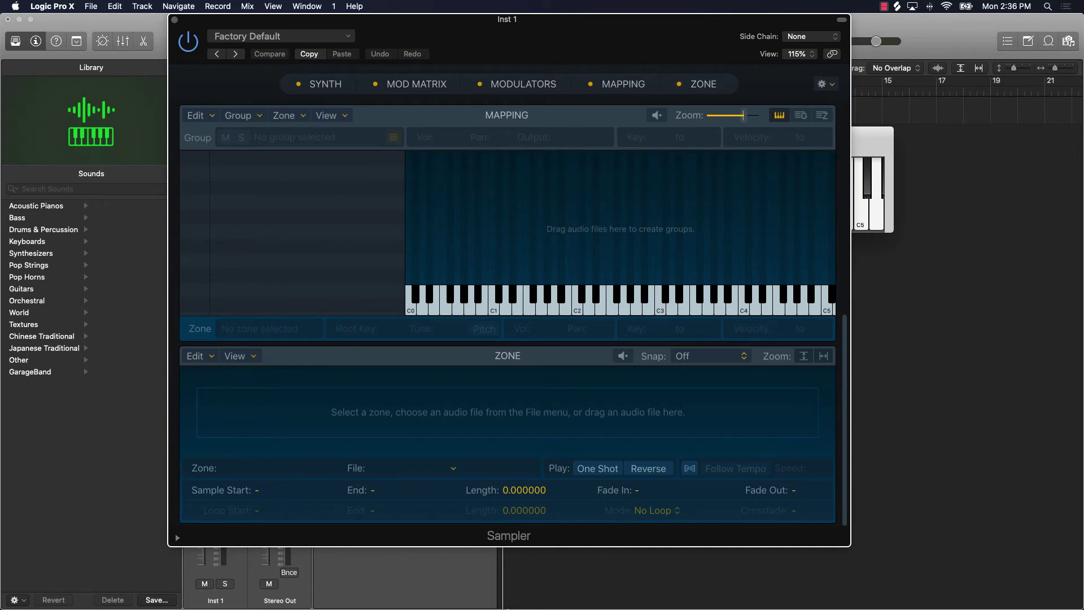
Switch to Finder, select Kick (15).wav through SN (WhipIt).wav in the Samples folder, and add them to Sampler as one-key zones starting at C1
click(275, 589)
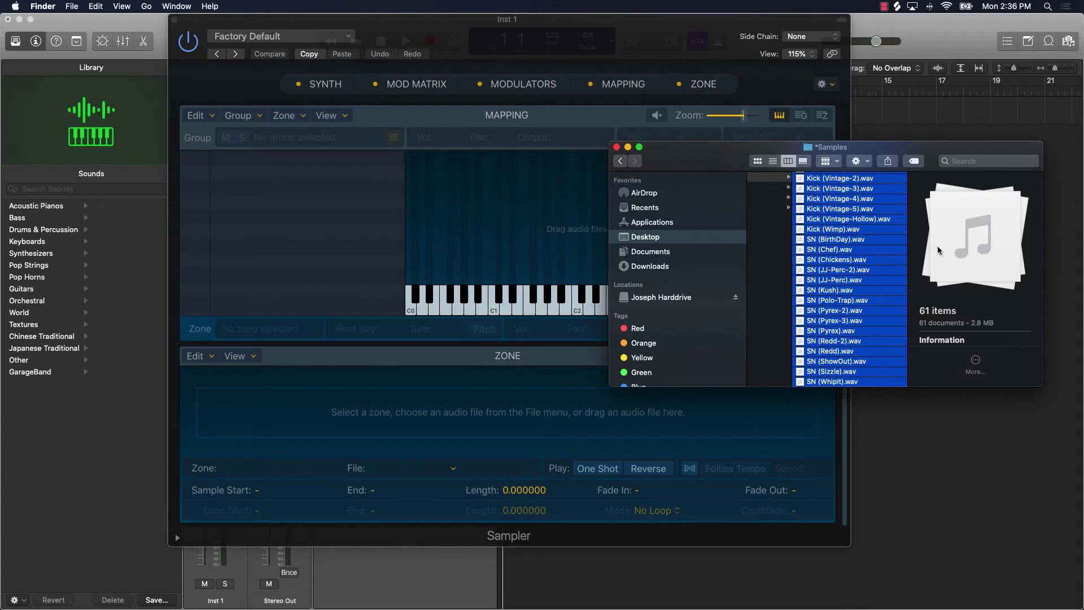
scroll(858, 277, up, 10)
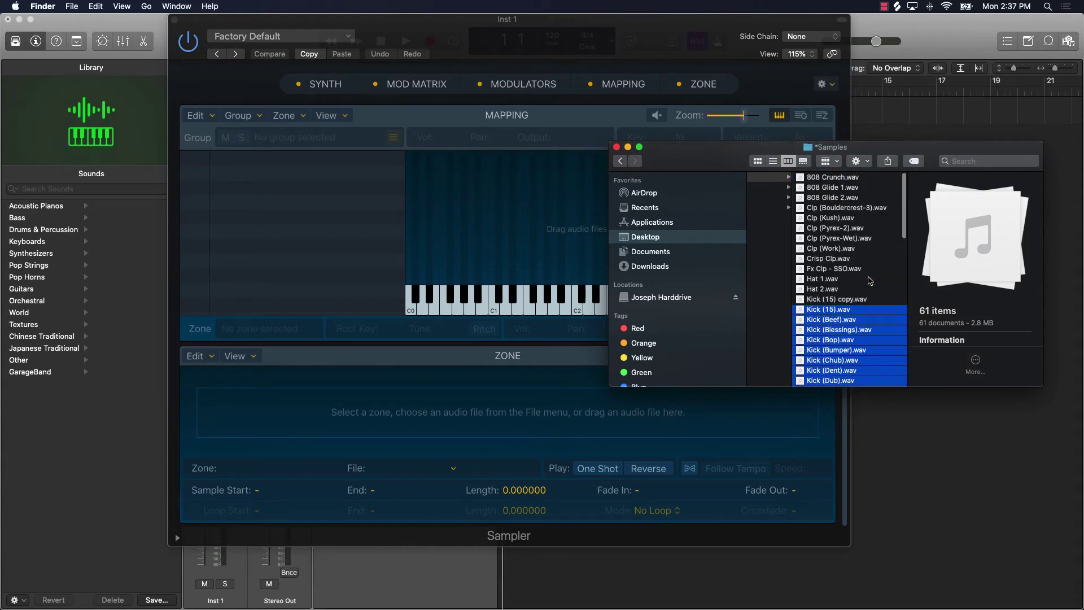
click(831, 298)
click(829, 310)
scroll(829, 312, down, 5)
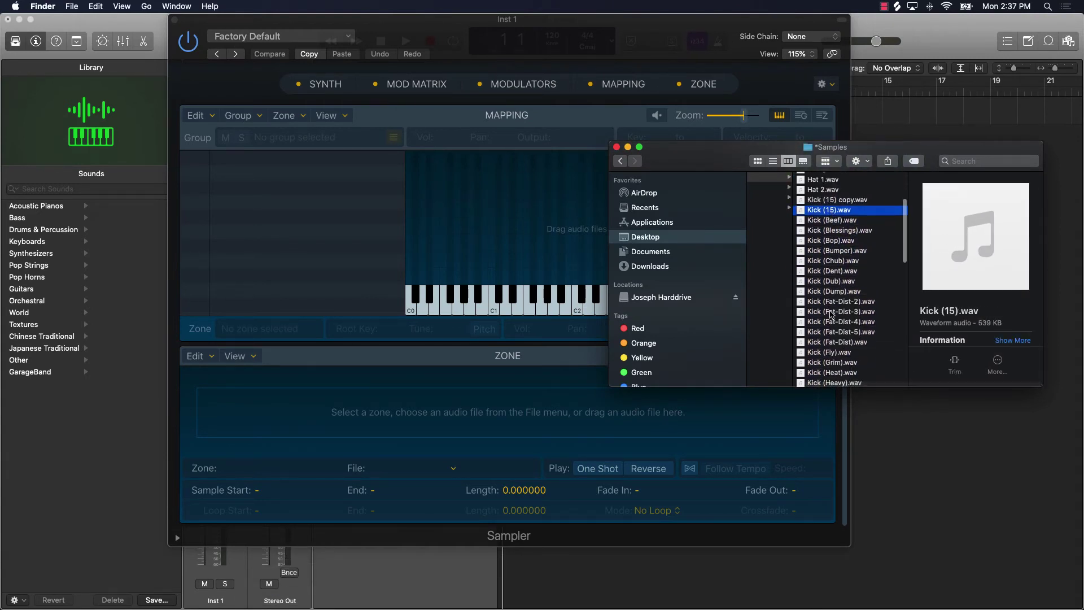
scroll(847, 238, down, 15)
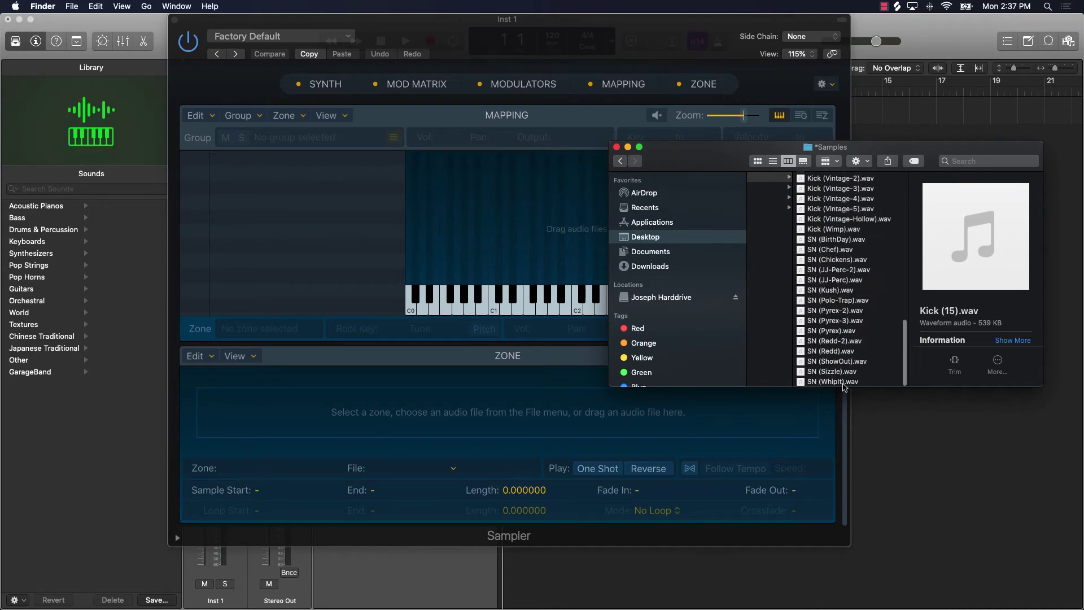
shift+click(841, 383)
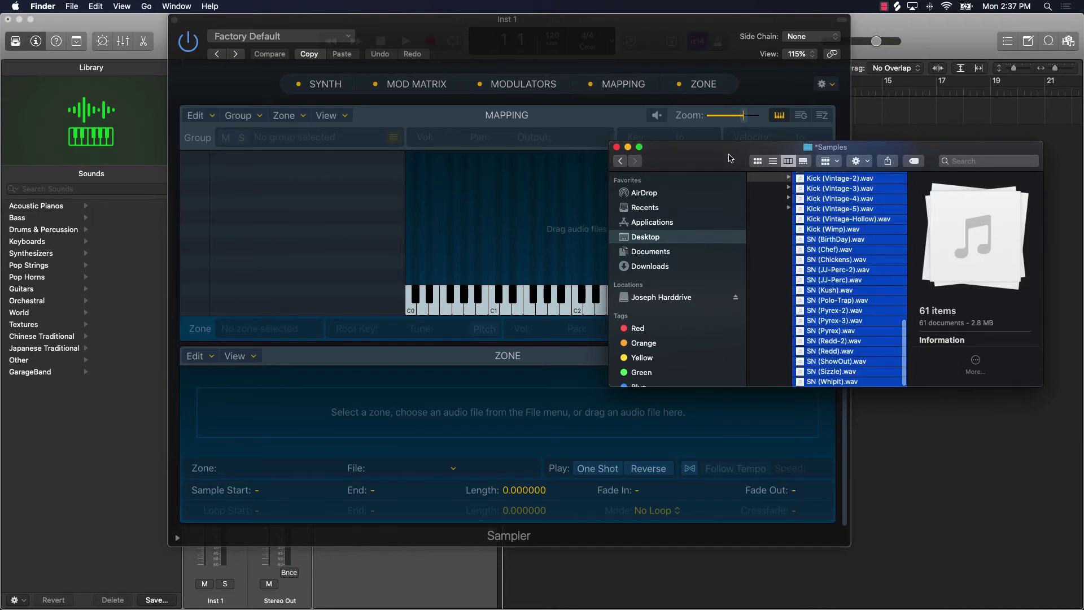
drag(730, 158, 970, 98)
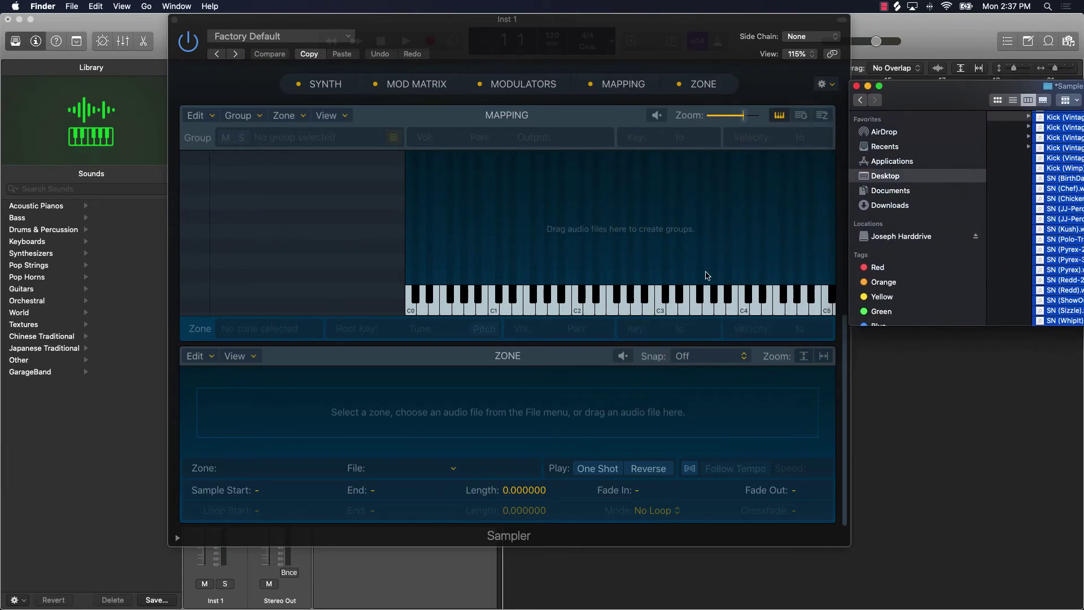
drag(1045, 219, 561, 416)
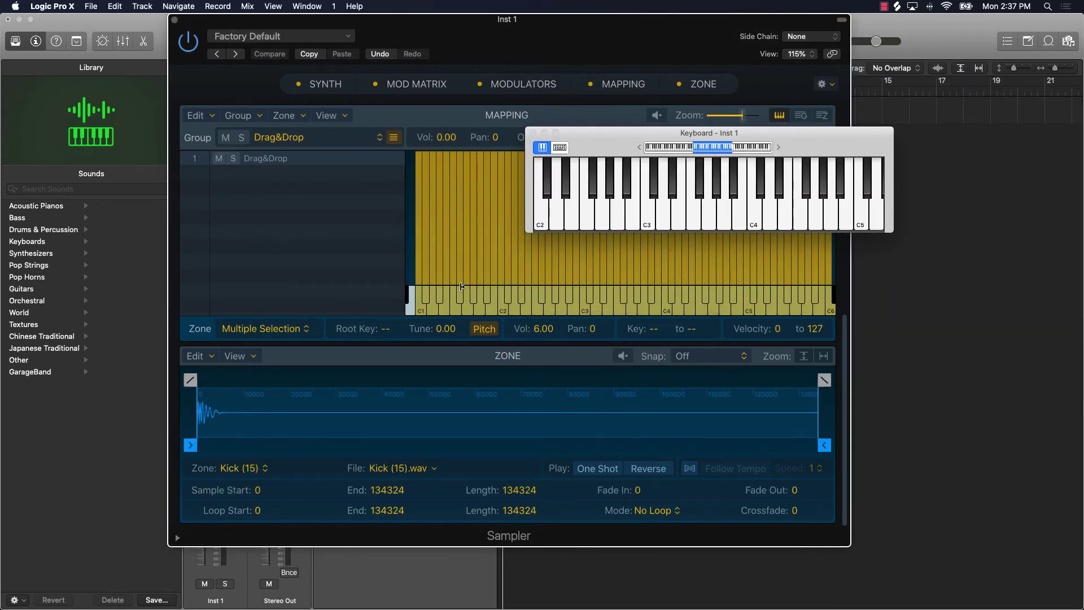
Audition the kick zones one after another from C1 up to C#2 on the on-screen keyboard
scroll(584, 219, left, 10)
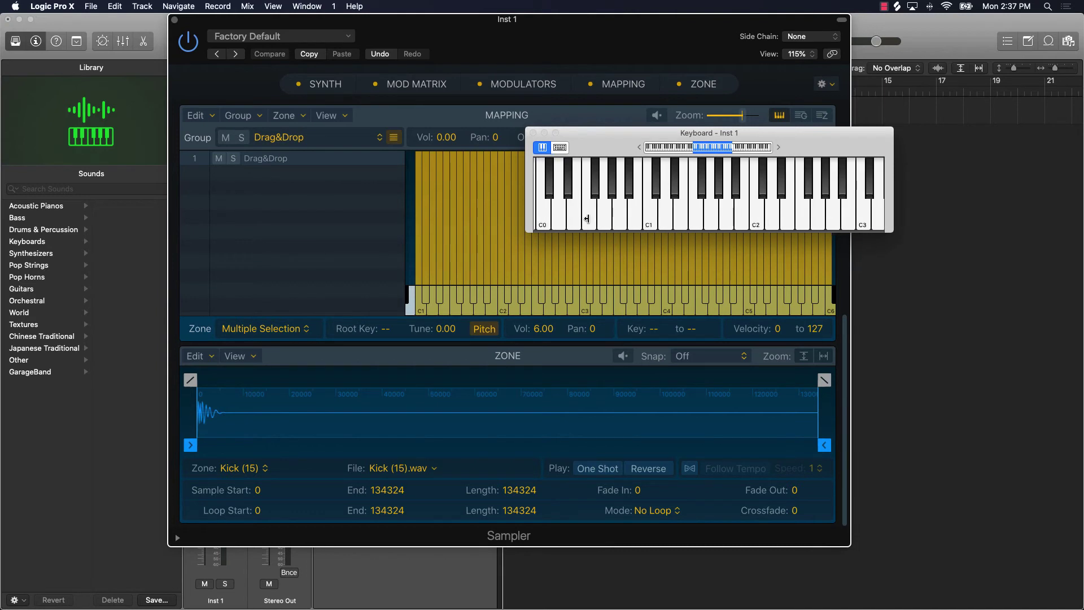
scroll(587, 218, right, 3)
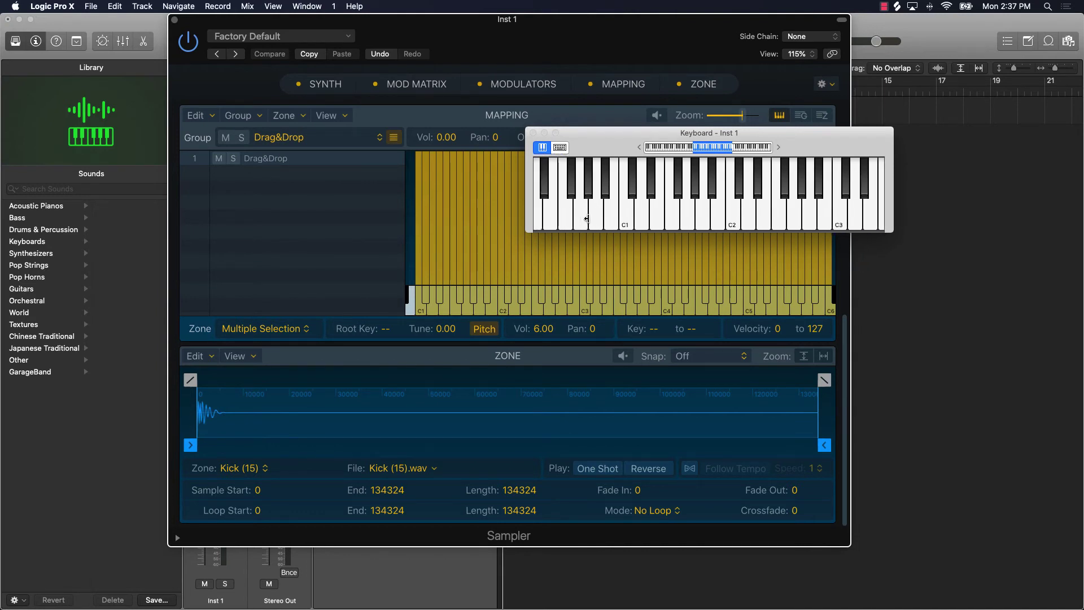
click(619, 216)
click(619, 216)
click(619, 216)
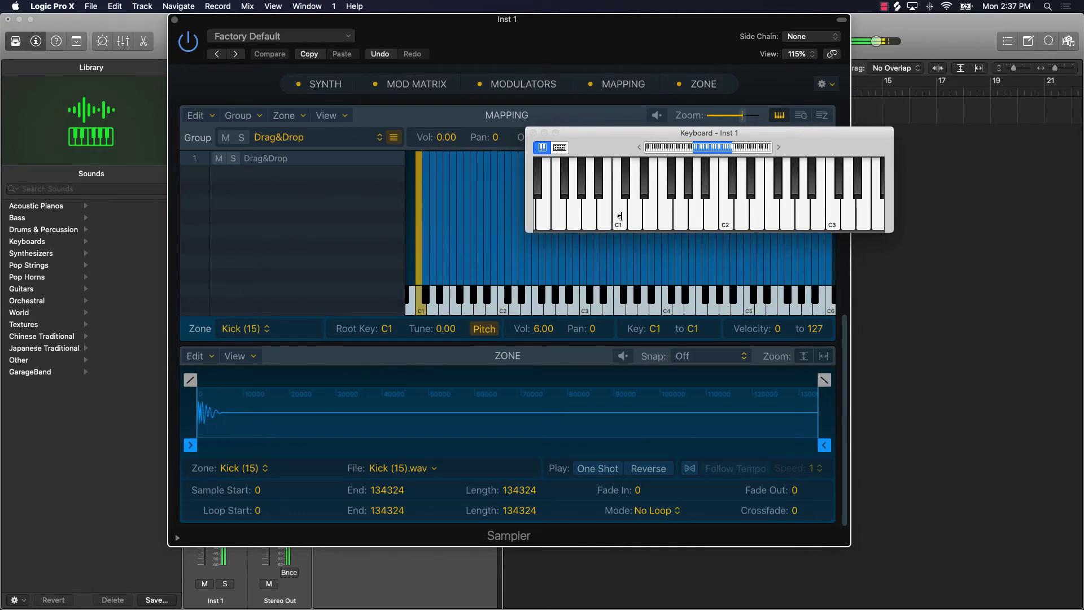
click(625, 186)
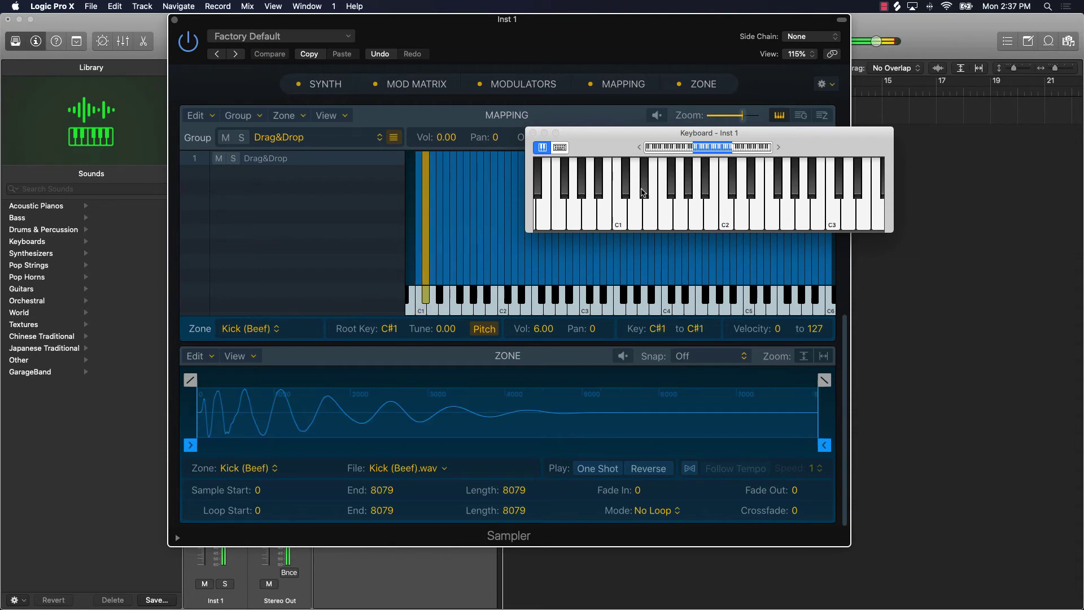
click(635, 218)
click(643, 186)
click(664, 217)
click(647, 219)
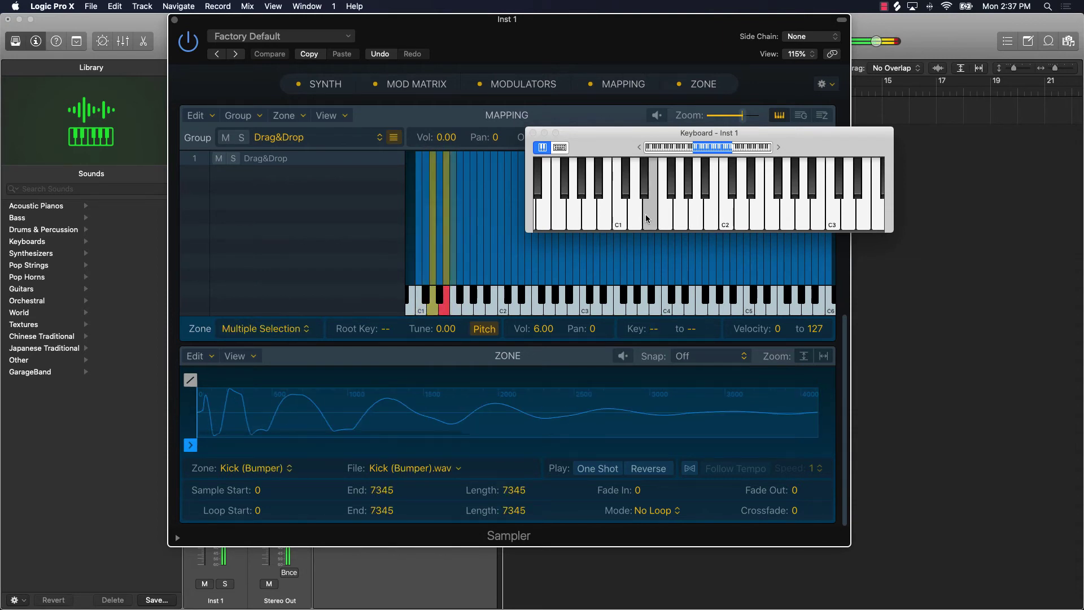
click(672, 192)
click(679, 205)
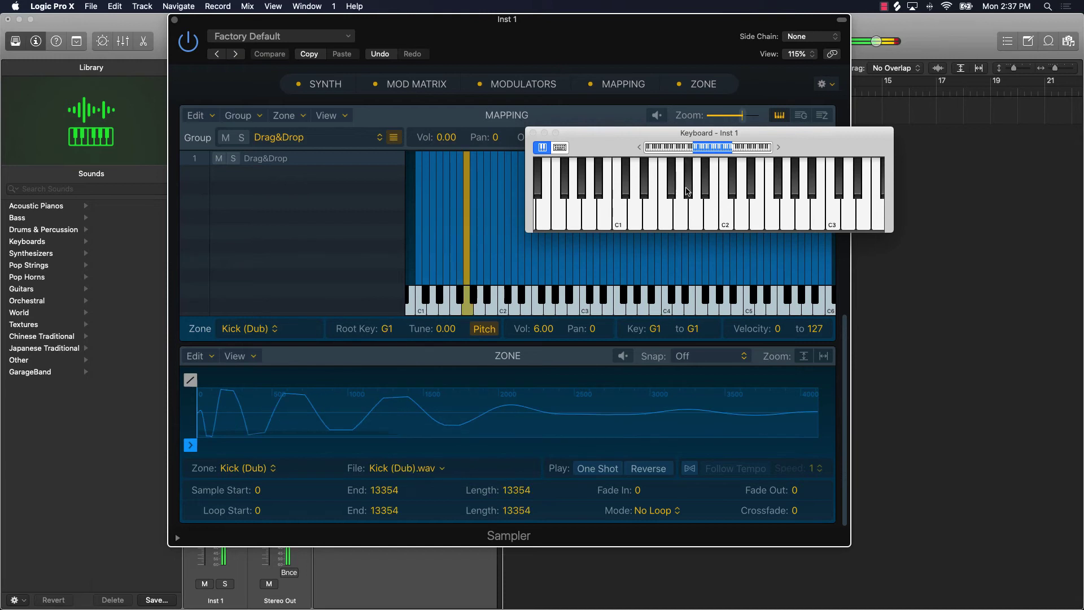
click(687, 190)
click(695, 217)
click(705, 187)
click(712, 218)
click(732, 214)
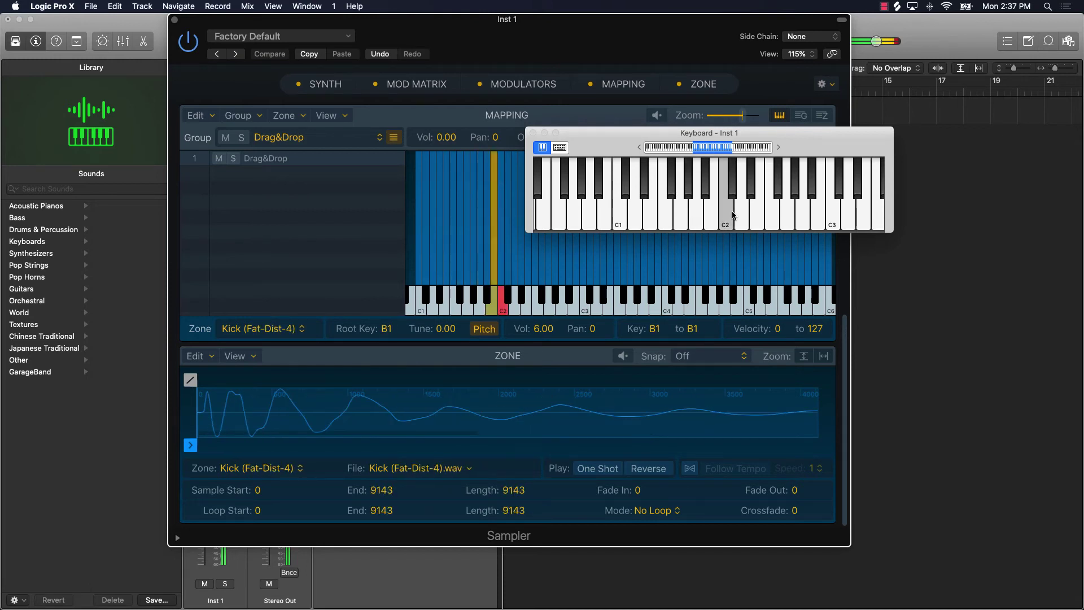
click(733, 192)
Audition several snare zones between C5 and A5, and look at the keys above the last mapped zone
scroll(739, 213, right, 5)
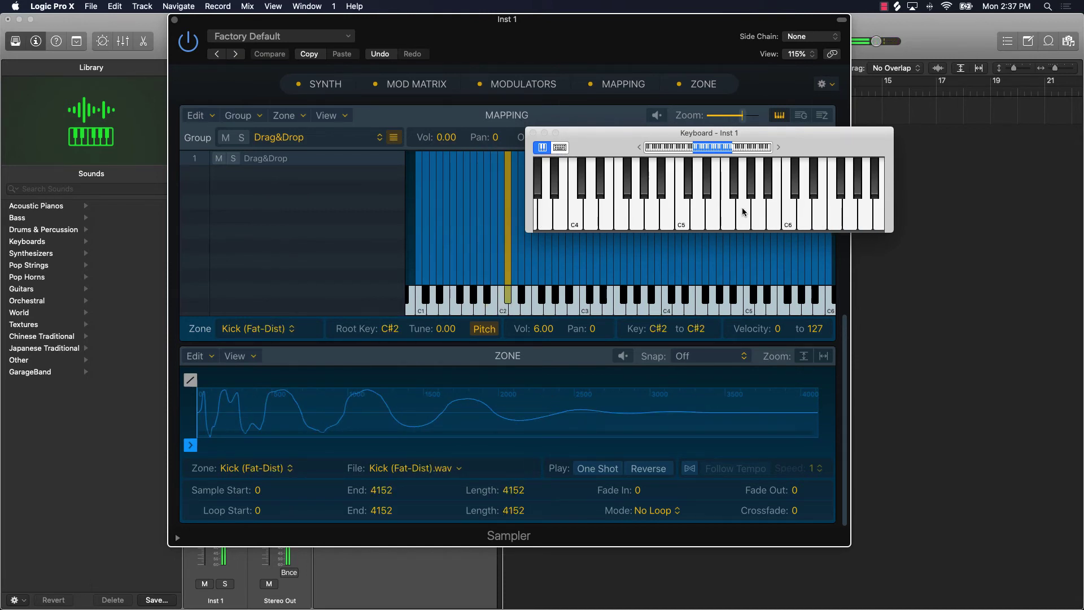
click(685, 219)
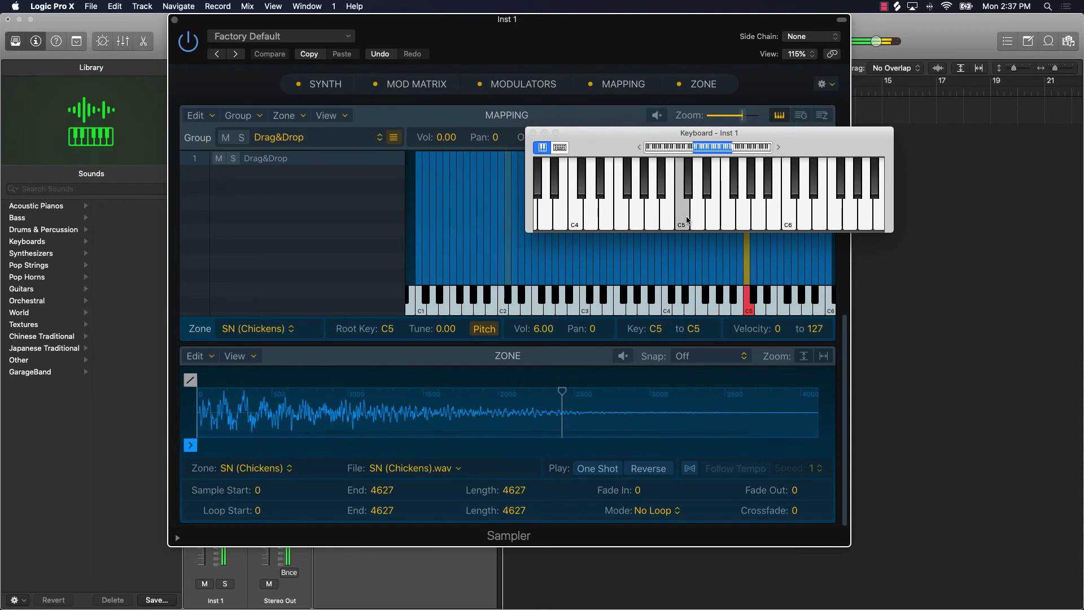
click(724, 220)
click(759, 217)
scroll(760, 217, right, 5)
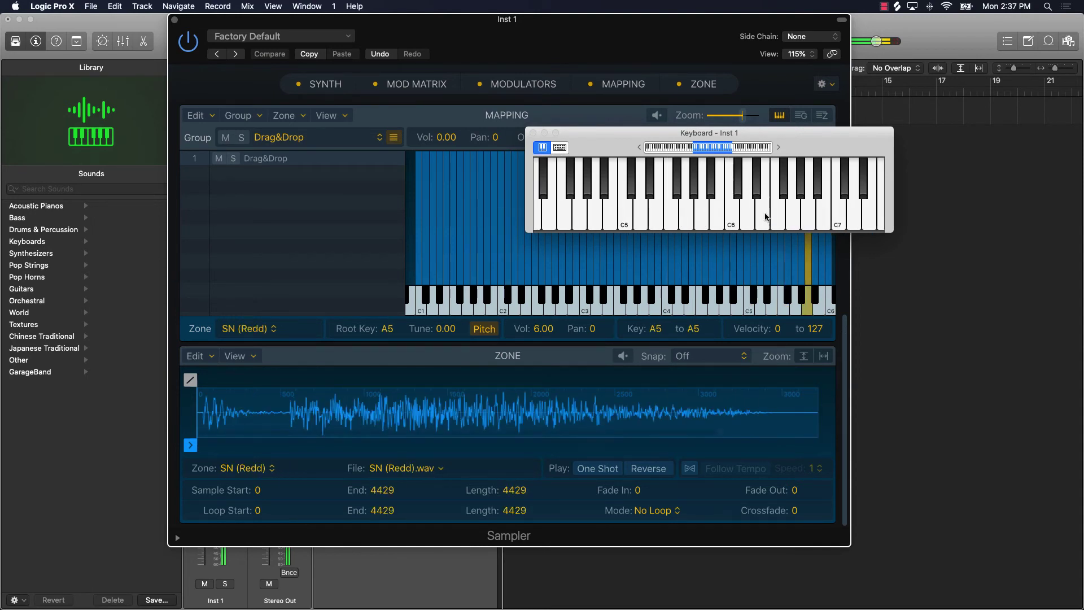
scroll(713, 298, right, 5)
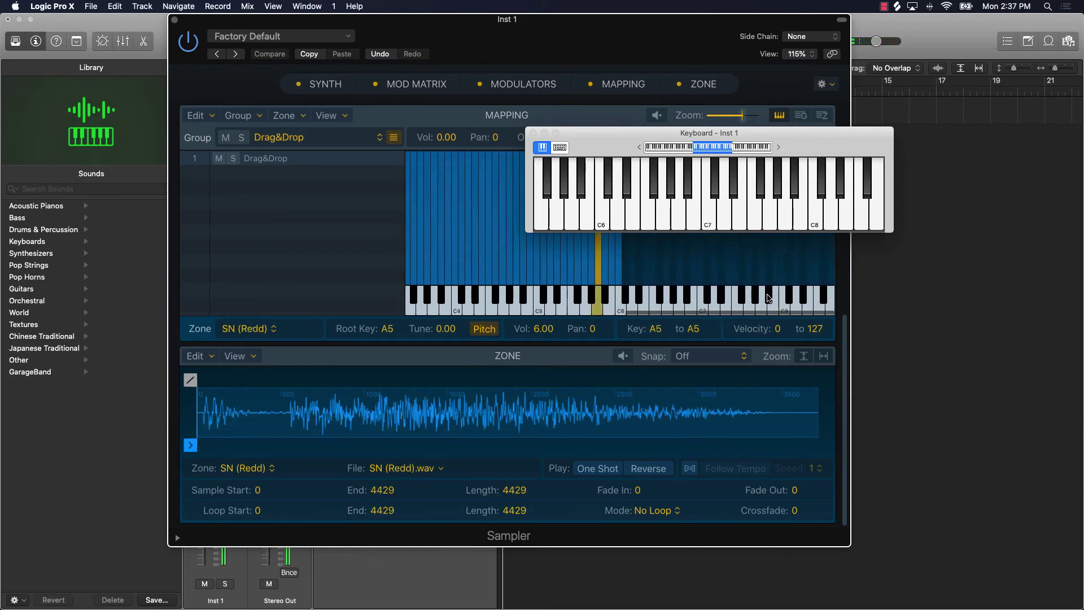
Test the first empty key above C6, close the on-screen keyboard, and select the SN (WhipIt) zone
drag(665, 133, 450, 63)
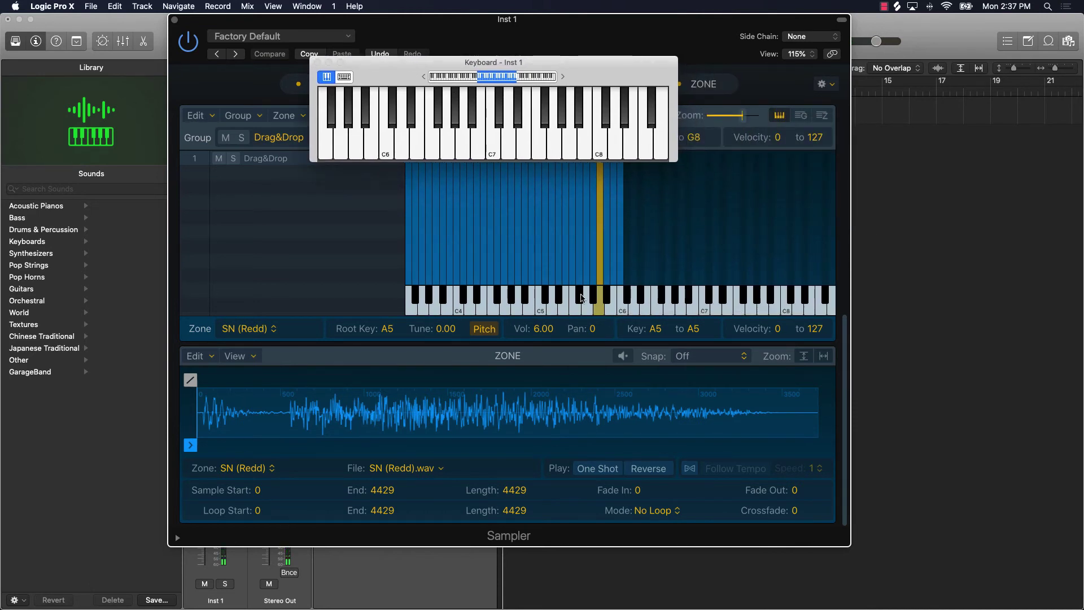
click(629, 300)
click(628, 295)
key(super+k)
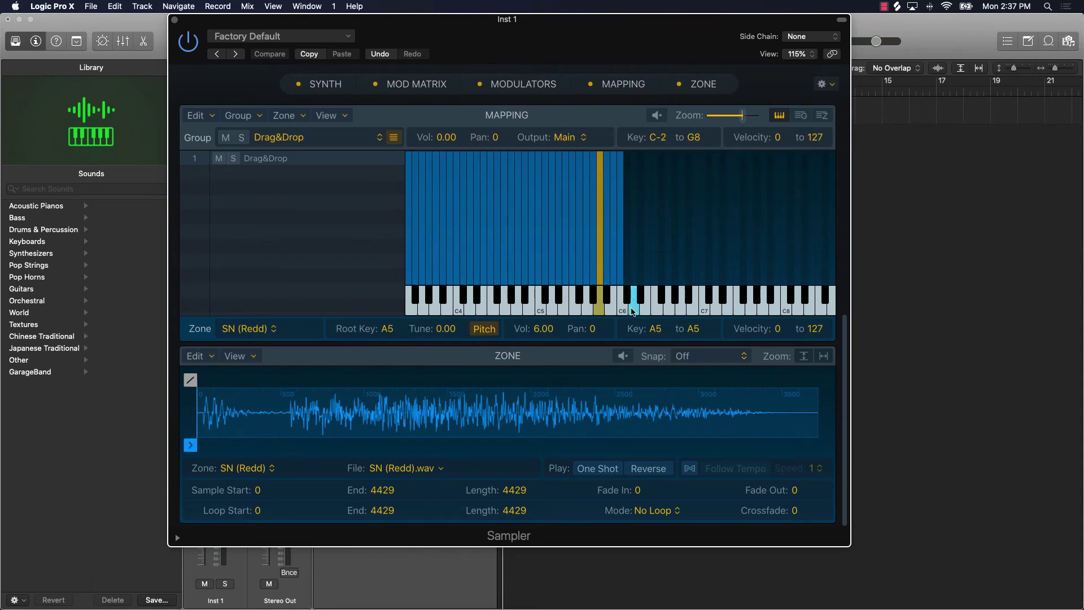
click(623, 276)
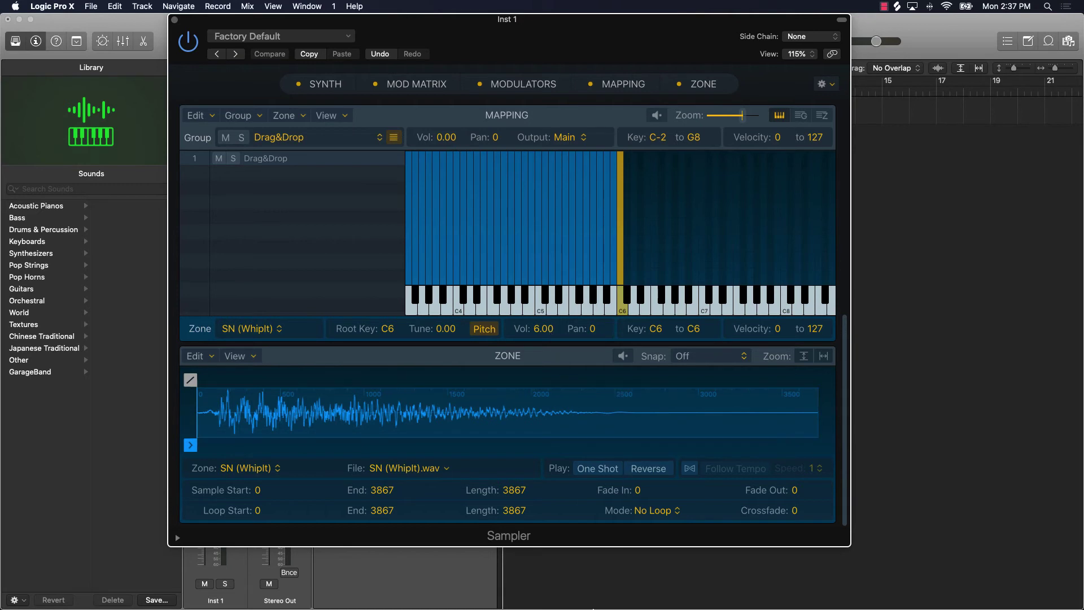
Add Clp (Bouldercrest-3).wav through Fx Clp - SSO.wav from Finder's Samples folder to the Mapping as one-key zones starting at C#6
click(275, 591)
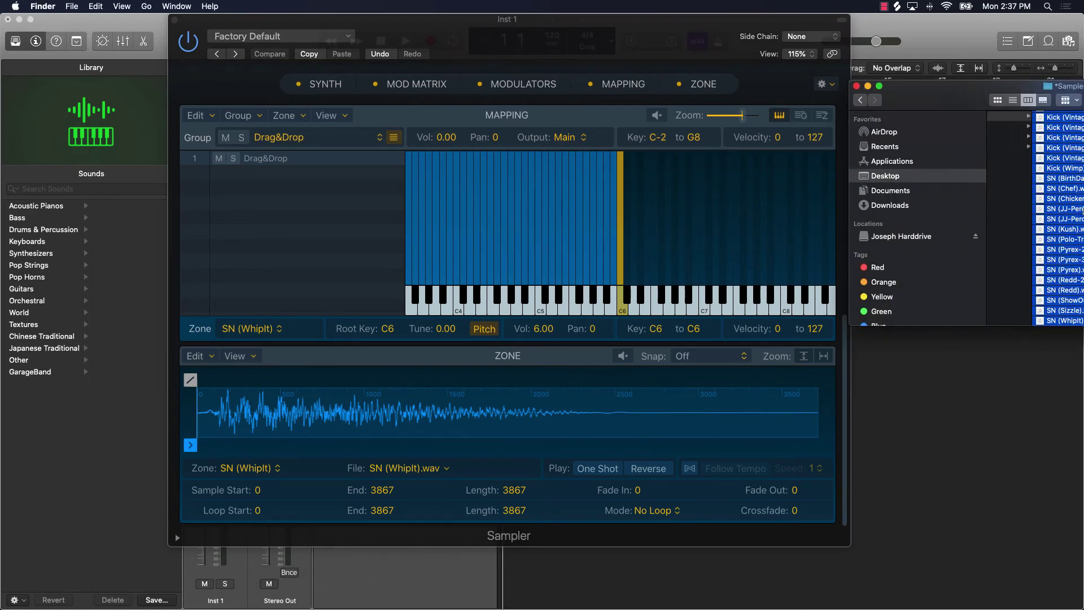
scroll(1057, 212, up, 10)
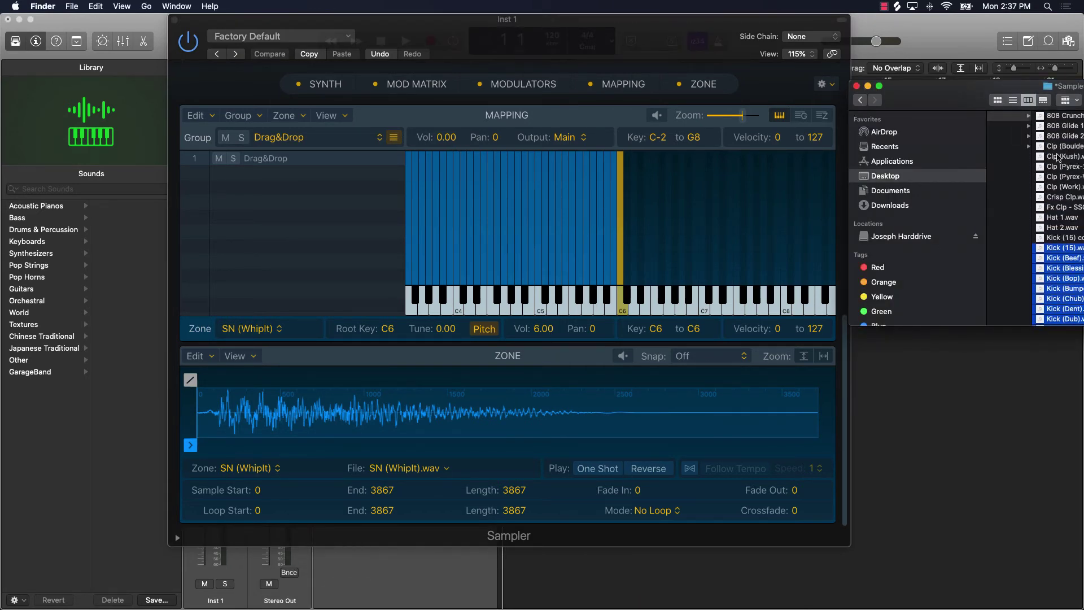
click(1058, 148)
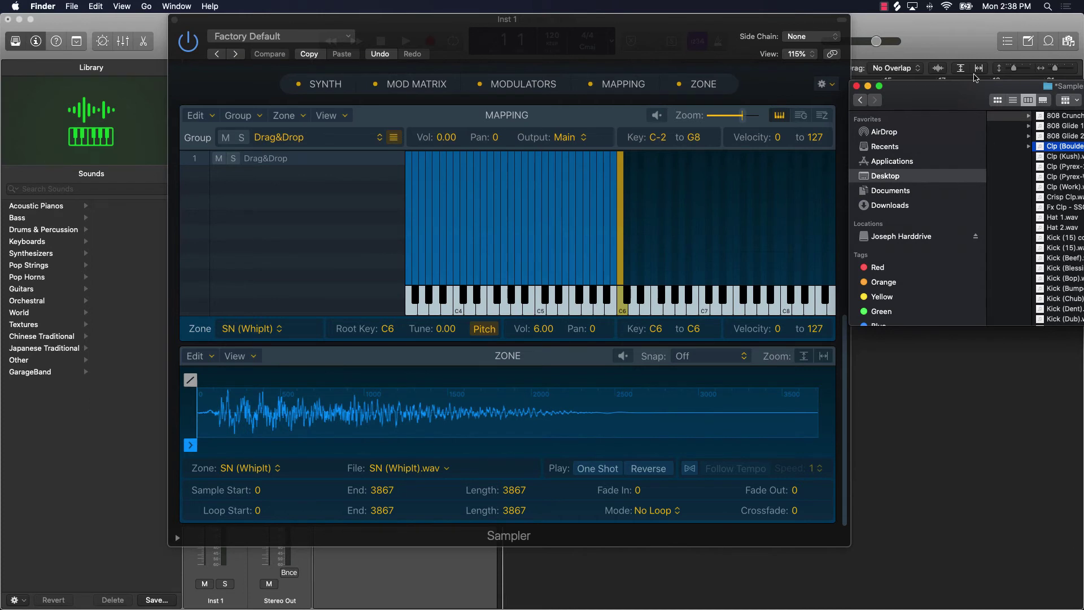
drag(976, 85, 768, 85)
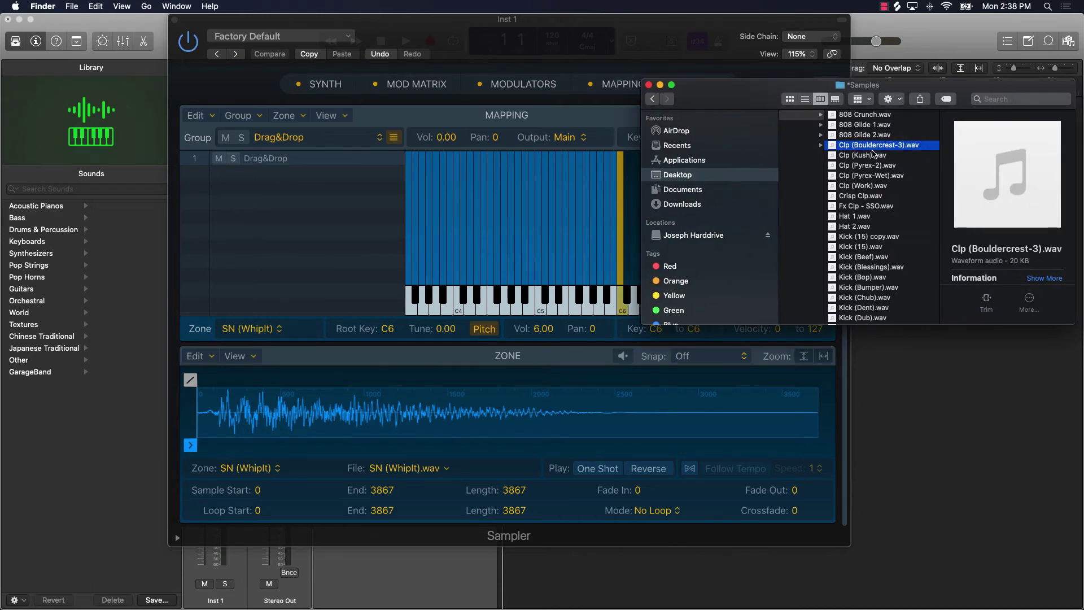
shift+click(864, 206)
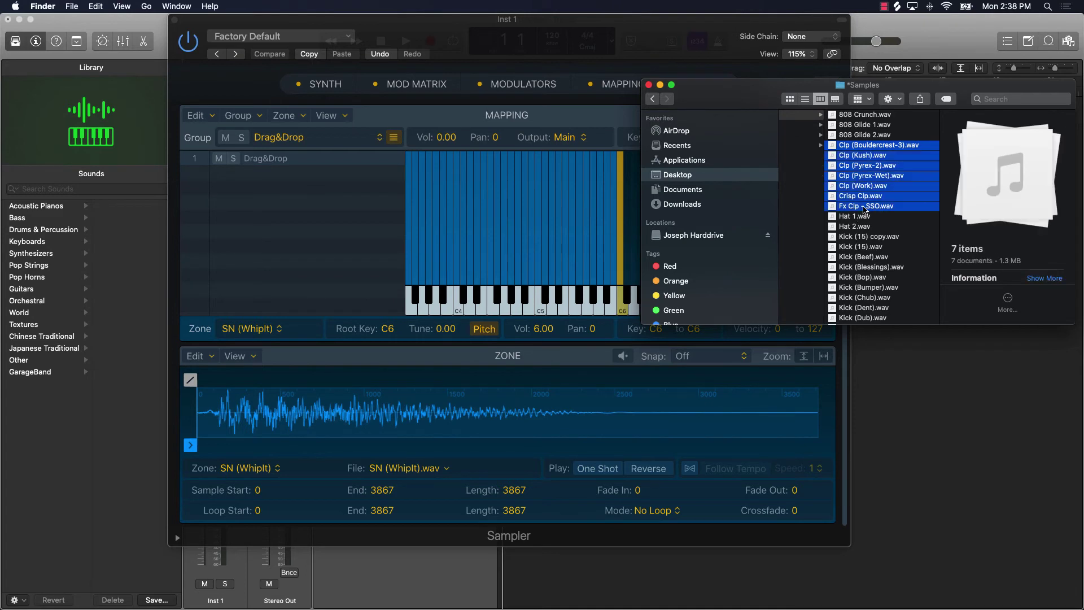
drag(750, 95, 920, 28)
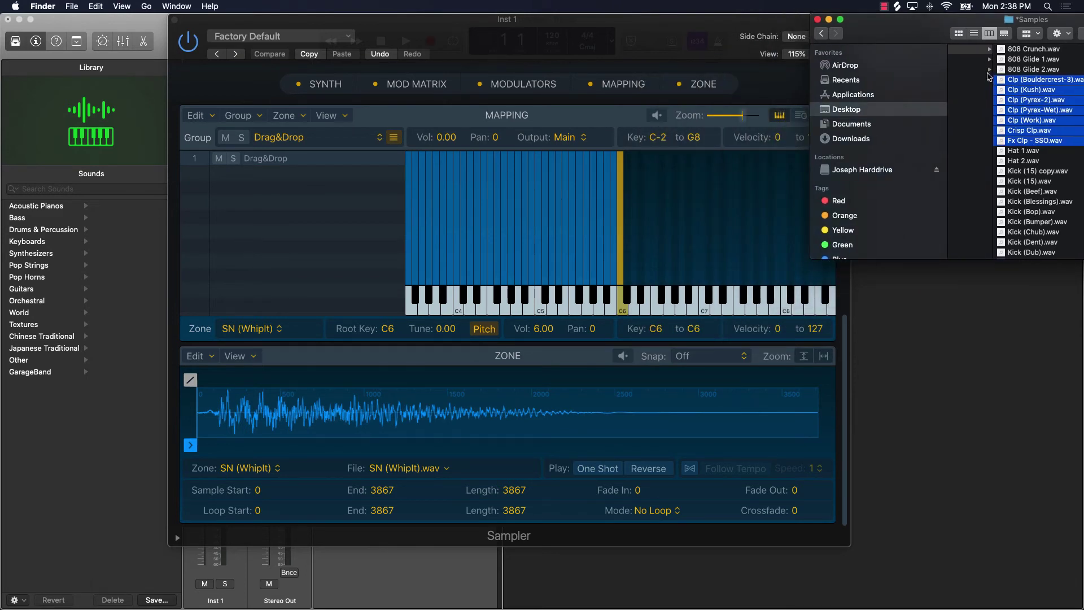
drag(1021, 86, 632, 262)
key(super+k)
key(super+k)
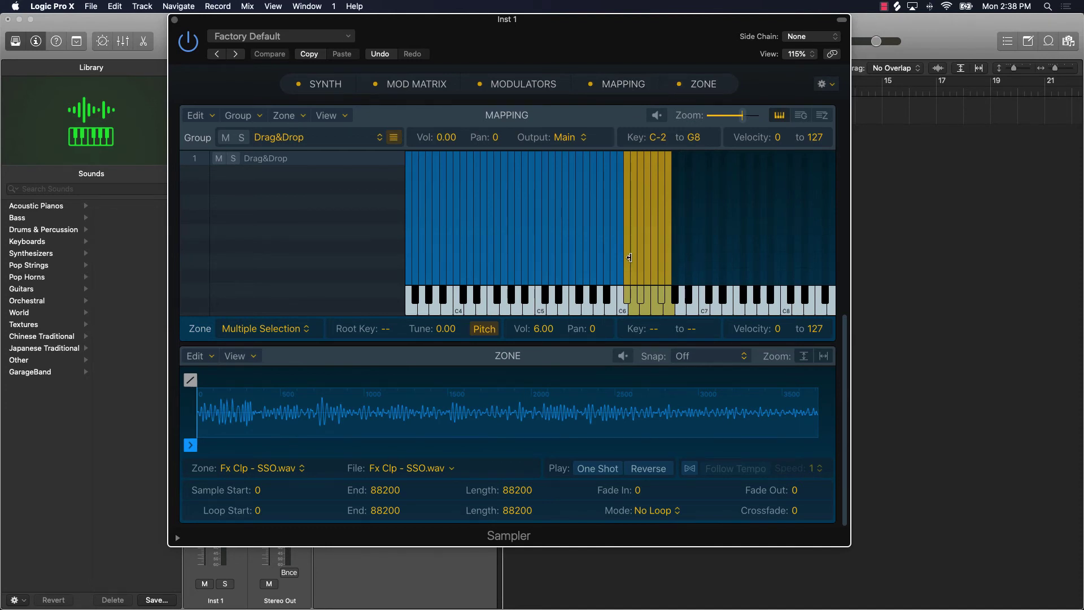
Audition the added clap zones between C#6 and G6, repeating Clp (Work).wav on F6
click(630, 300)
click(631, 305)
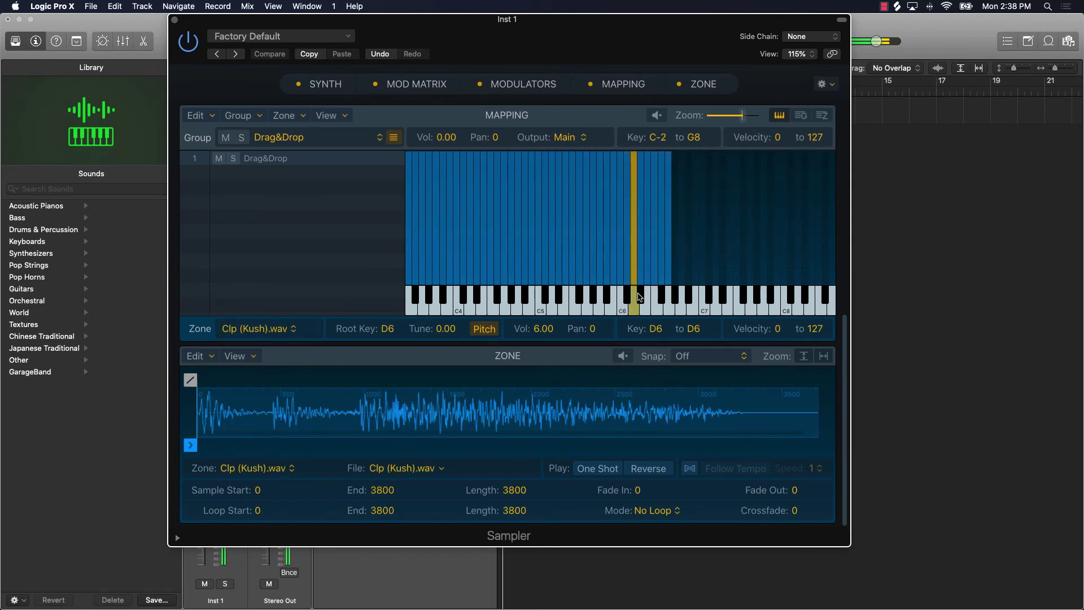
click(633, 311)
click(633, 311)
click(641, 309)
click(649, 310)
click(654, 309)
click(674, 308)
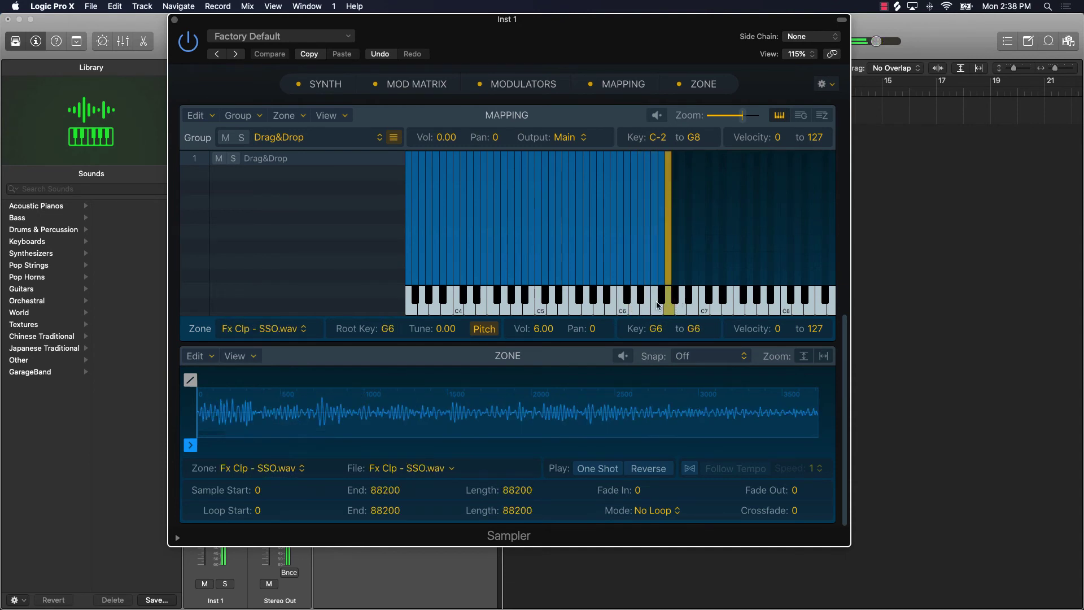
click(655, 308)
click(654, 307)
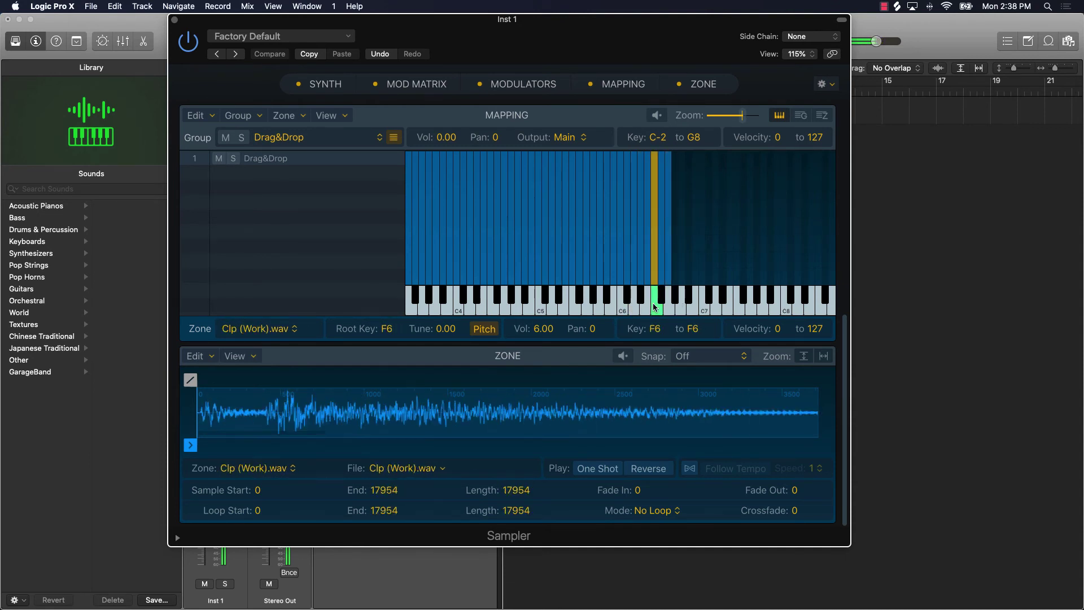
click(654, 307)
click(654, 307)
Show Sampler's Modulators section above the Mapping and look over the full range of mapped zones
click(525, 85)
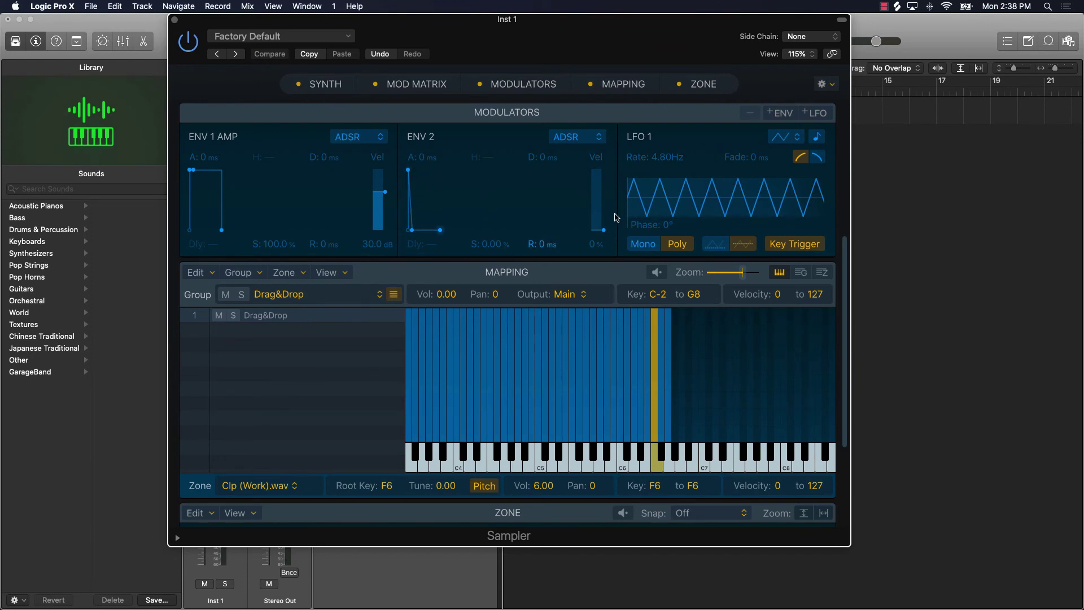
scroll(538, 402, left, 10)
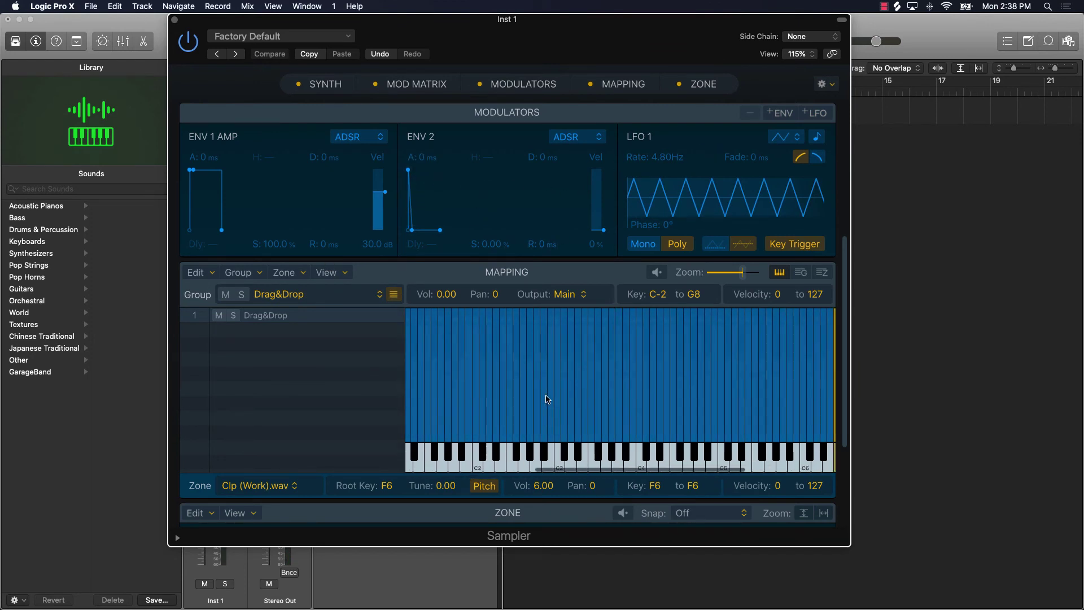
scroll(539, 397, right, 10)
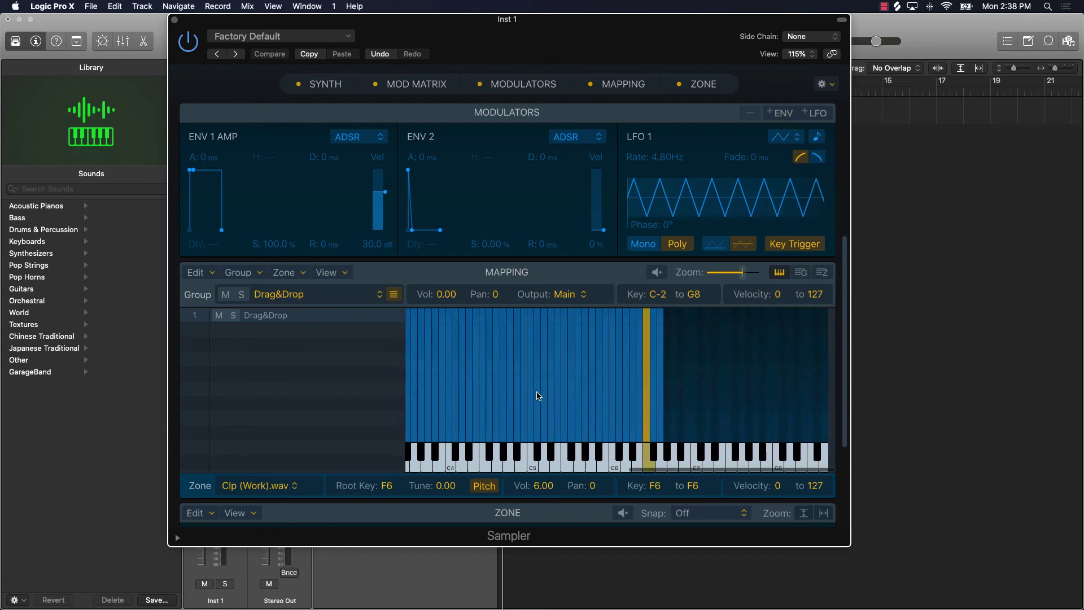
scroll(534, 389, down, 5)
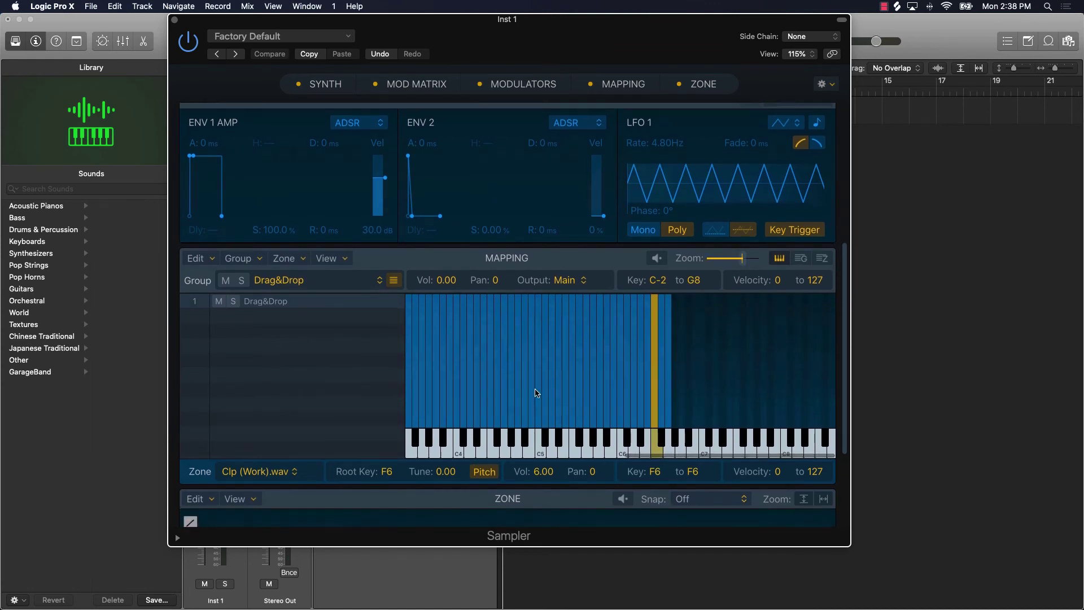
Look over Sampler's Synth, Mod Matrix, Modulators, Mapping and Zone sections
scroll(534, 391, up, 10)
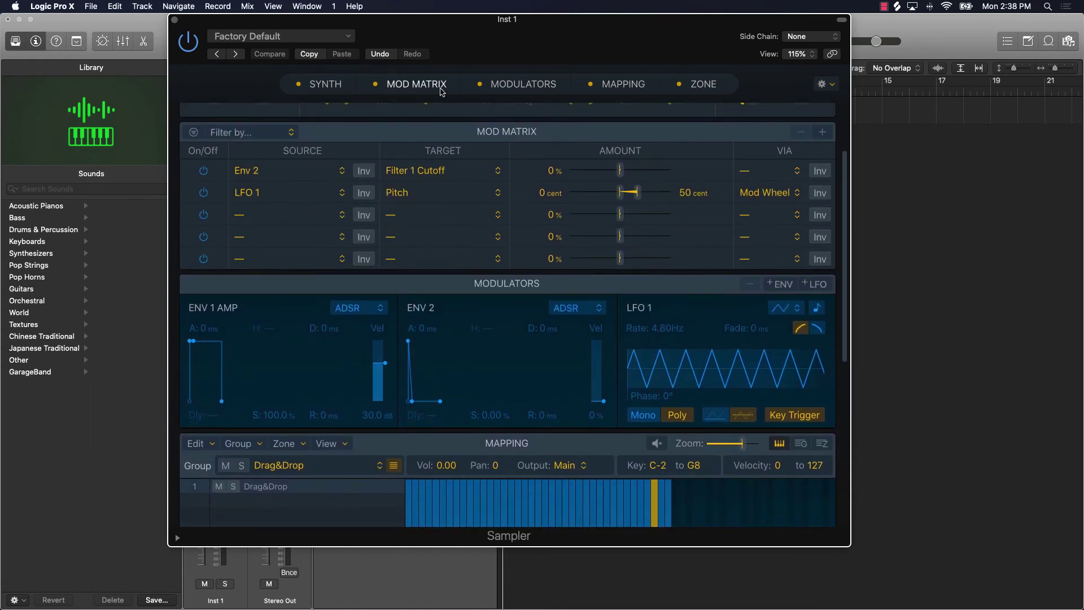
click(324, 86)
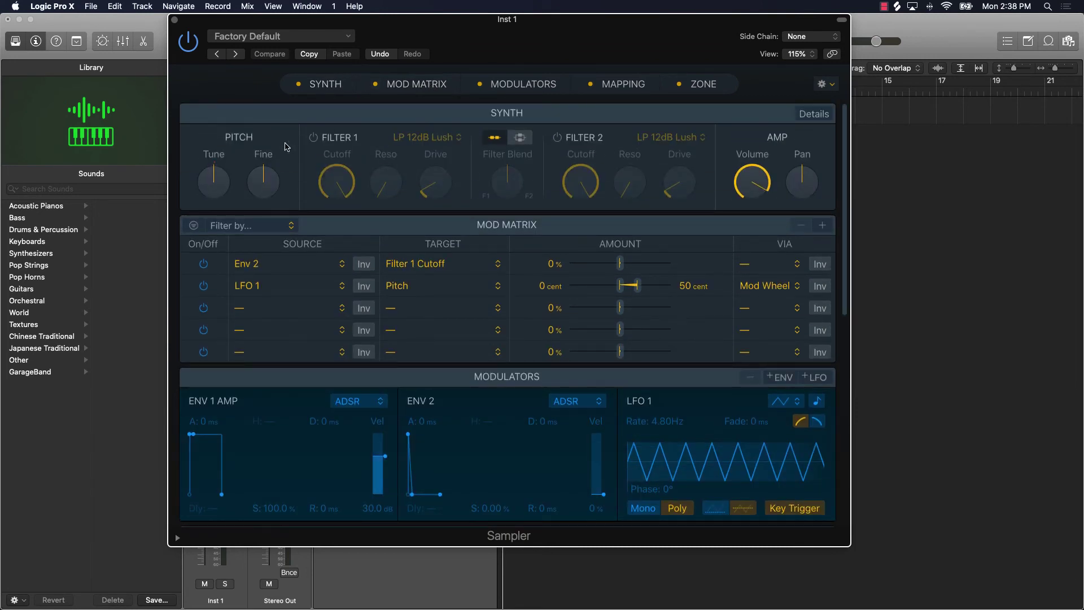
mouse_move(214, 171)
scroll(546, 175, down, 8)
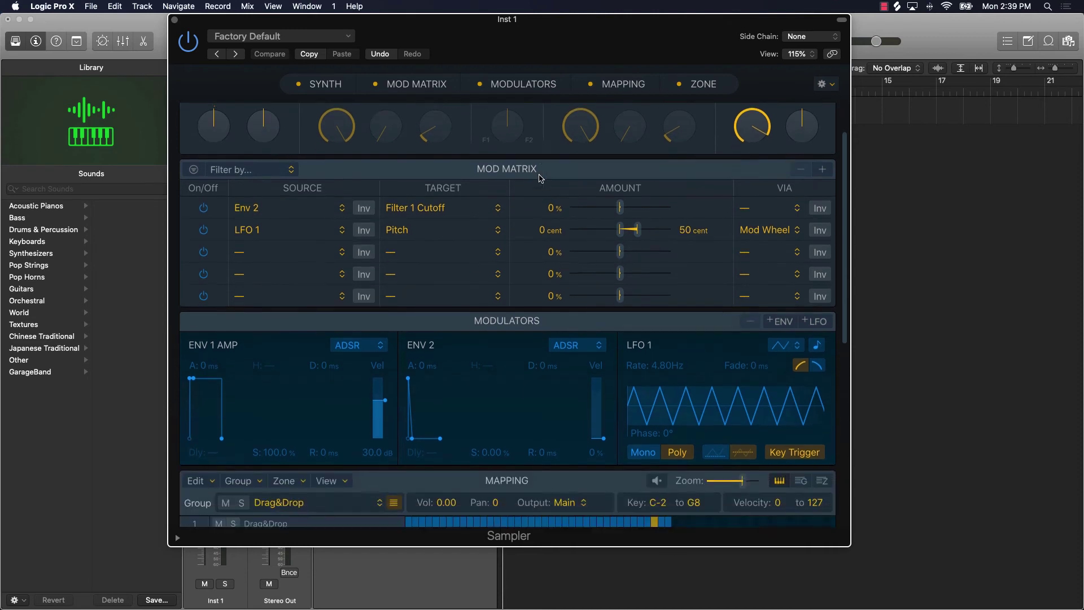
scroll(541, 213, up, 4)
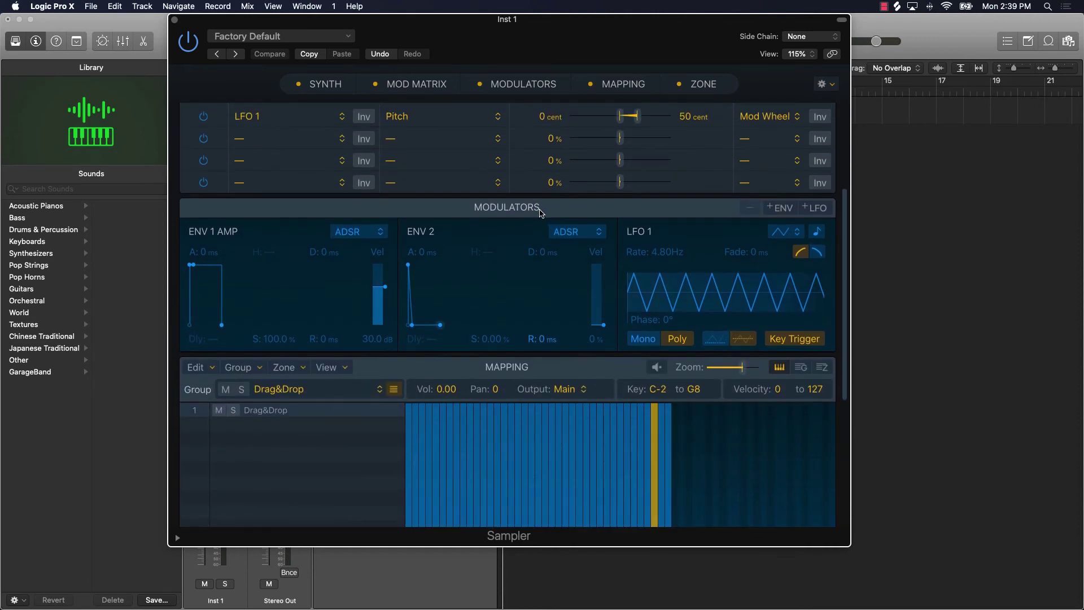
scroll(541, 213, down, 10)
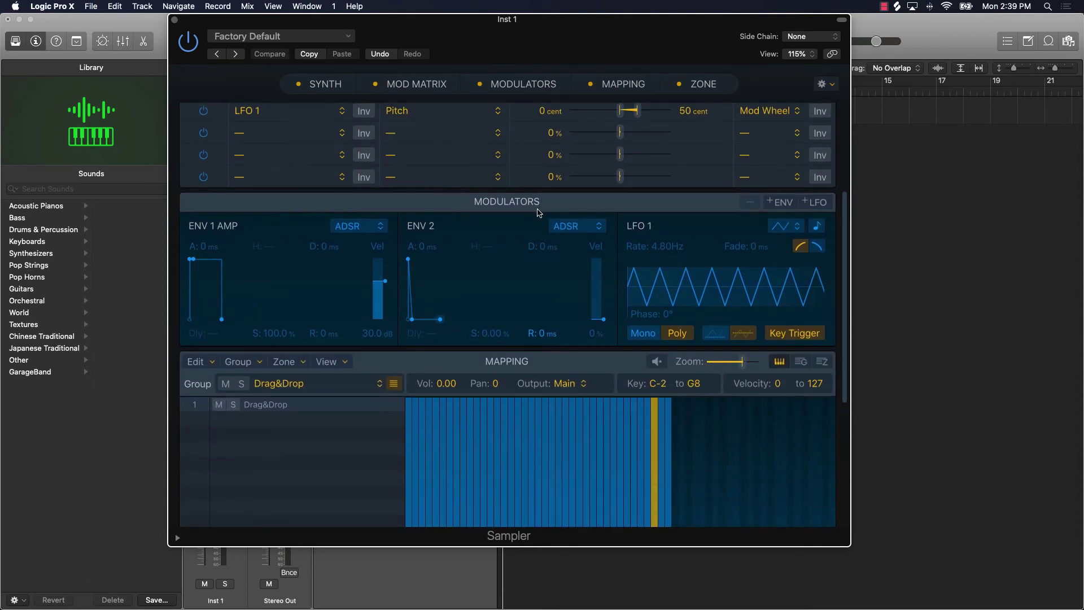
scroll(539, 215, down, 2)
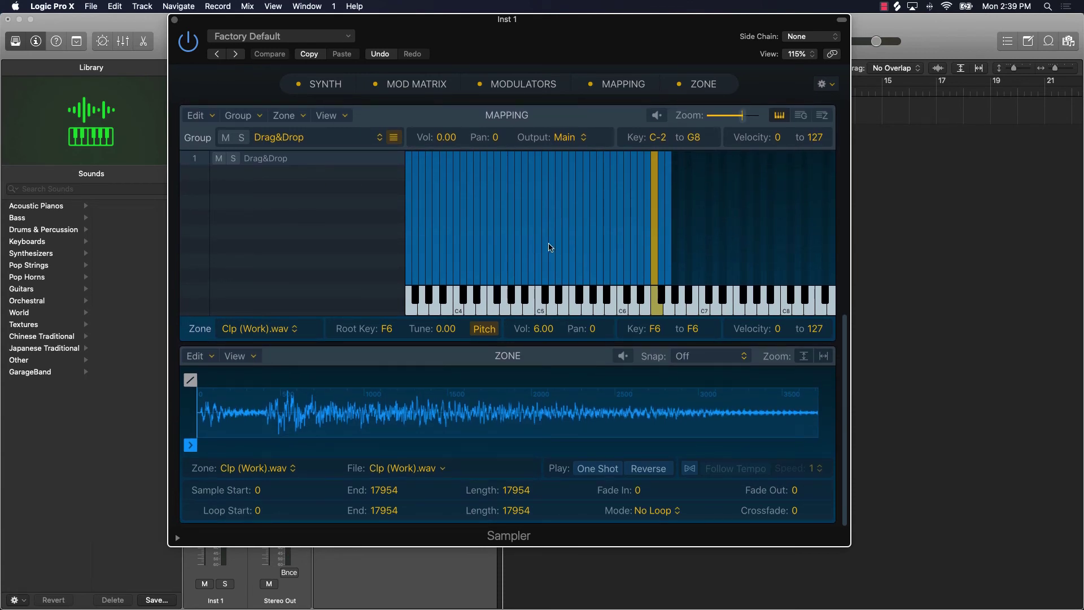
Save the Sampler instrument as "Trap Kit 01" in the Sampler Instruments folder
click(346, 38)
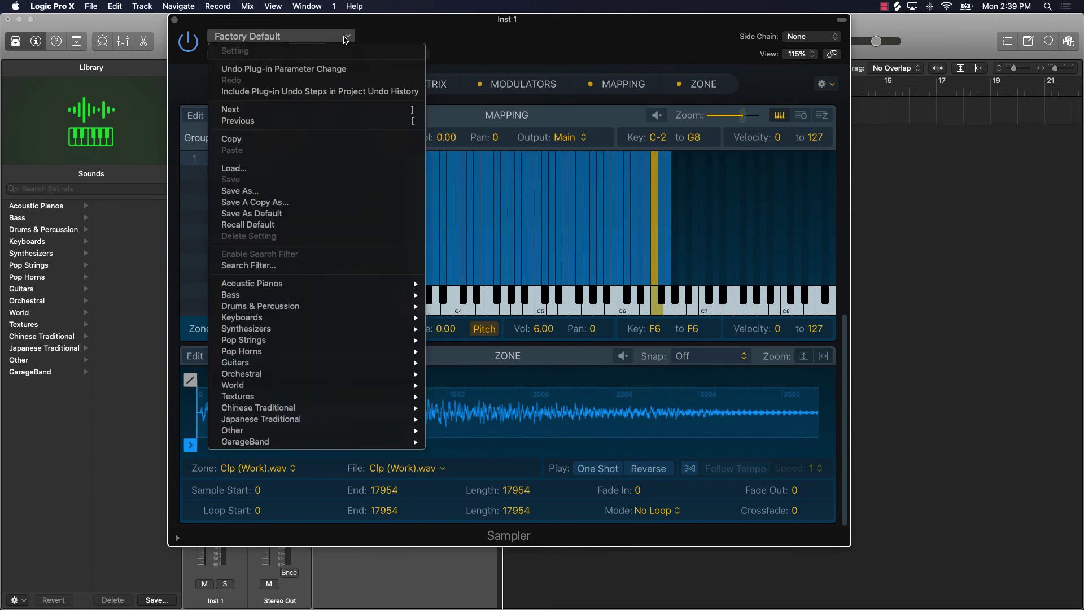
click(253, 192)
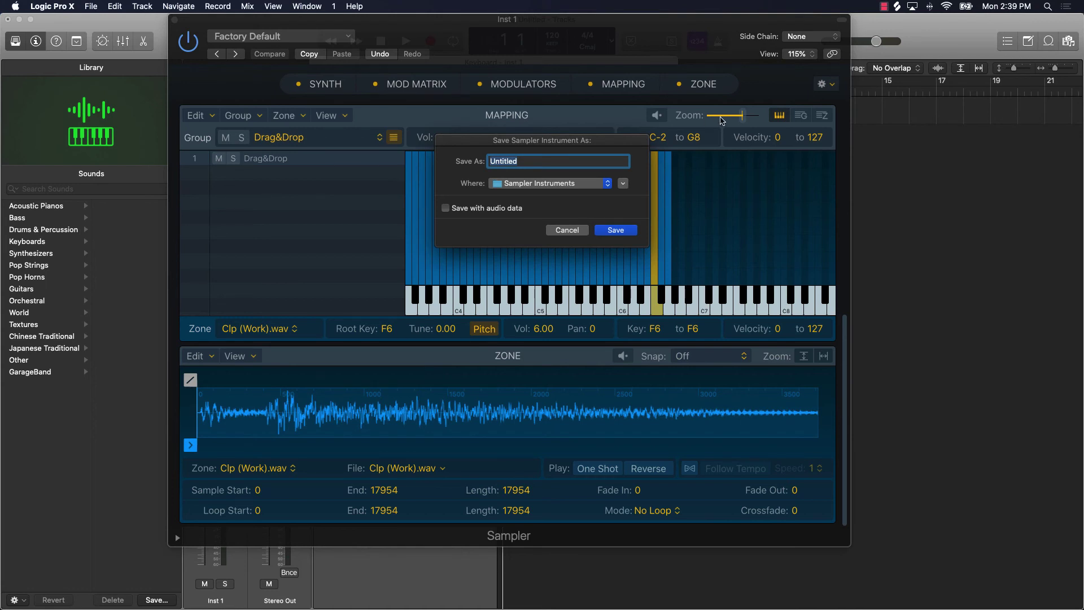
text(Trap Kit 01)
key(Return)
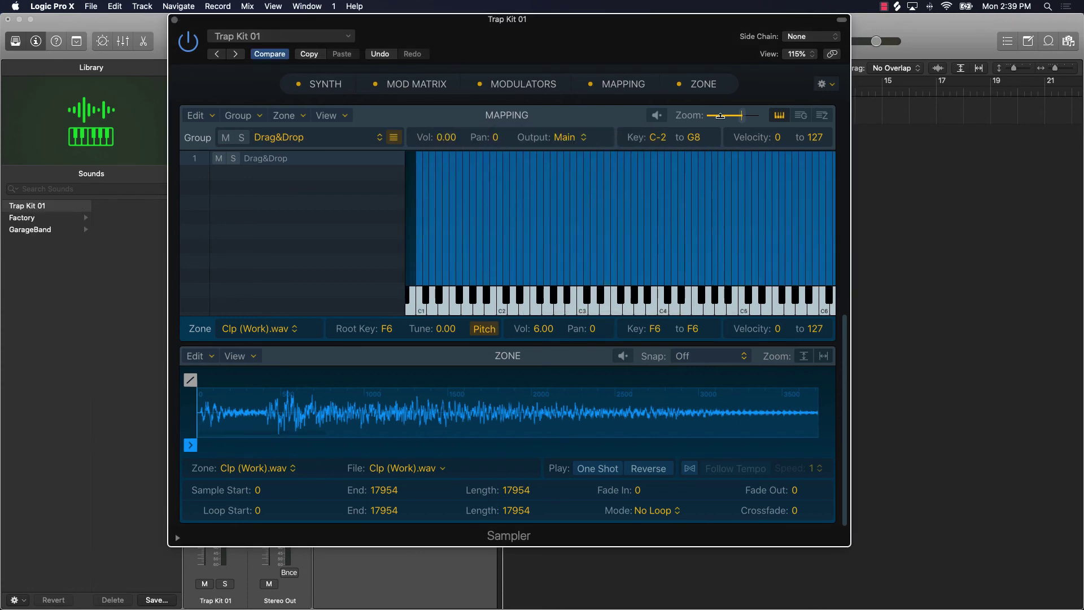
Close Sampler, move the on-screen keyboard clear of the track list, and delete the Trap Kit 01 track
click(174, 21)
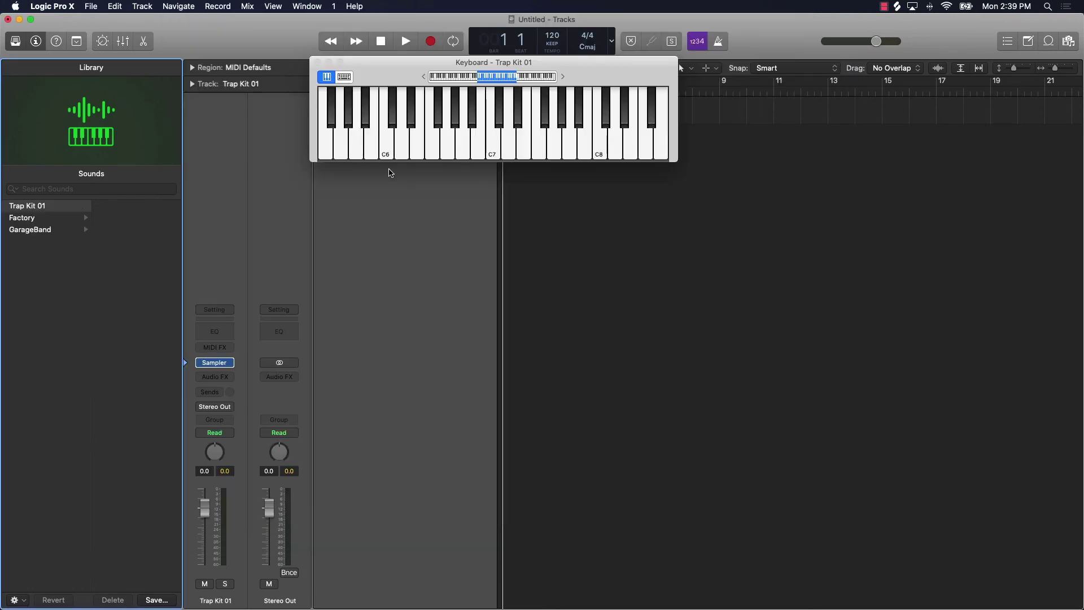
drag(347, 79, 664, 187)
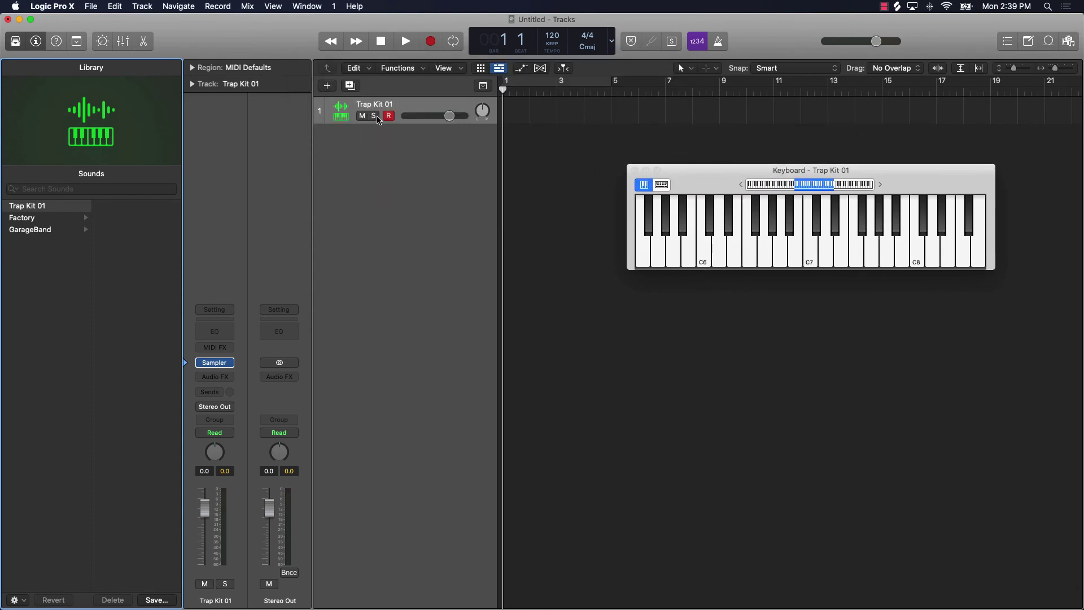
key(super+BackSpace)
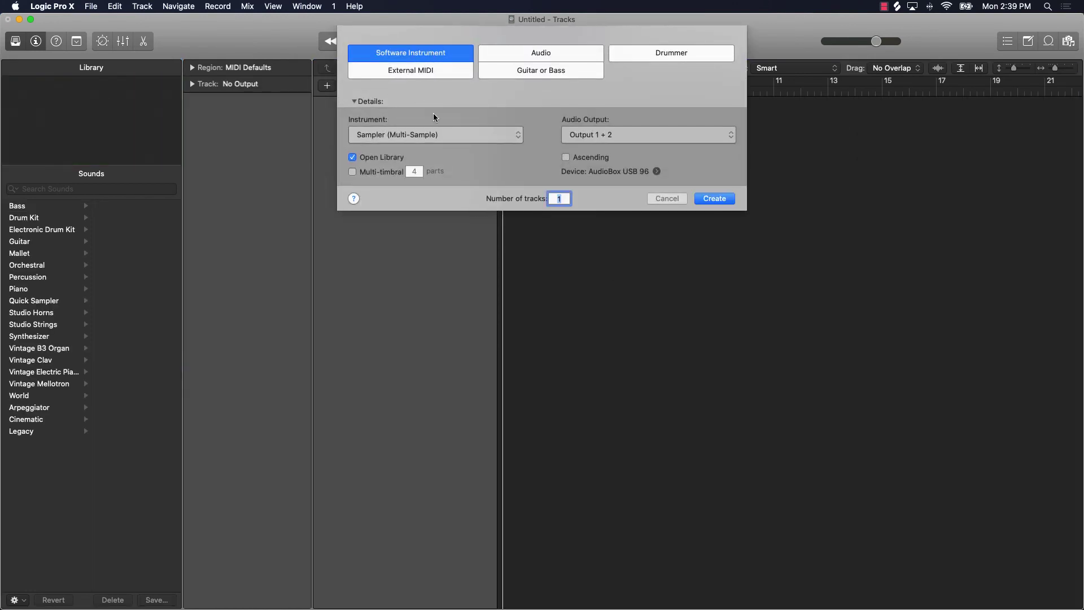
Create one software instrument track with the stereo Sampler (Multi-Sample) instrument
click(427, 135)
mouse_move(405, 305)
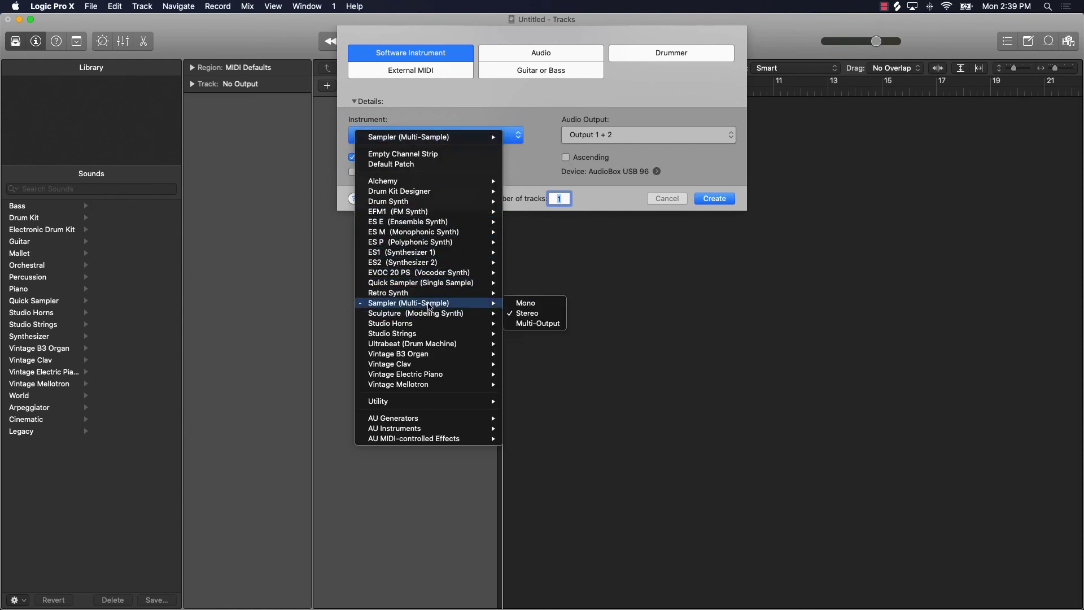
click(526, 314)
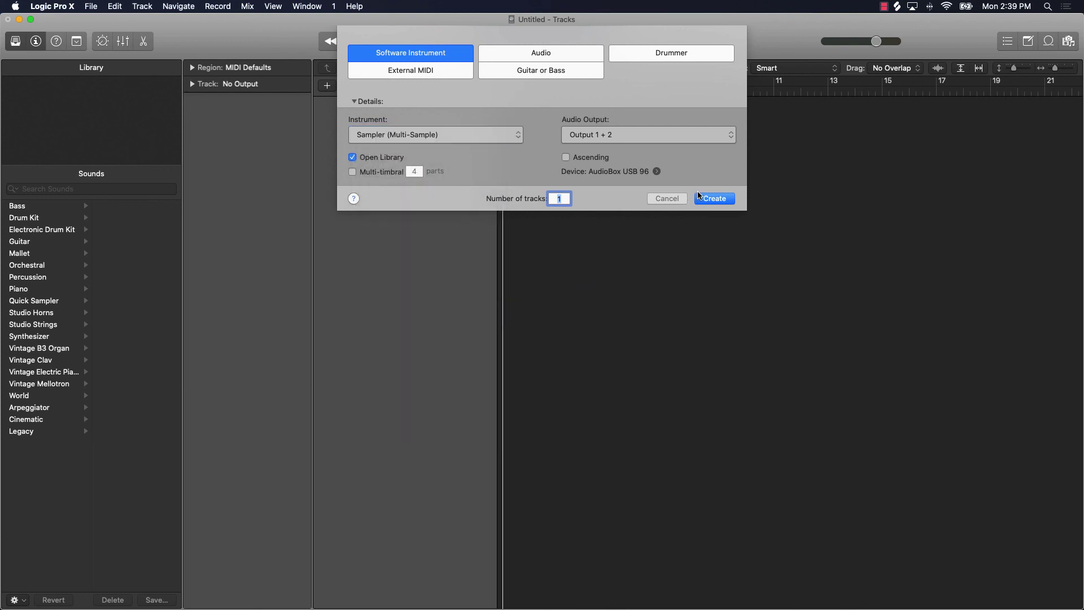
click(710, 199)
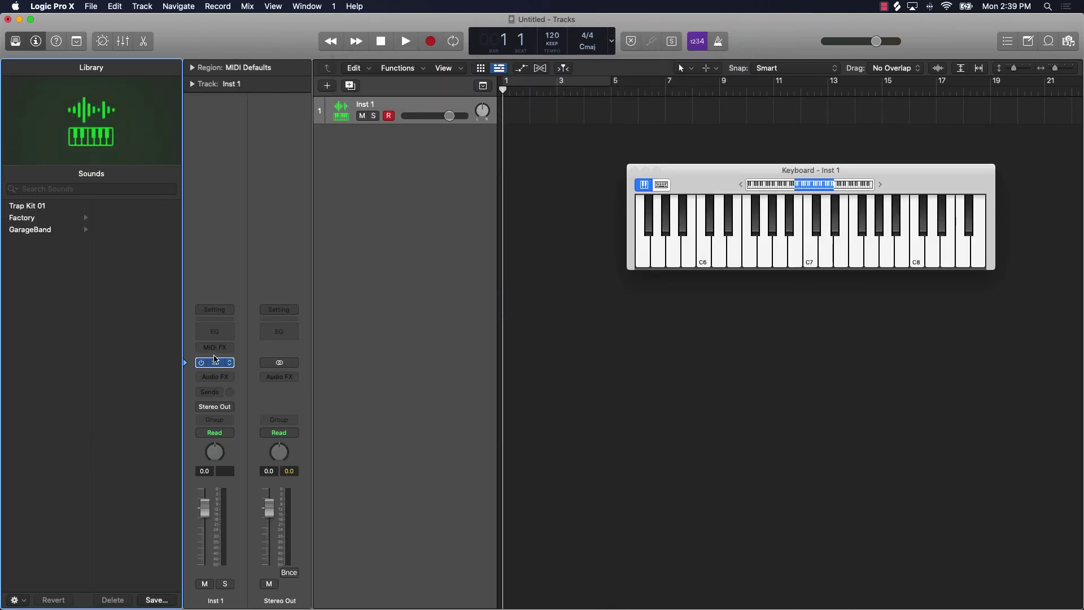
Open Sampler on the new track, reposition its window, and load the Trap Kit 01 setting
click(229, 363)
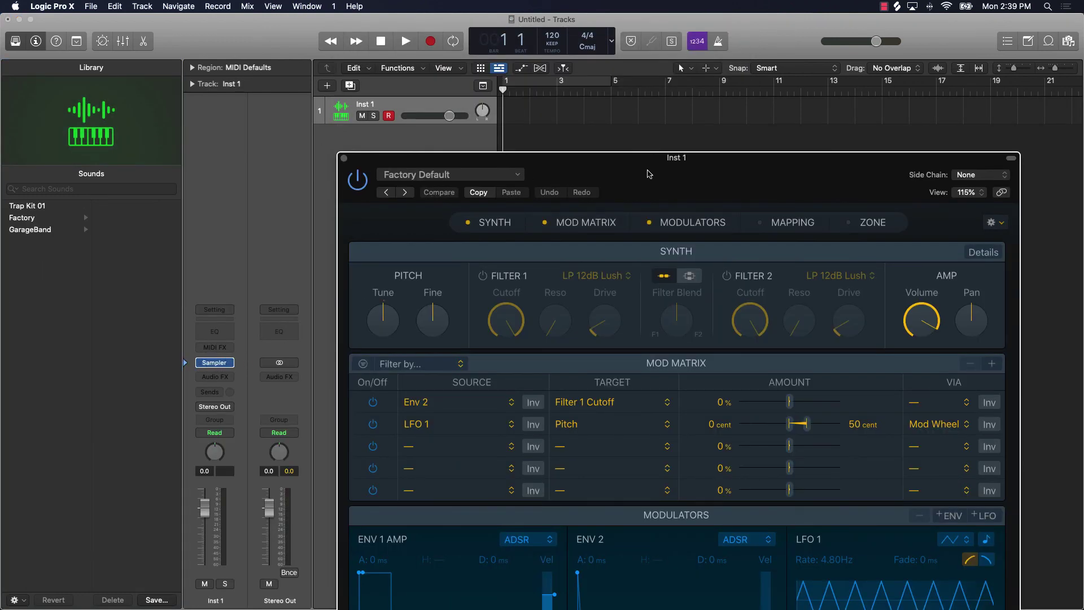
drag(649, 174, 465, 57)
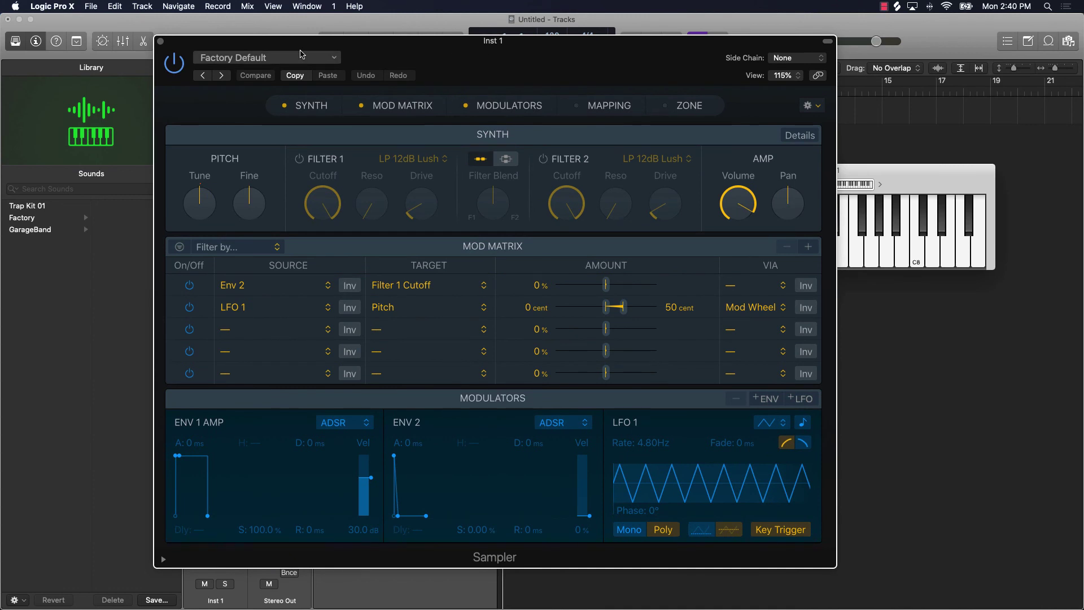
click(277, 58)
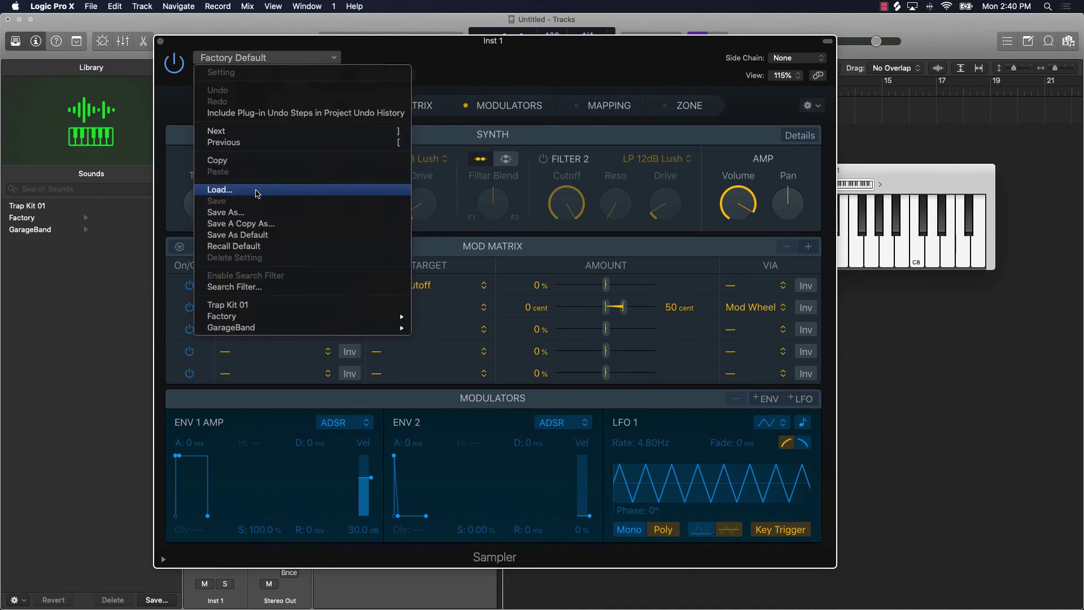
click(242, 306)
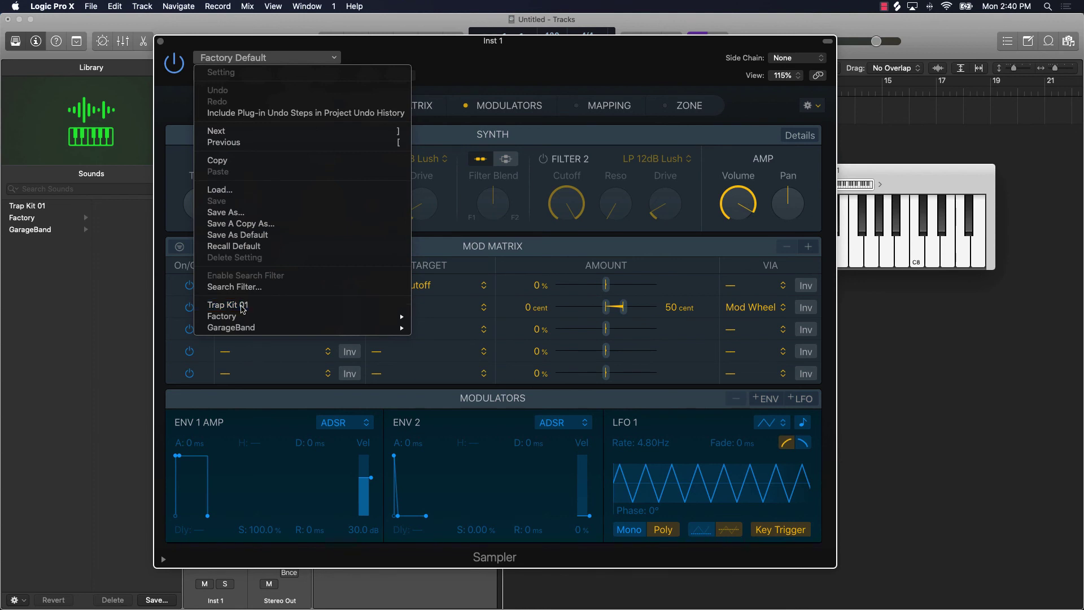
Bring the on-screen keyboard over Sampler and audition the loaded kit on the keys around C3
drag(983, 171, 692, 142)
click(414, 233)
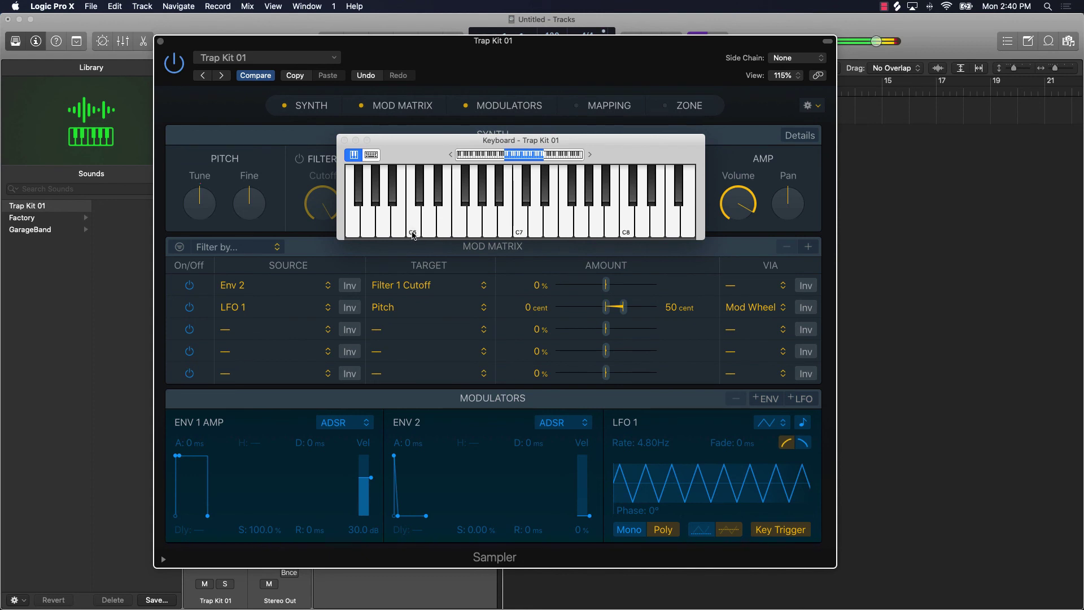
click(397, 230)
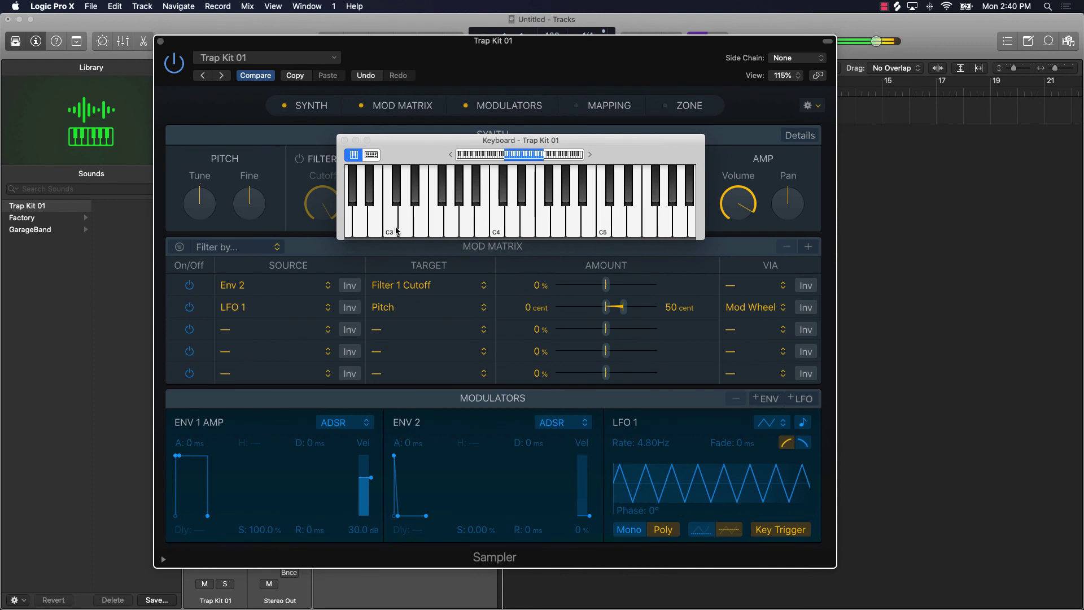
click(397, 229)
click(397, 227)
click(395, 223)
click(393, 196)
click(394, 199)
click(402, 221)
click(402, 222)
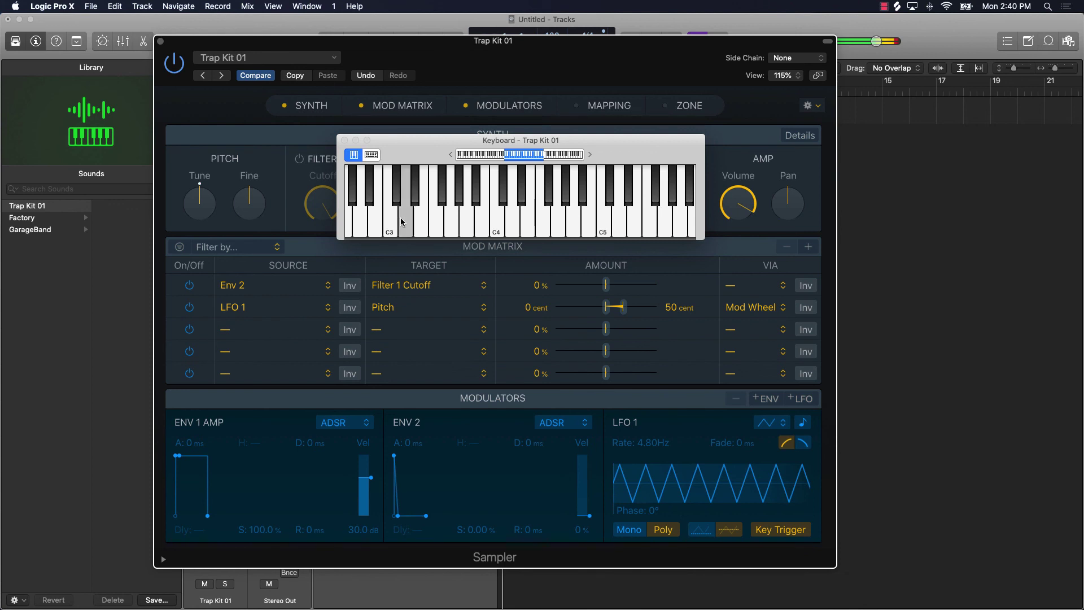
click(391, 221)
click(381, 222)
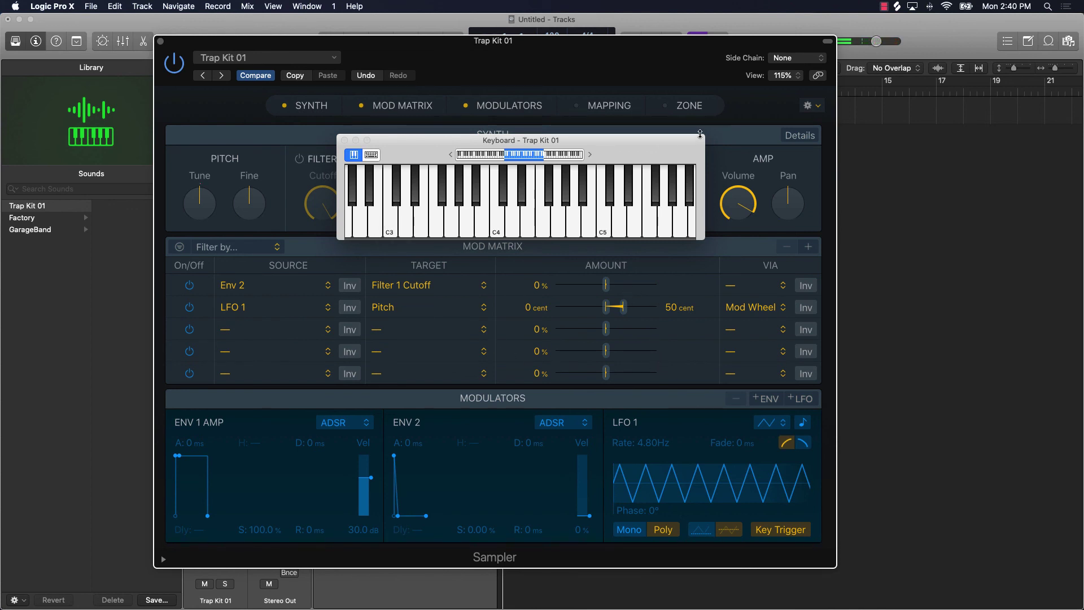
Move the on-screen keyboard aside, show the Mapping and Zone sections, and look over the Zone editing commands
drag(664, 150, 1027, 61)
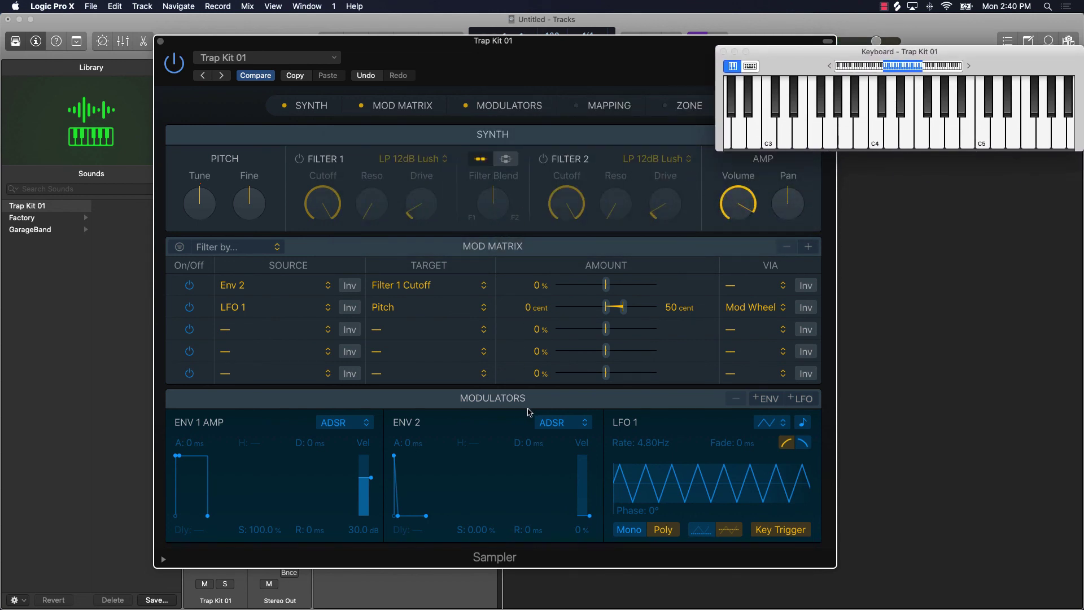
click(572, 401)
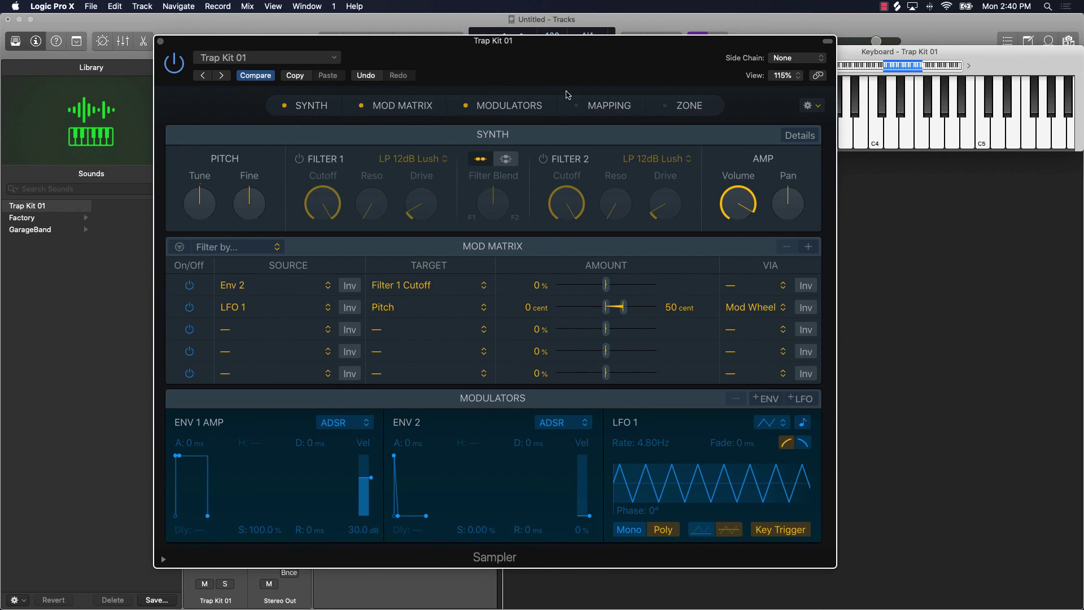
click(619, 107)
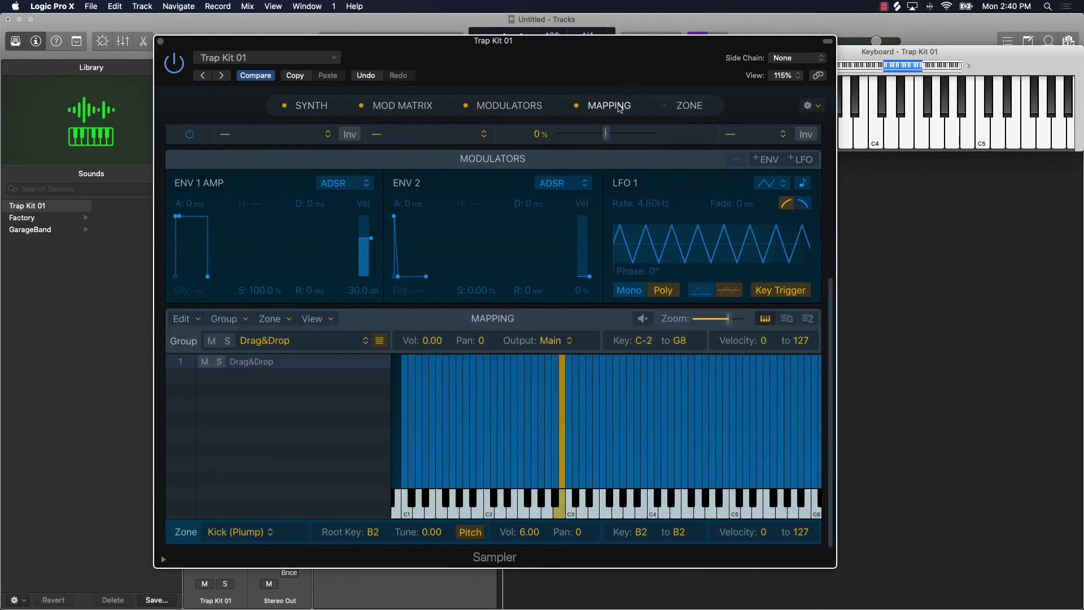
click(688, 105)
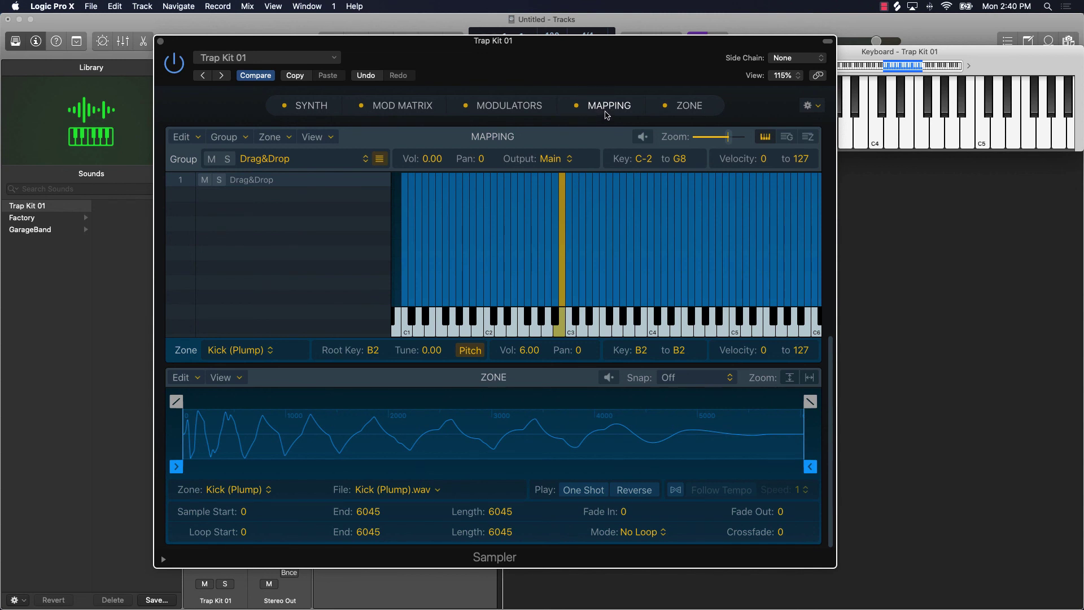
click(184, 377)
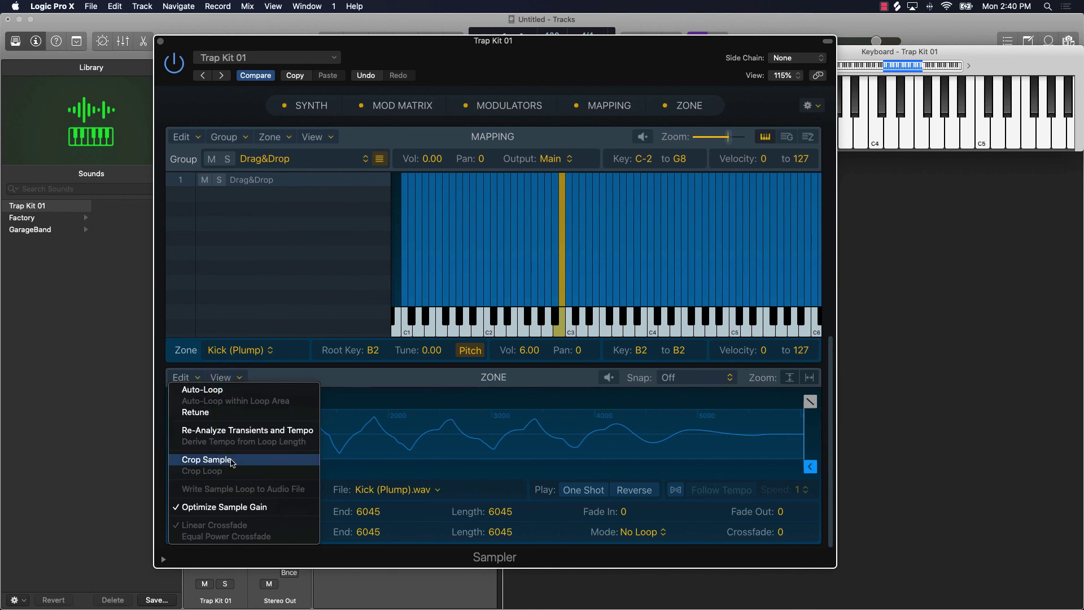
click(460, 378)
Select the SN (JJ-Perc-2) zone on C#5, turn on One Shot playback for it, and audition it
scroll(578, 254, right, 5)
click(578, 323)
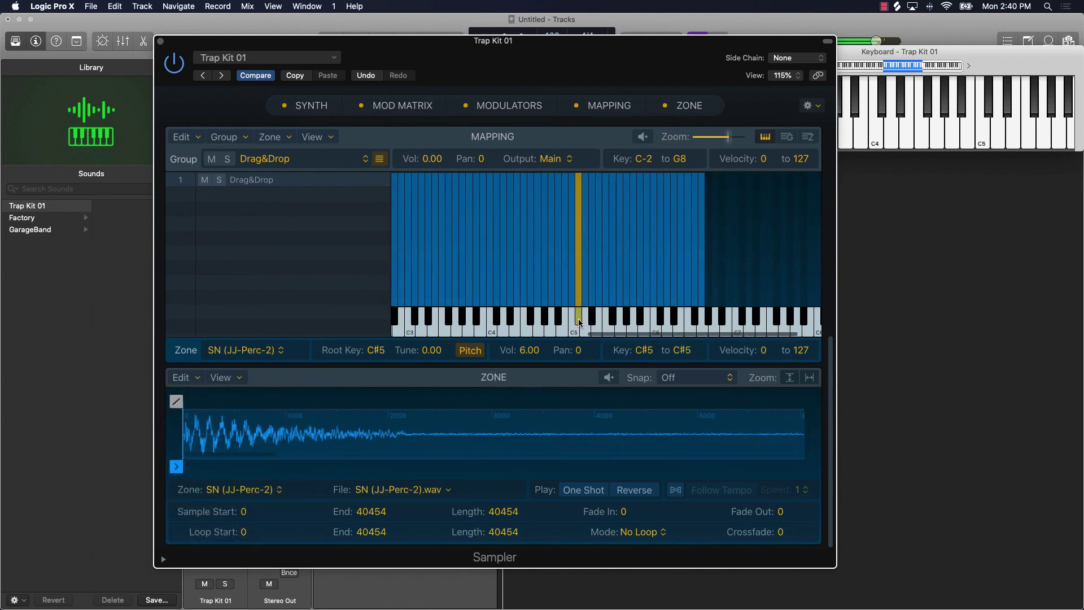
click(578, 323)
click(576, 490)
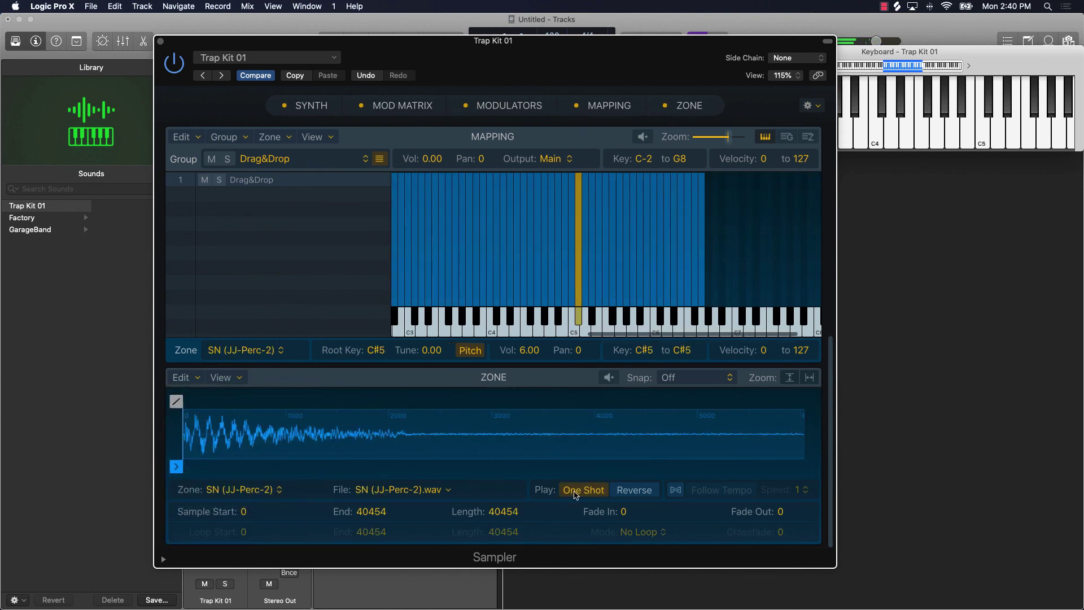
click(577, 323)
Turn on One Shot playback for the kick zones on C1 through F1, from Kick (15) to Kick (Chub)
scroll(576, 324, left, 5)
click(437, 324)
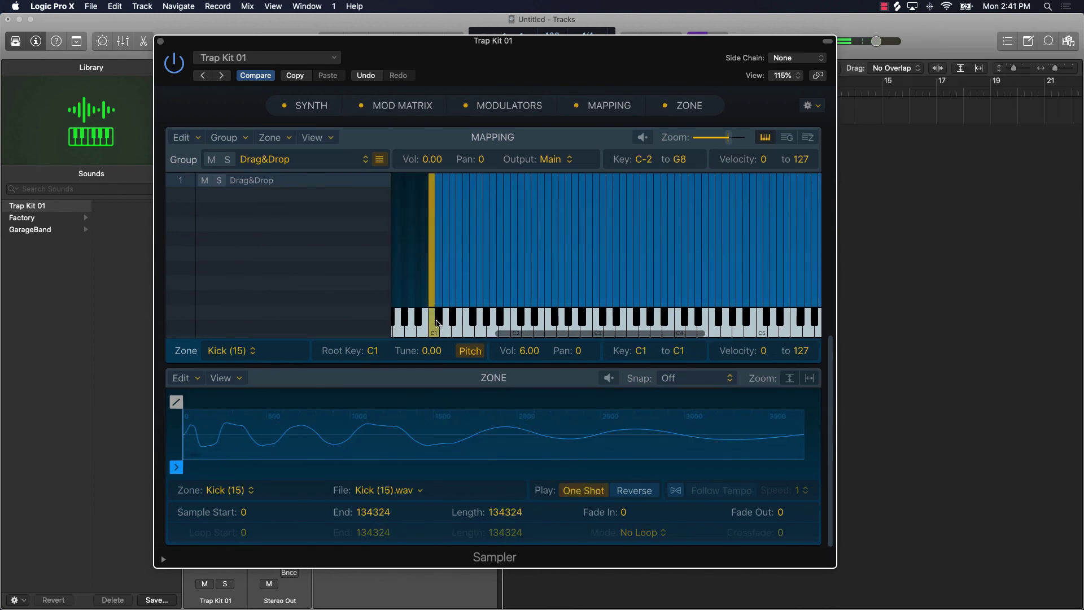
click(438, 320)
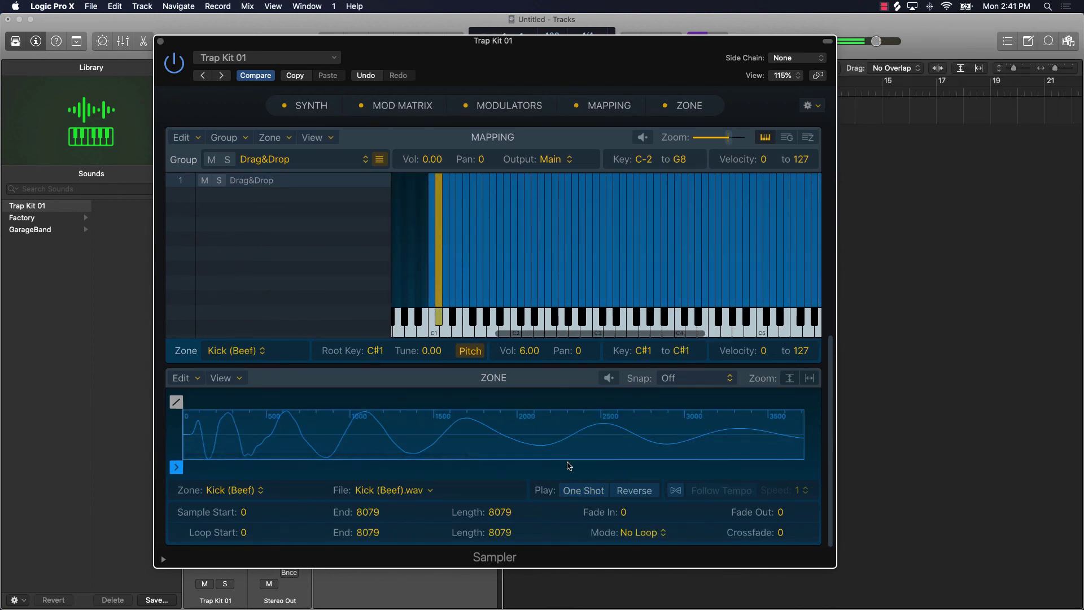
click(585, 491)
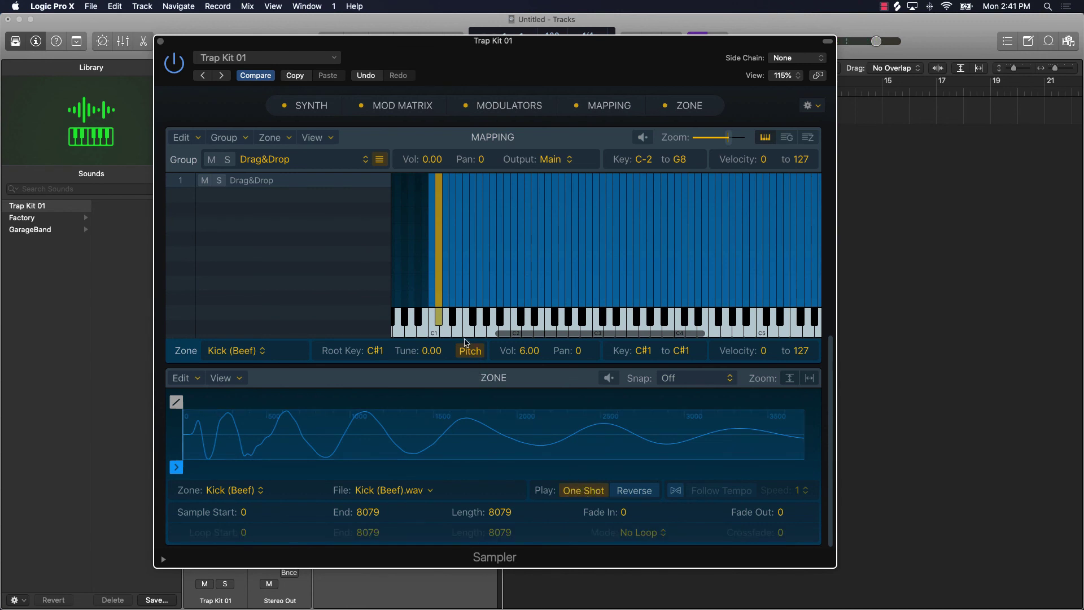
click(452, 328)
click(583, 490)
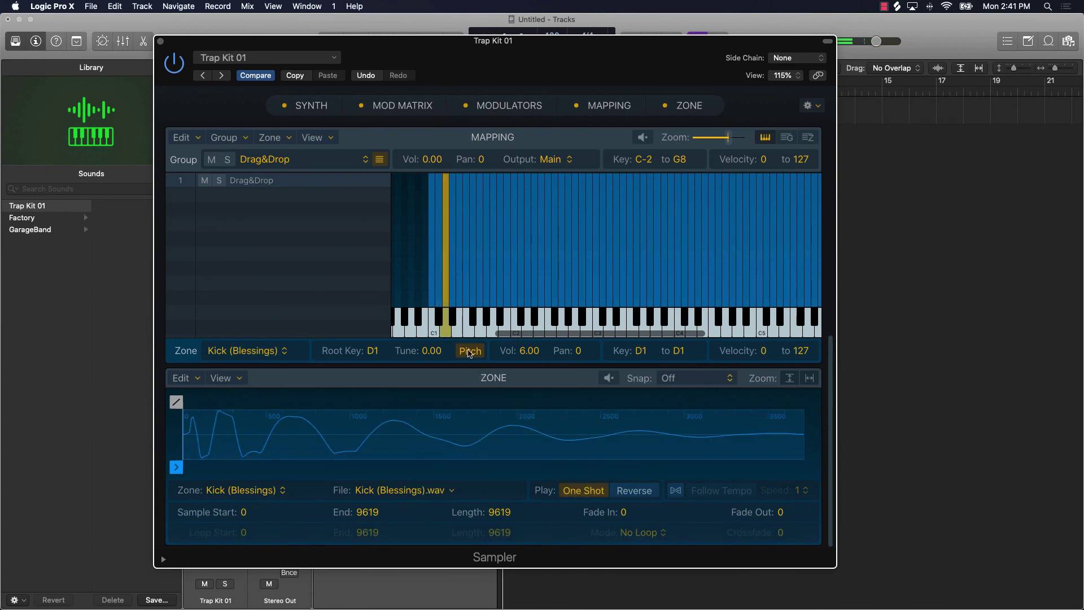
click(453, 320)
click(583, 491)
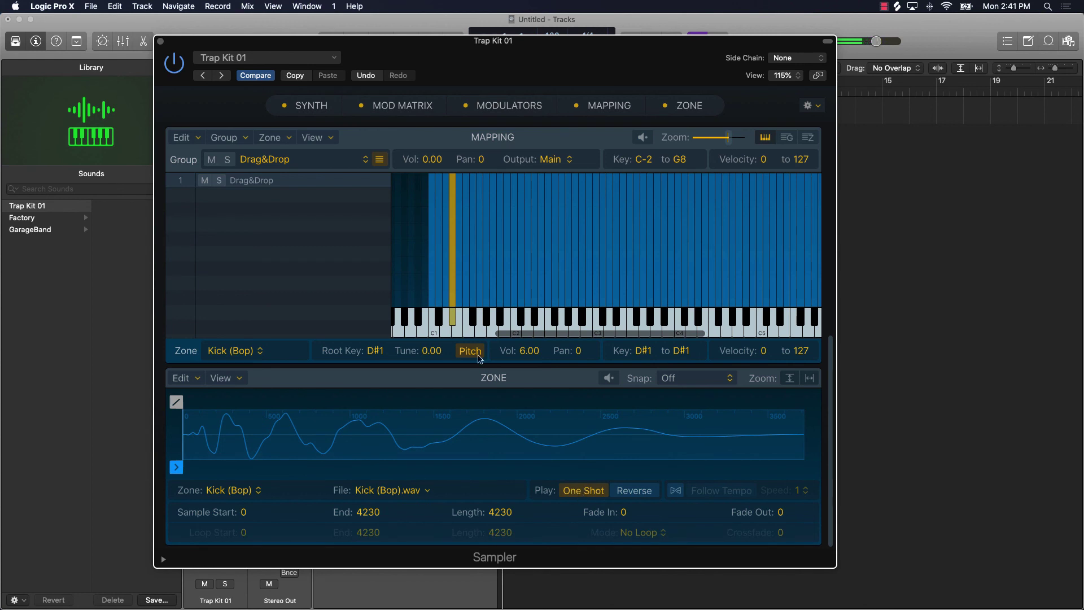
click(461, 333)
Save the One Shot changes to the existing Trap Kit 01 setting
scroll(563, 212, left, 5)
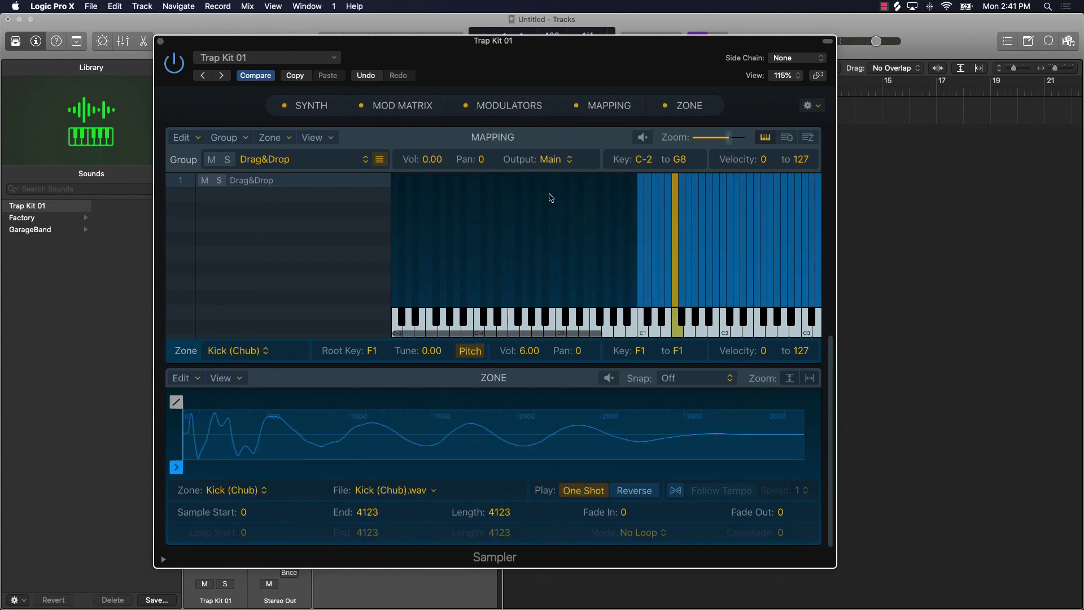
click(305, 57)
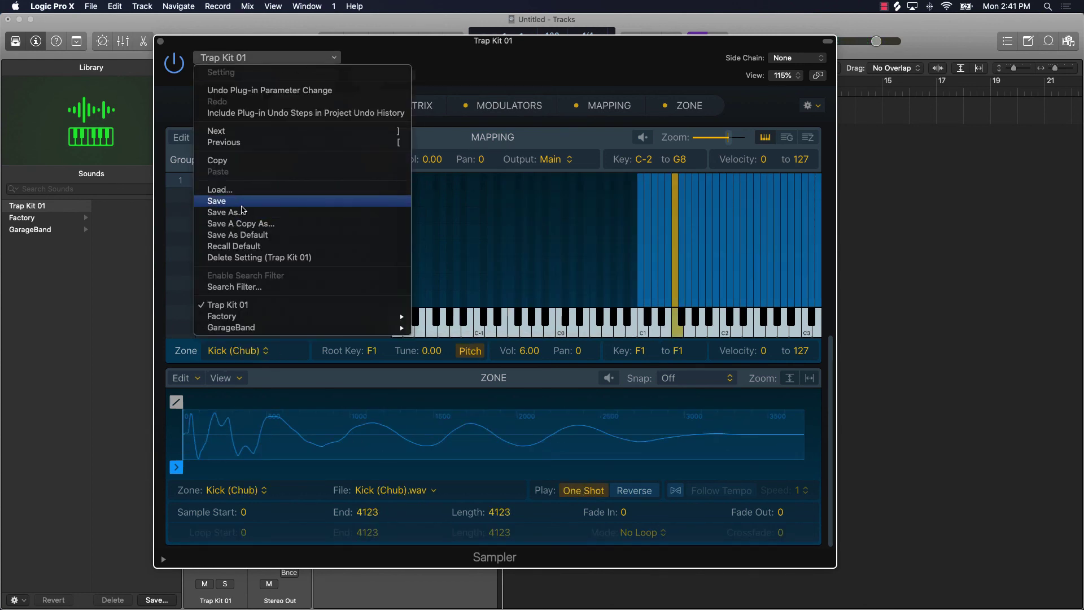
click(279, 206)
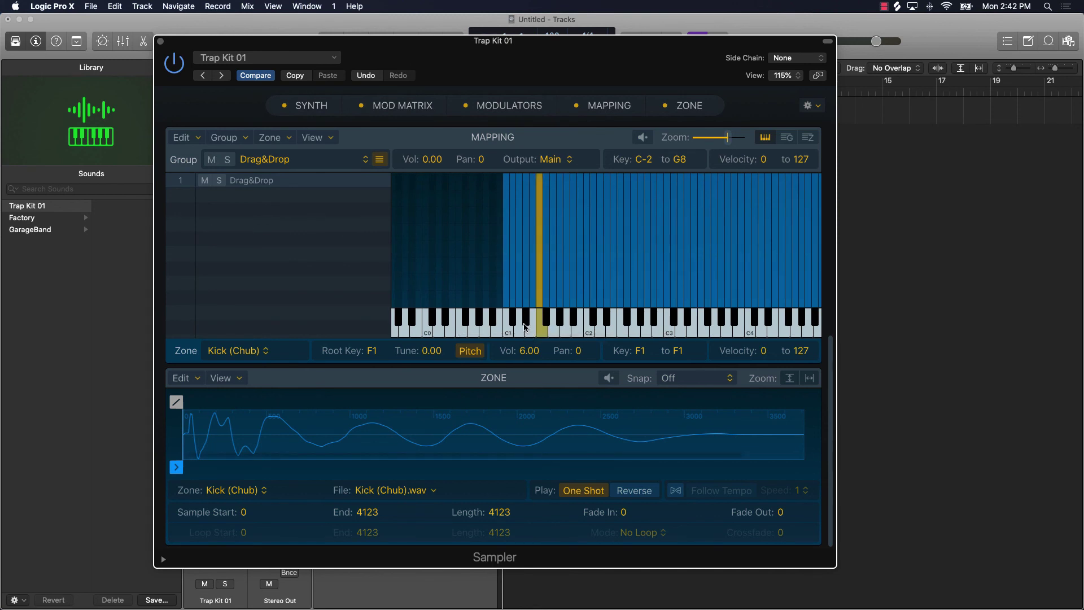